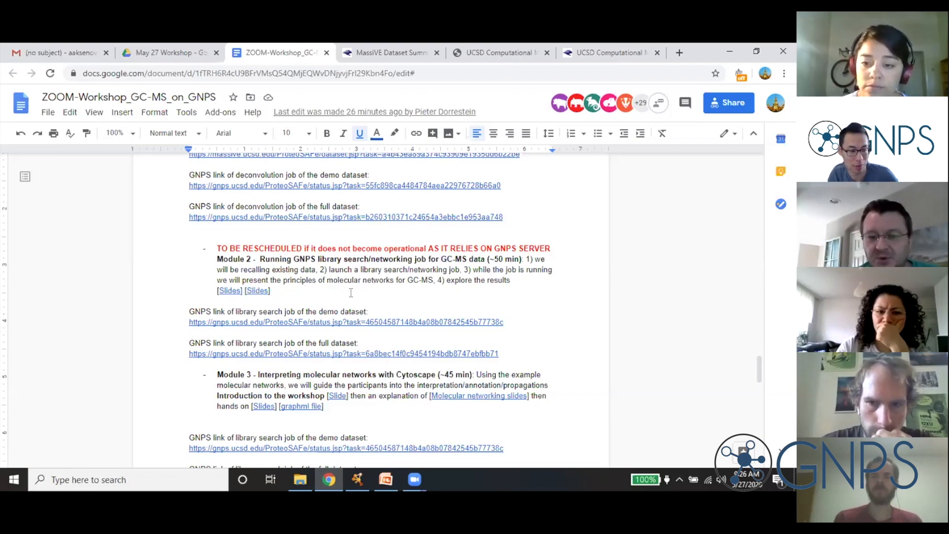
Find the Module 3 GNPS library search job link for the full dataset and highlight it with its caption.
scroll(349, 291, "down", 1)
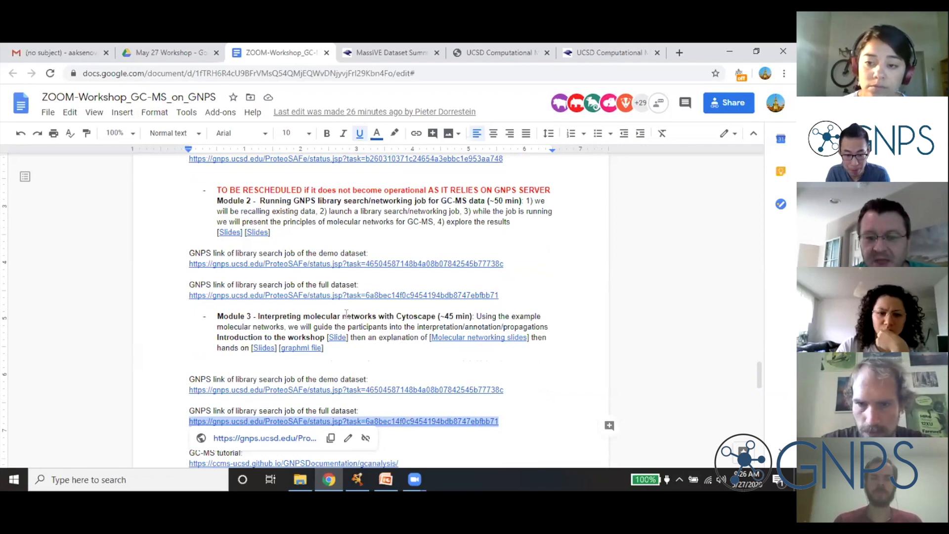
scroll(333, 314, "down", 1)
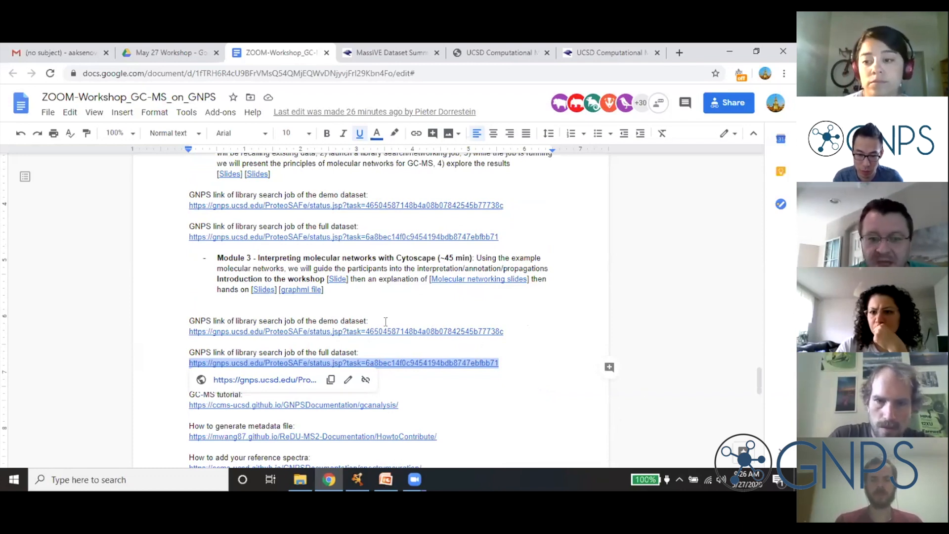
scroll(381, 299, "down", 1)
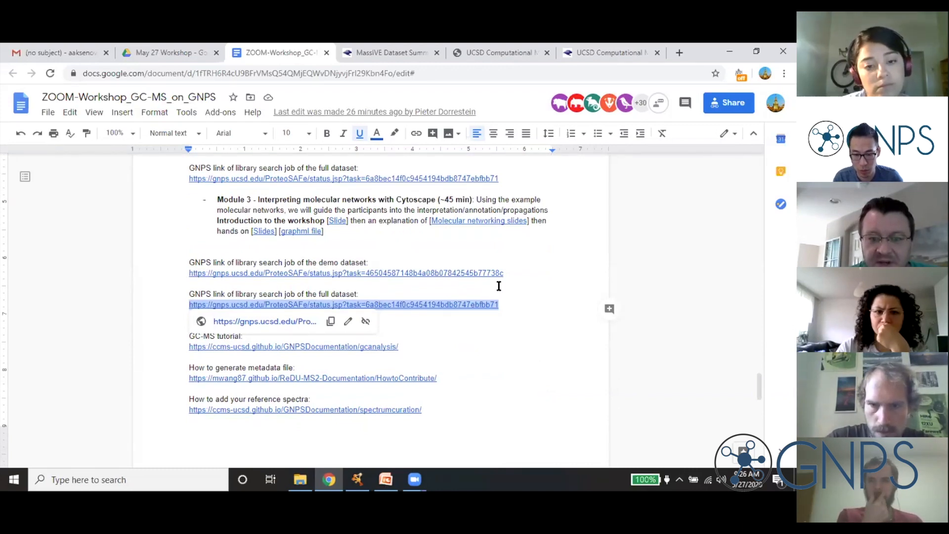
left_click_drag(190, 284, 498, 301)
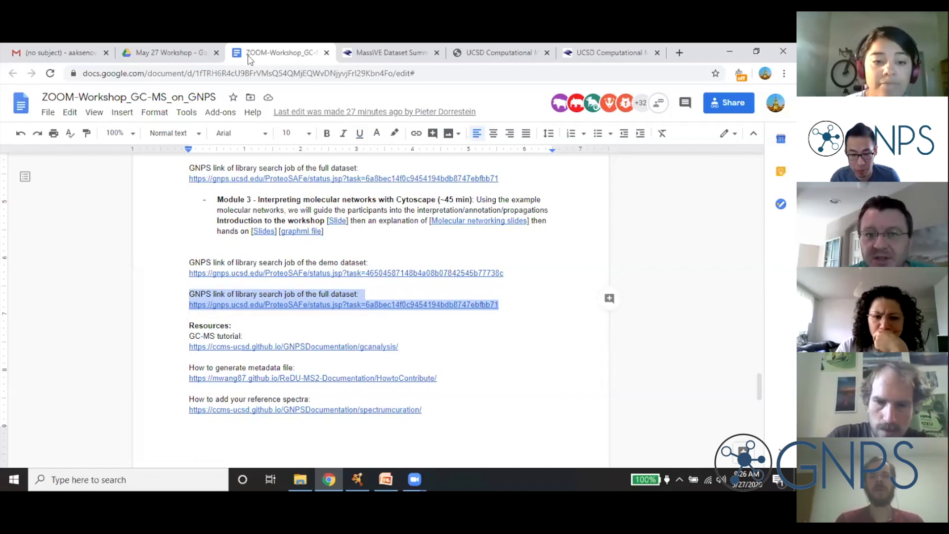
Download the Cytoscape data from the full-dataset library search job page and open the downloaded ZIP archive.
left_click(479, 50)
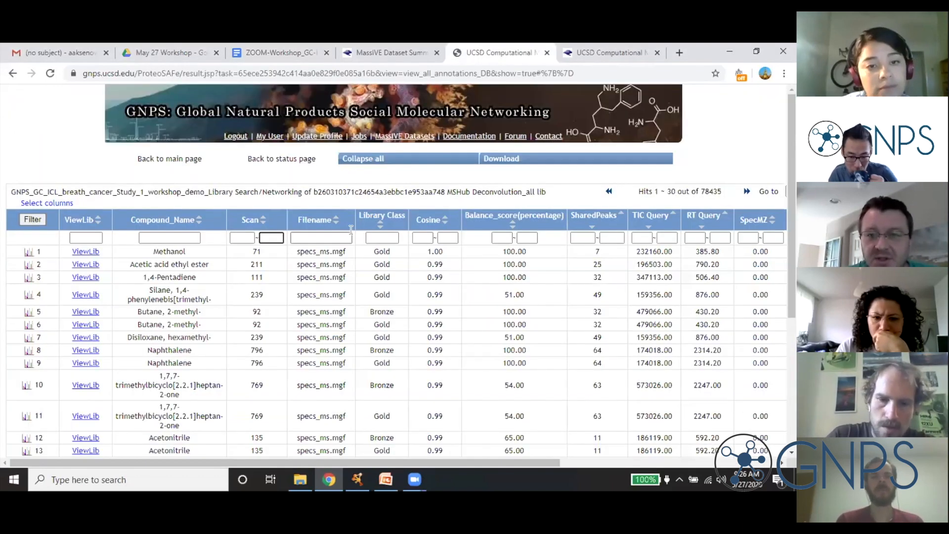
left_click(604, 51)
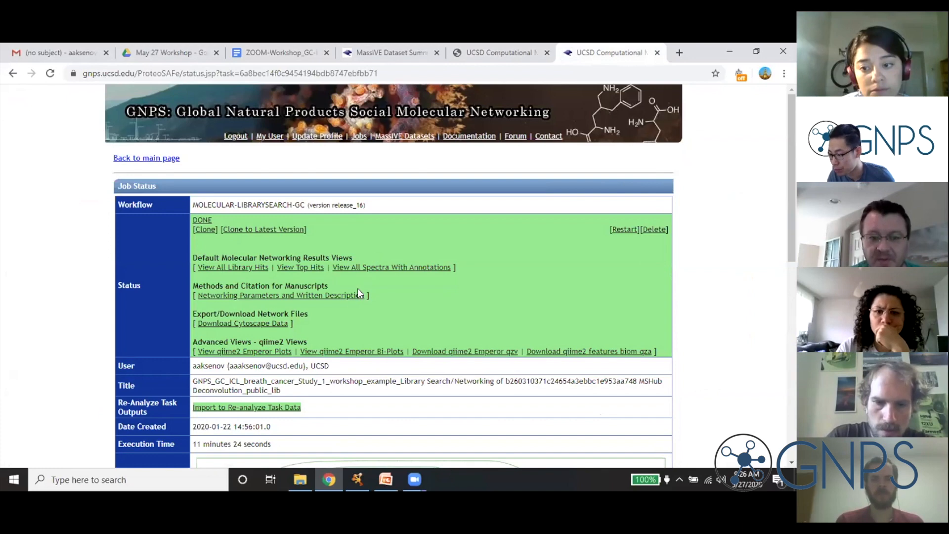
left_click(256, 328)
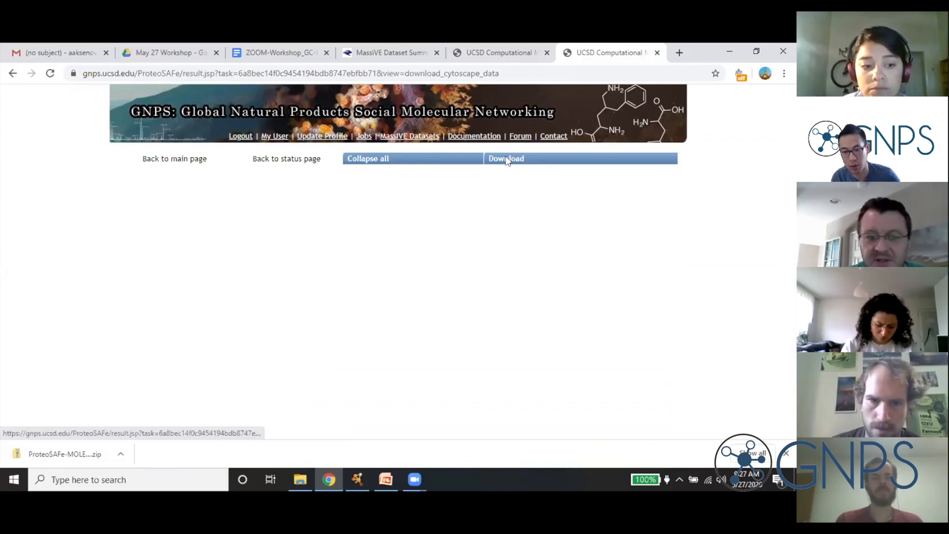
left_click(62, 455)
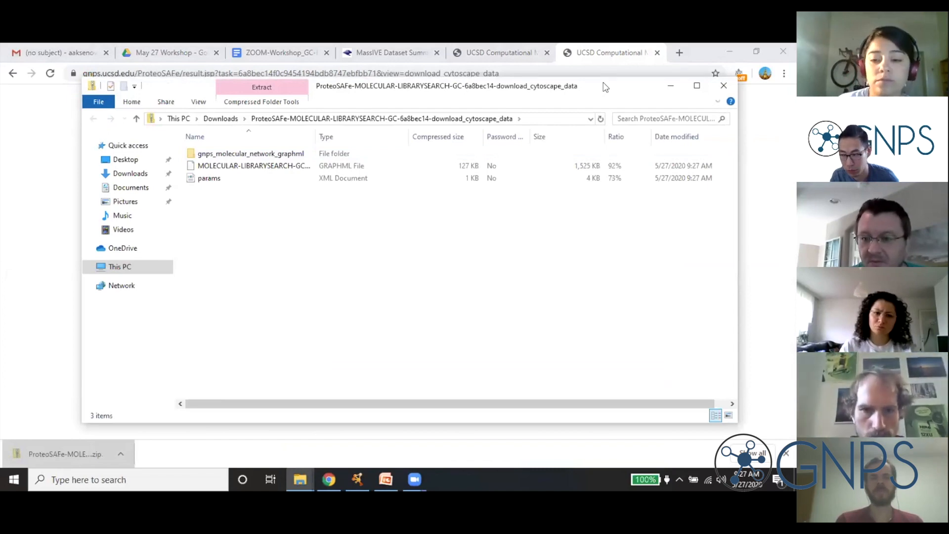
Copy MOLECULAR-LIBRARYSEARCH-GC-6a8bec14-download_cytoscape_data-main.graphml from the archive to the Documents folder and widen the name column to show its full name.
left_click_drag(606, 87, 575, 126)
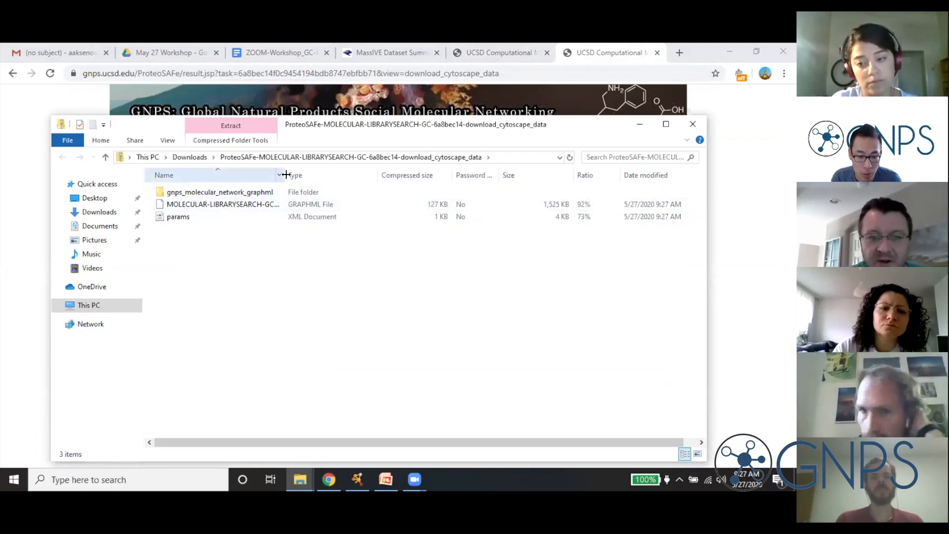
left_click_drag(285, 175, 466, 163)
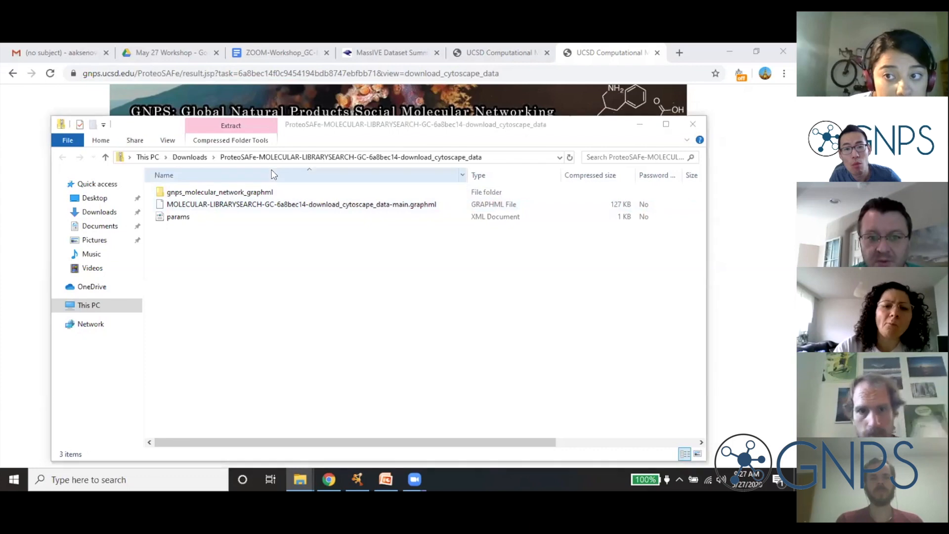
left_click(267, 207)
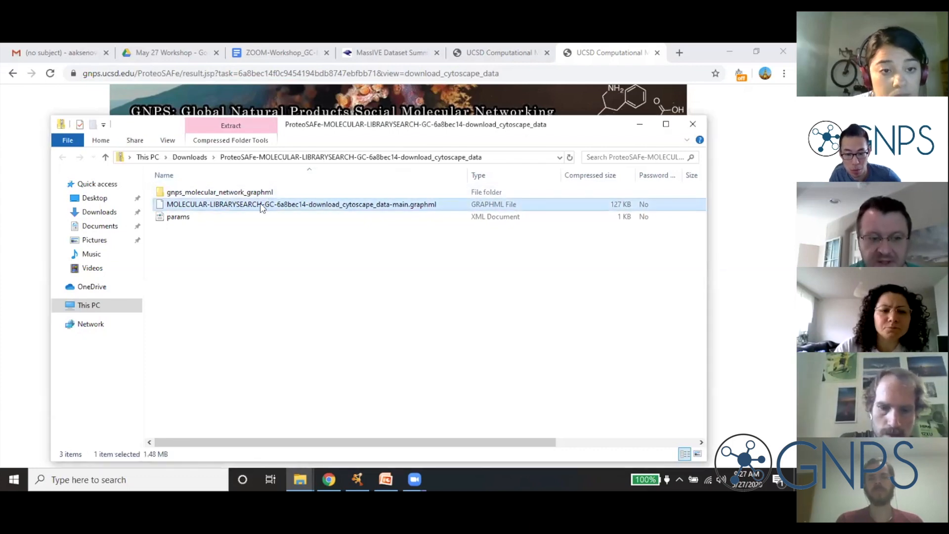
left_click(100, 227)
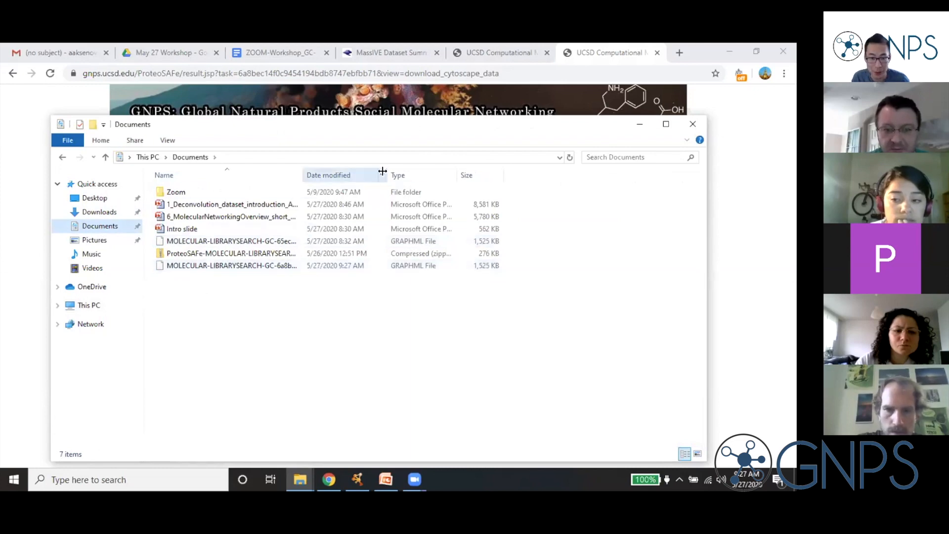
left_click(244, 265)
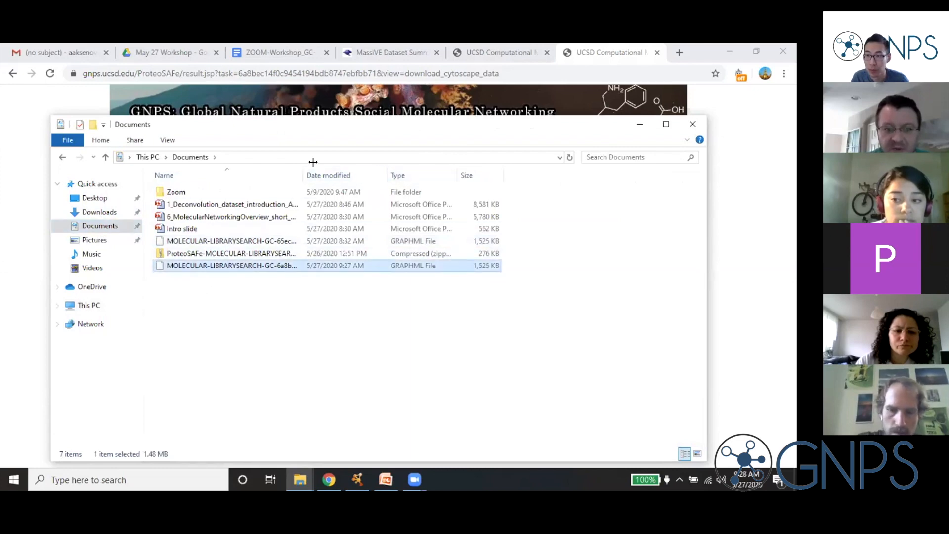
left_click_drag(304, 175, 462, 191)
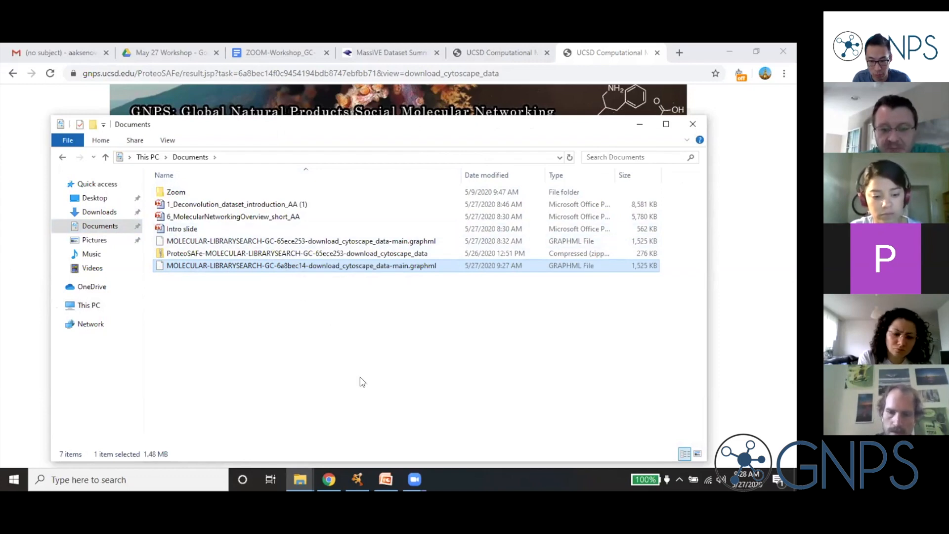
Switch to Cytoscape, maximize its window and narrow the Control Panel slightly.
mouse_move(358, 478)
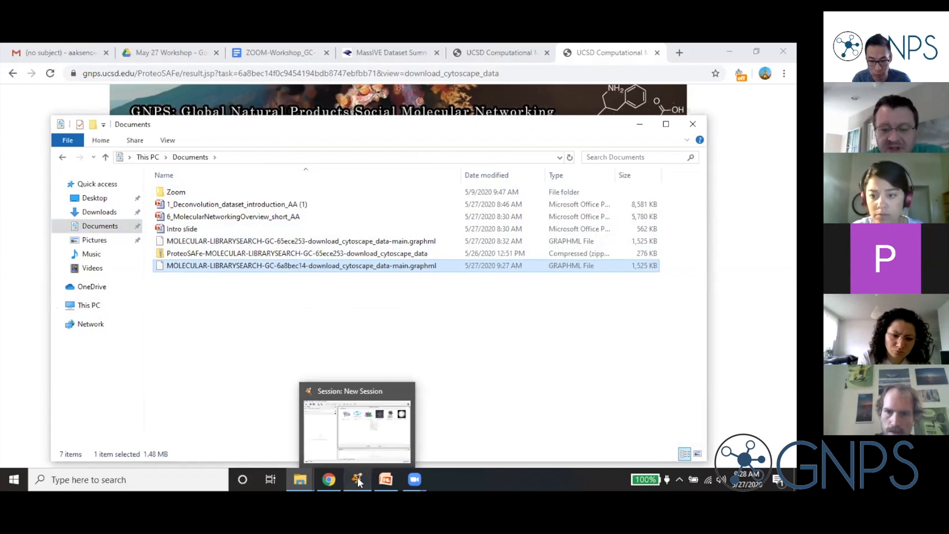
left_click(342, 420)
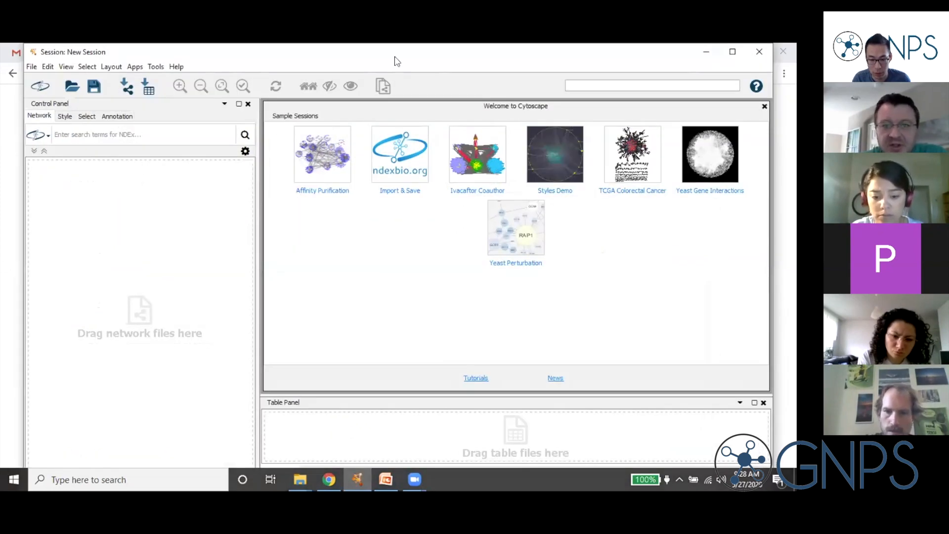
left_click_drag(398, 56, 391, 49)
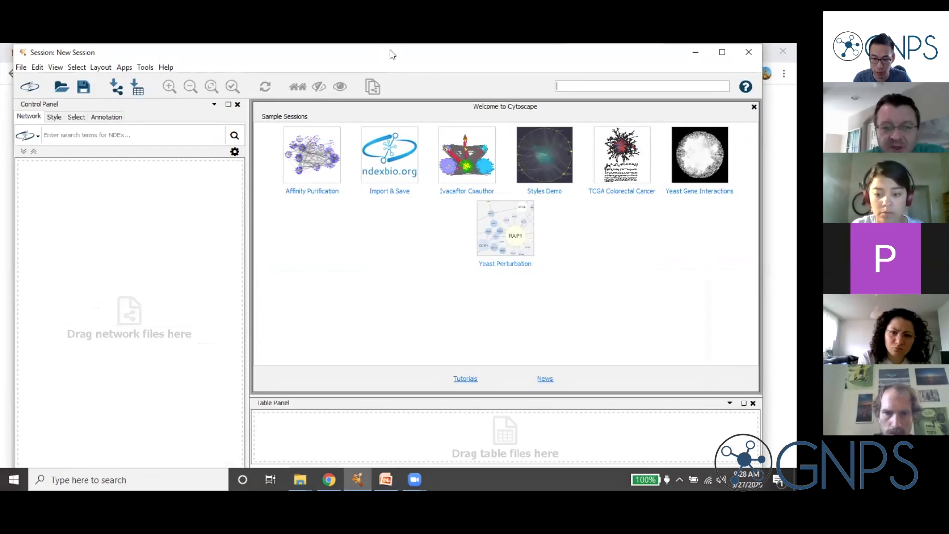
double_click(390, 50)
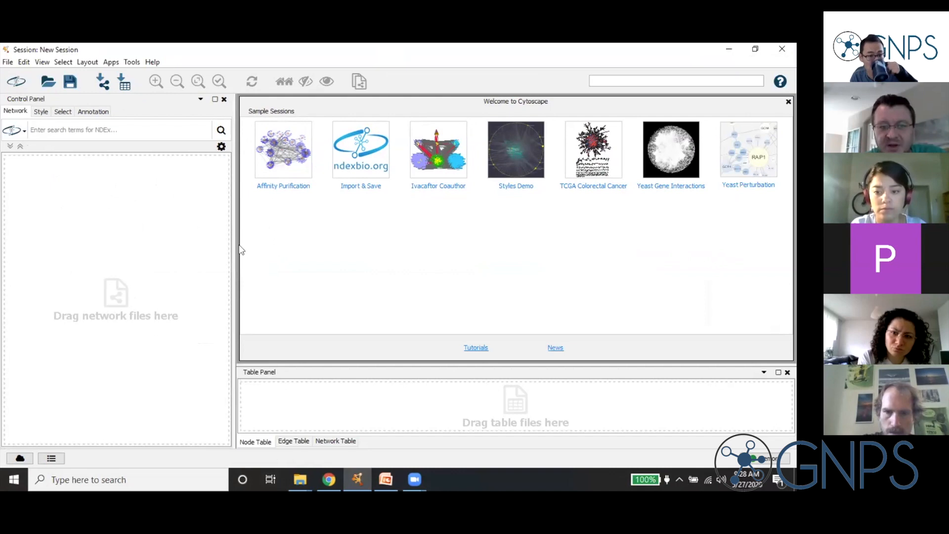
left_click_drag(233, 251, 207, 252)
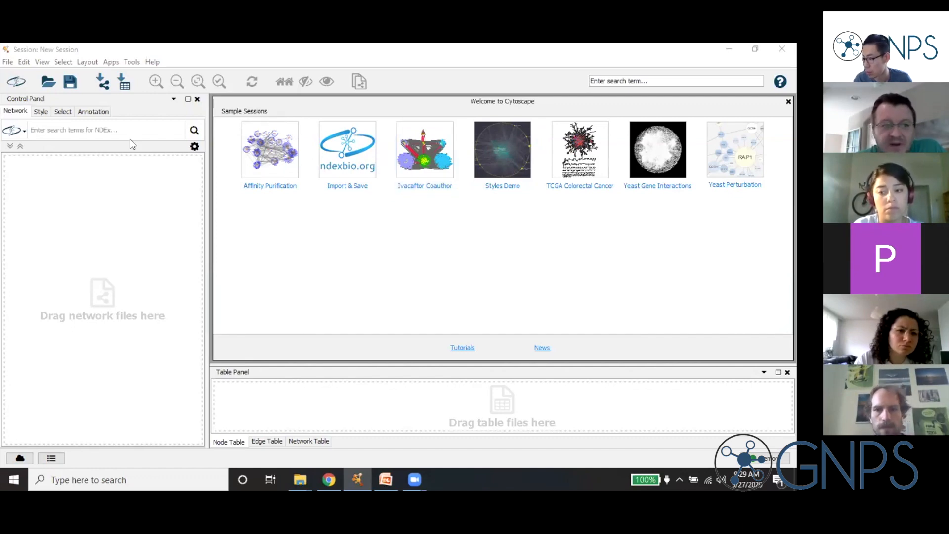
Import the network from MOLECULAR-LIBRARYSEARCH-GC-6a8bec14-download_cytoscape_data-main.graphml in Documents, listing files in details view sorted newest first.
left_click(8, 63)
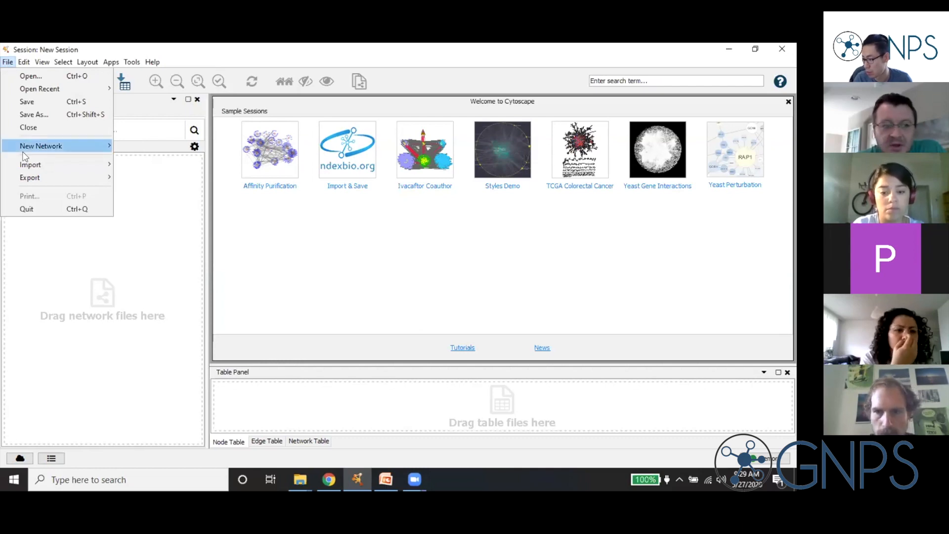
mouse_move(78, 162)
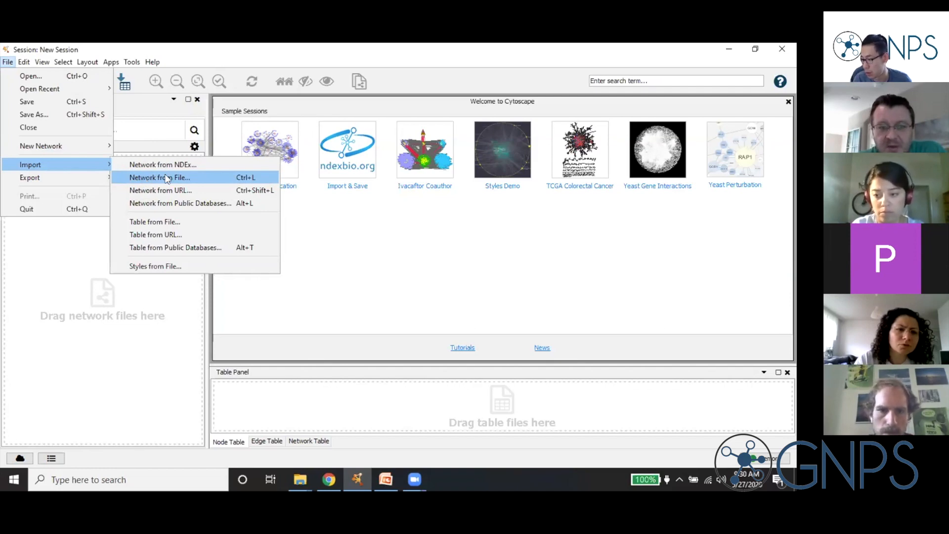
left_click(197, 180)
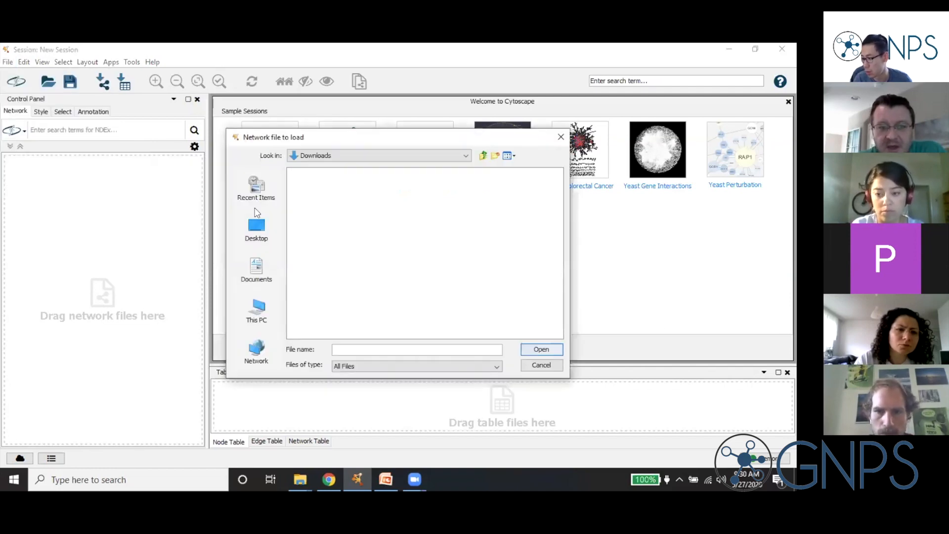
left_click(255, 273)
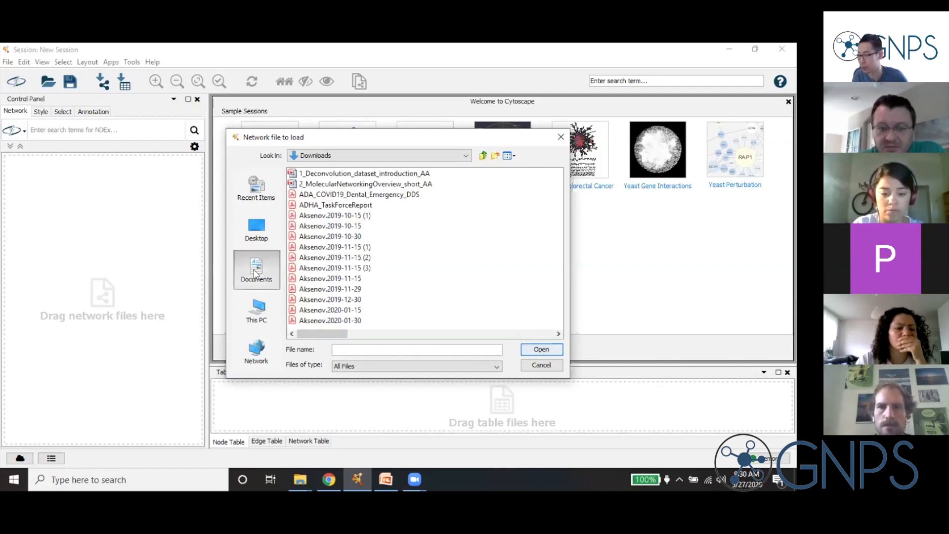
left_click(515, 155)
left_click(520, 182)
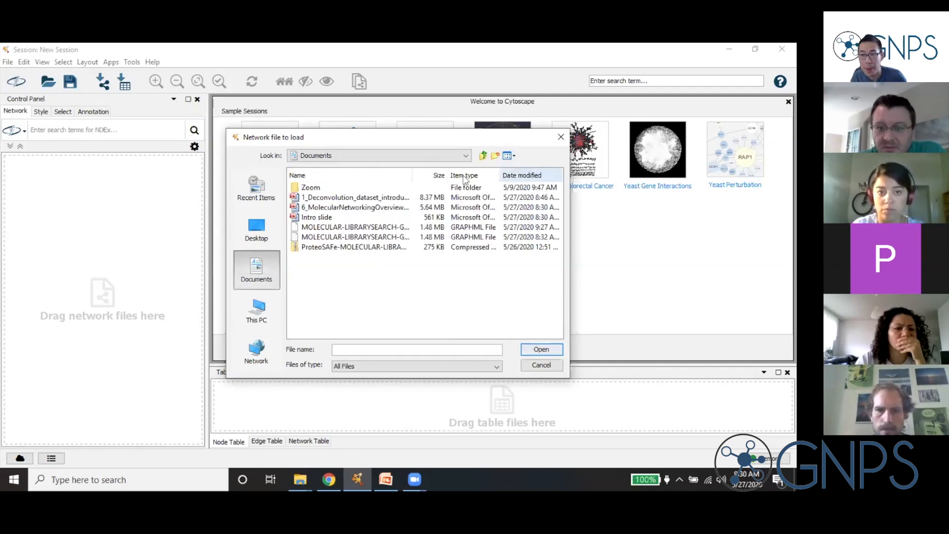
left_click(519, 176)
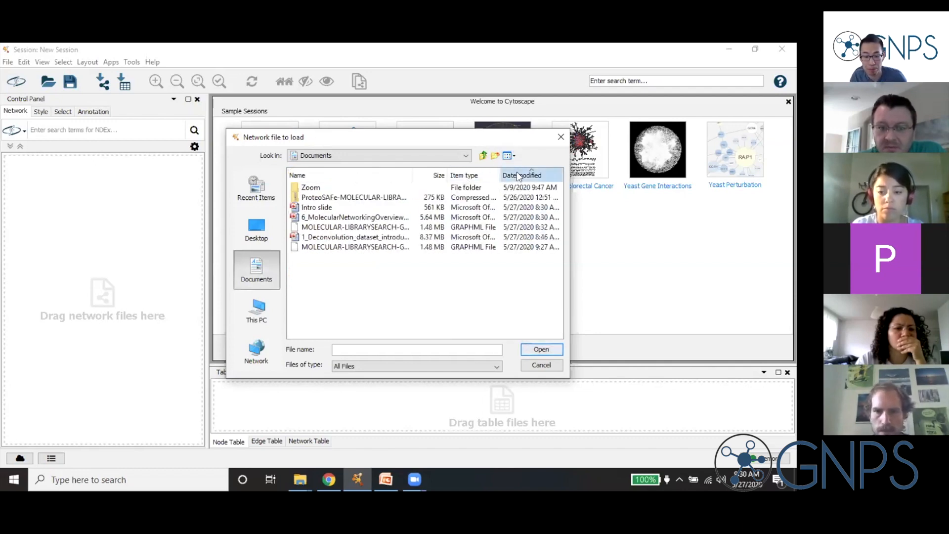
left_click(519, 176)
left_click(406, 187)
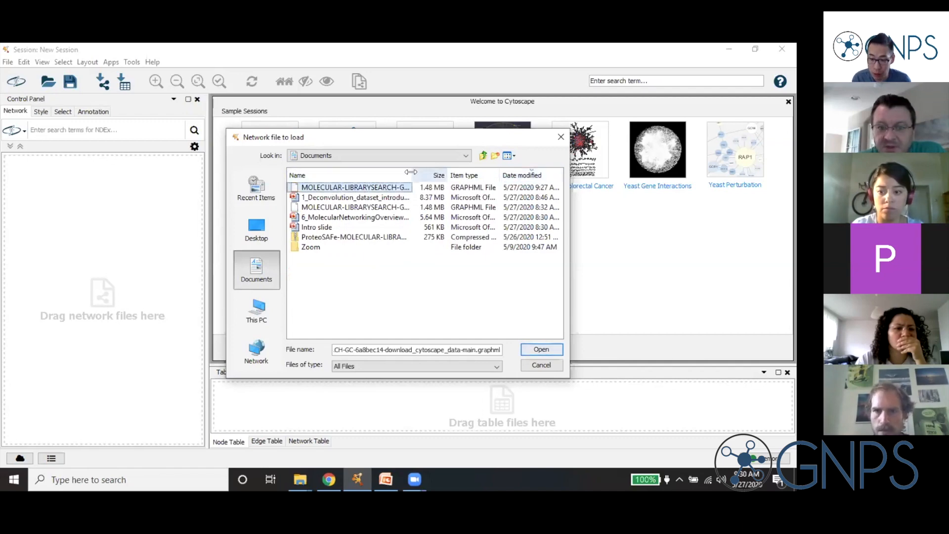
left_click_drag(534, 175, 549, 176)
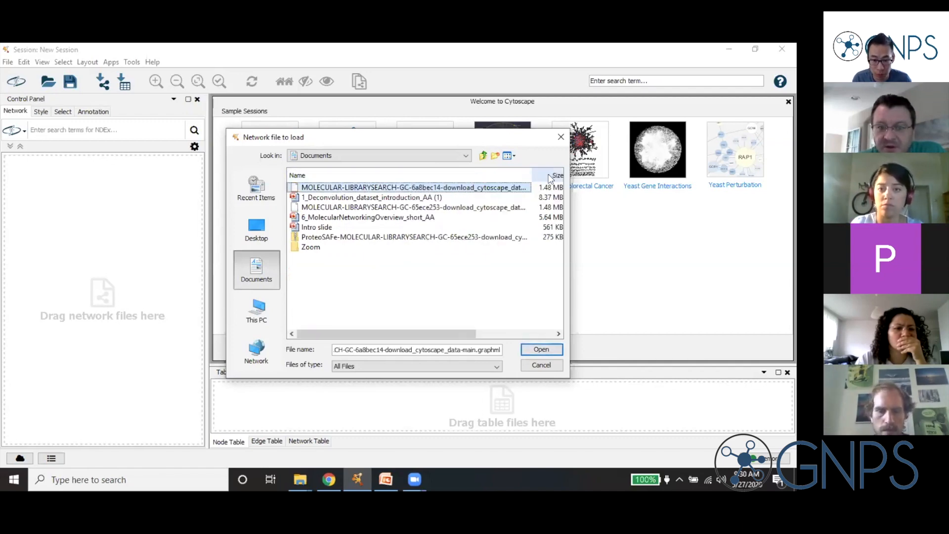
left_click(543, 349)
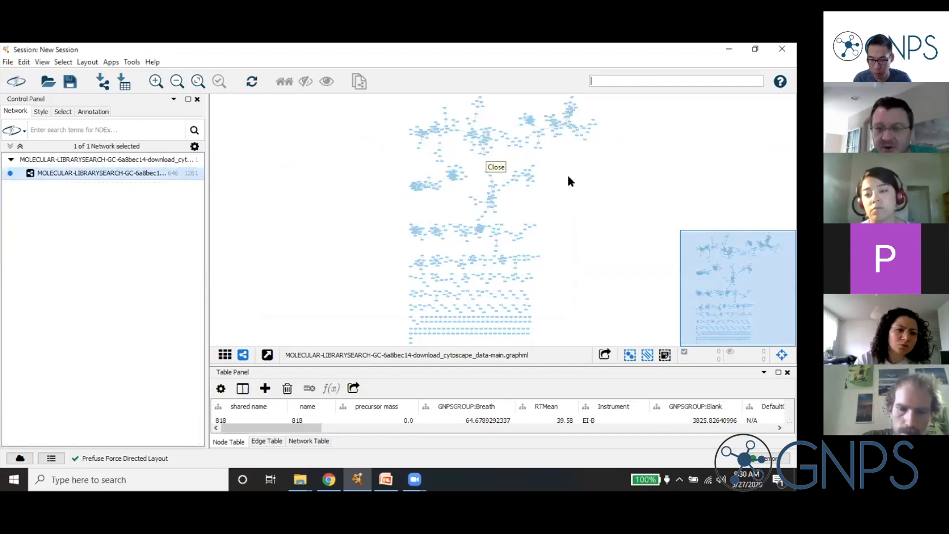
Examine the imported molecular network, from the large upper clusters down to the small clusters and node pairs at its lower end.
left_click_drag(568, 176, 521, 249)
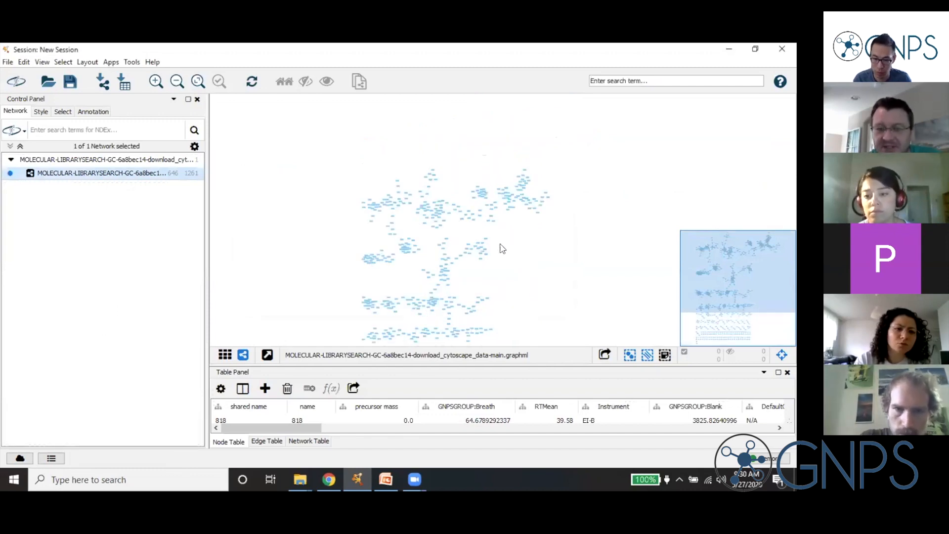
scroll(503, 248, "up", 2)
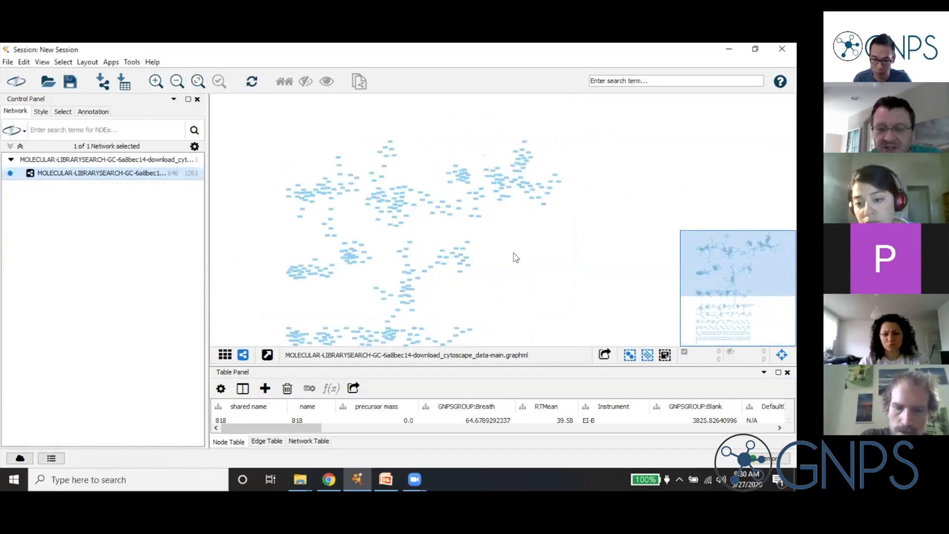
scroll(427, 235, "up", 3)
scroll(427, 235, "up", 2)
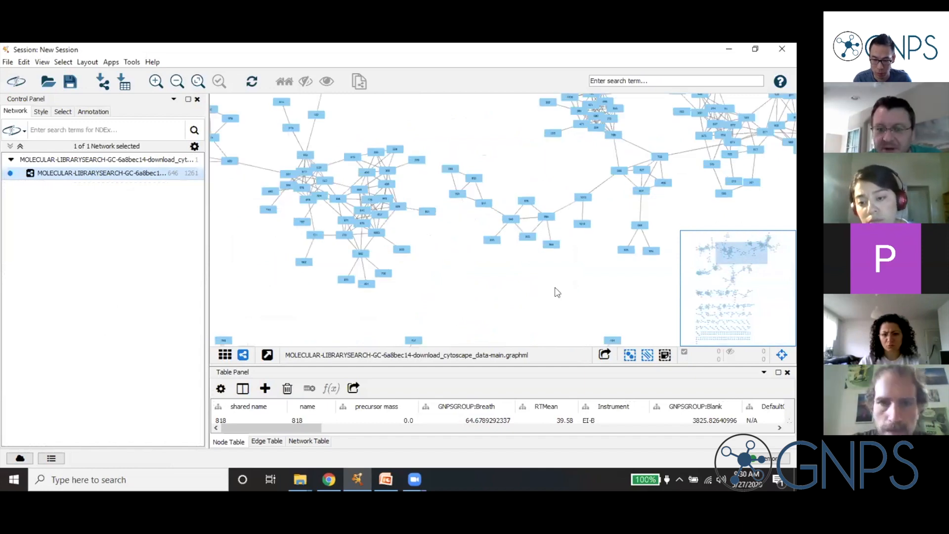
scroll(557, 293, "down", 5)
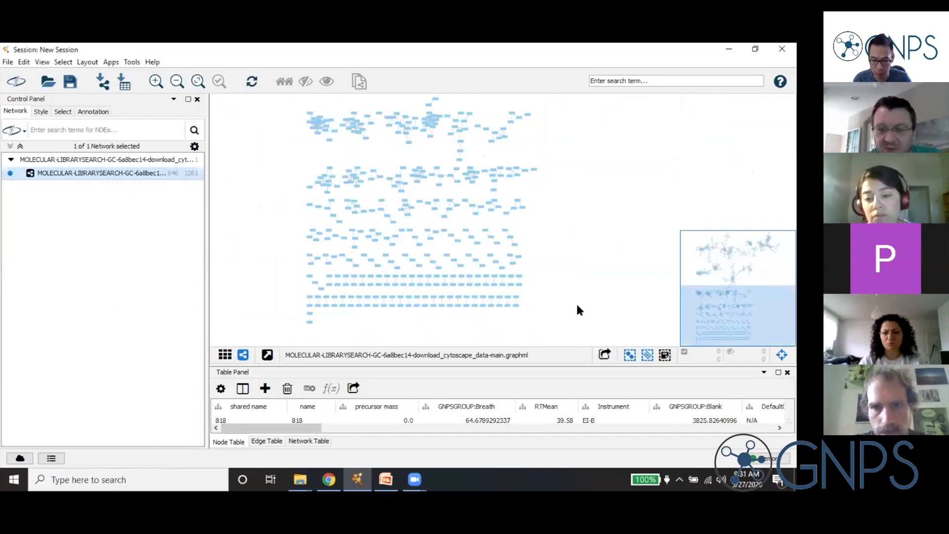
scroll(574, 257, "up", 5)
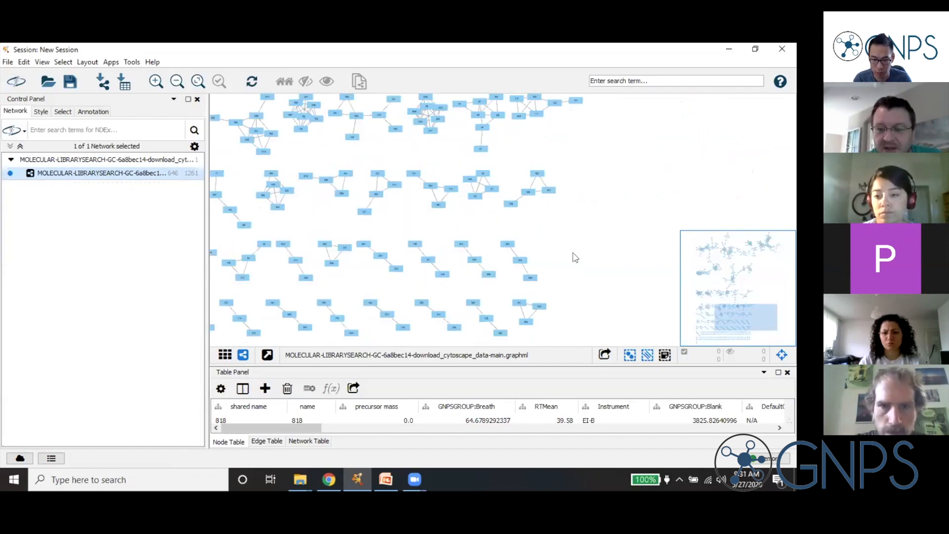
scroll(569, 258, "down", 3)
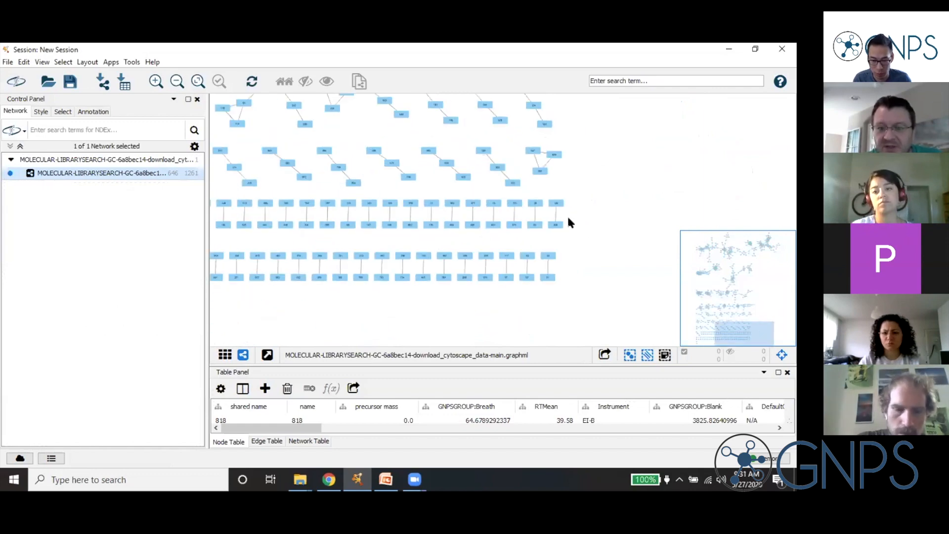
scroll(560, 134, "down", 3)
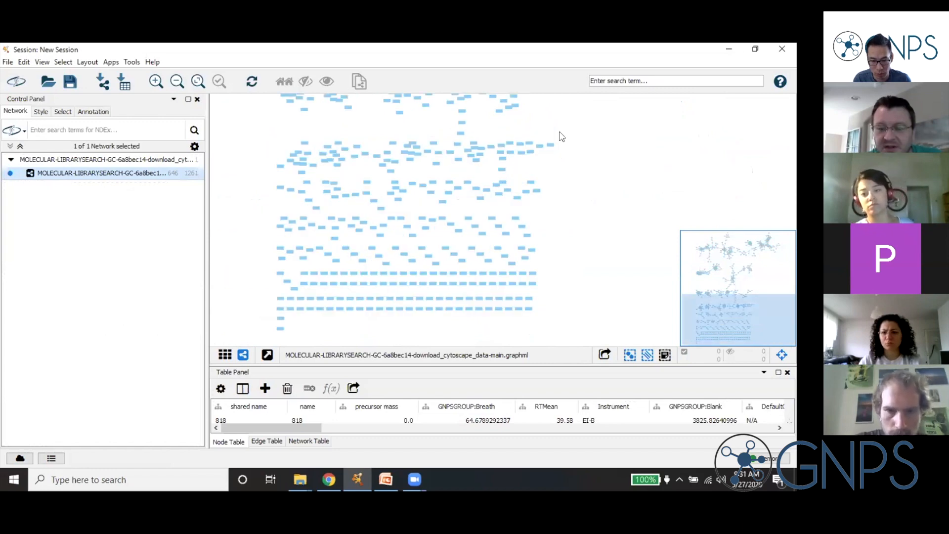
Examine the large upper clusters of the molecular network, from the overview down to individual node numbers and their connections.
scroll(559, 132, "up", 2)
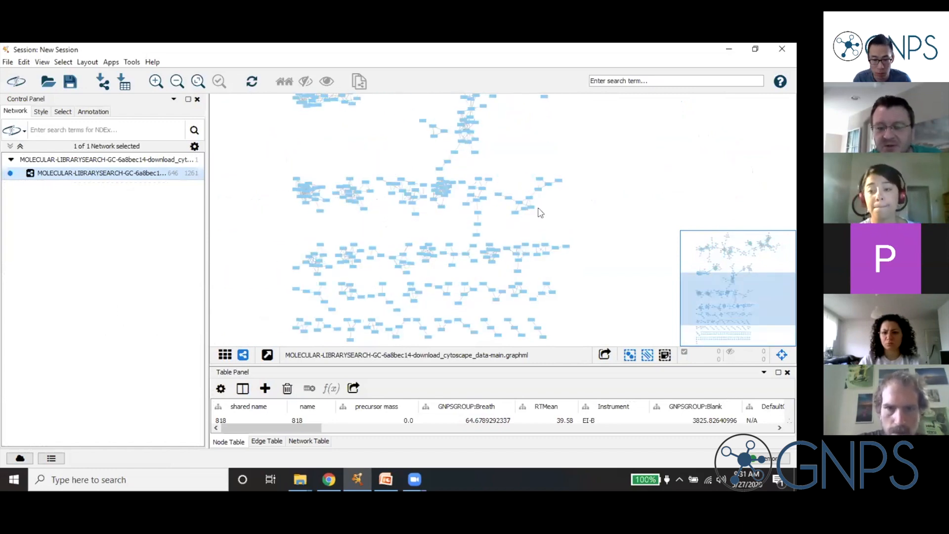
left_click_drag(583, 134, 535, 269)
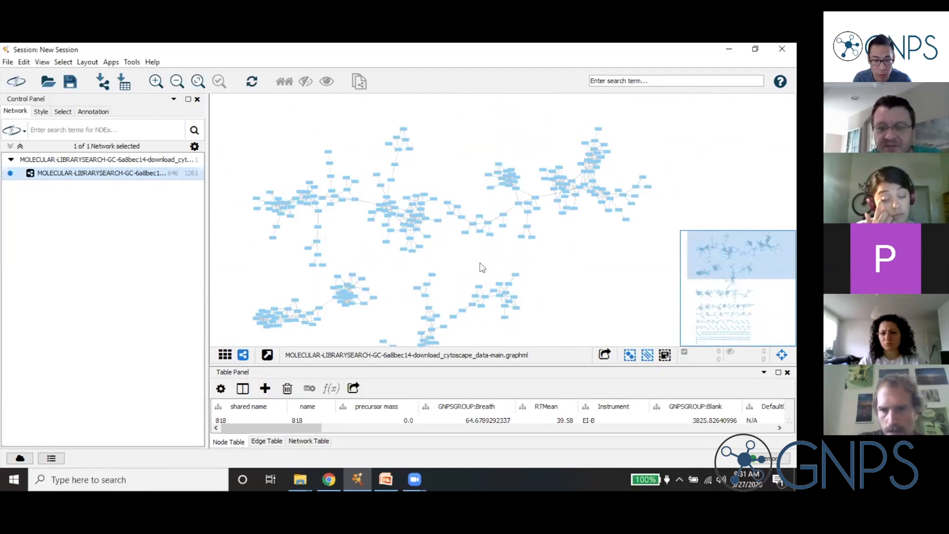
scroll(543, 267, "up", 3)
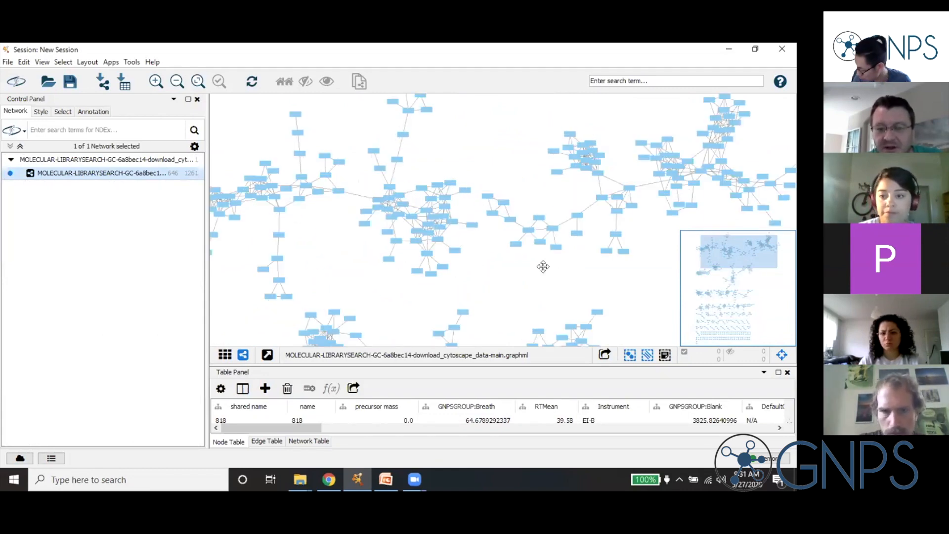
scroll(546, 262, "up", 3)
left_click_drag(547, 257, 637, 252)
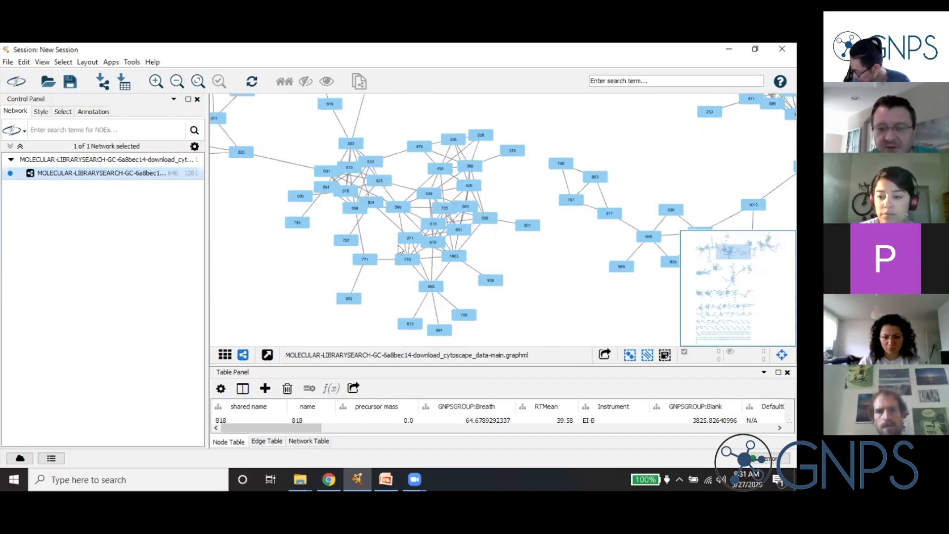
scroll(382, 262, "down", 4)
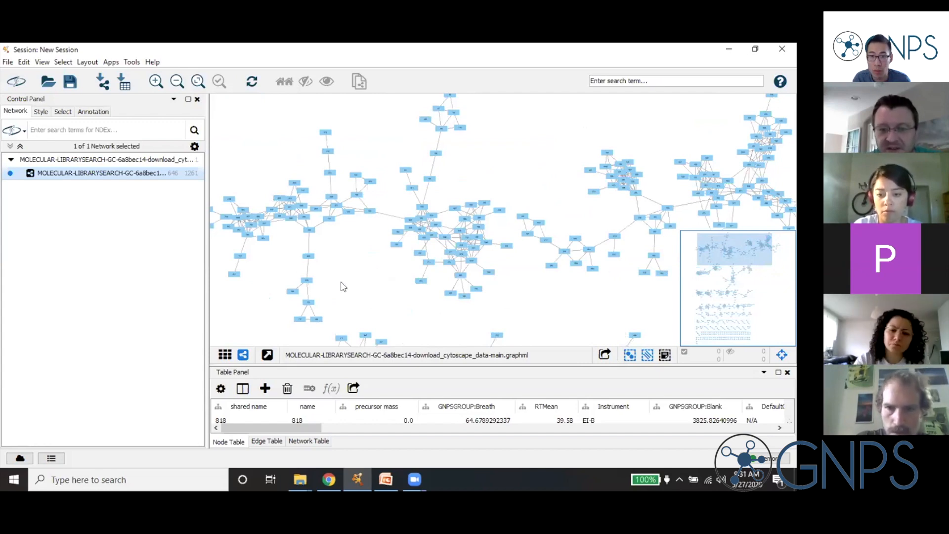
scroll(344, 287, "up", 1)
scroll(345, 288, "up", 1)
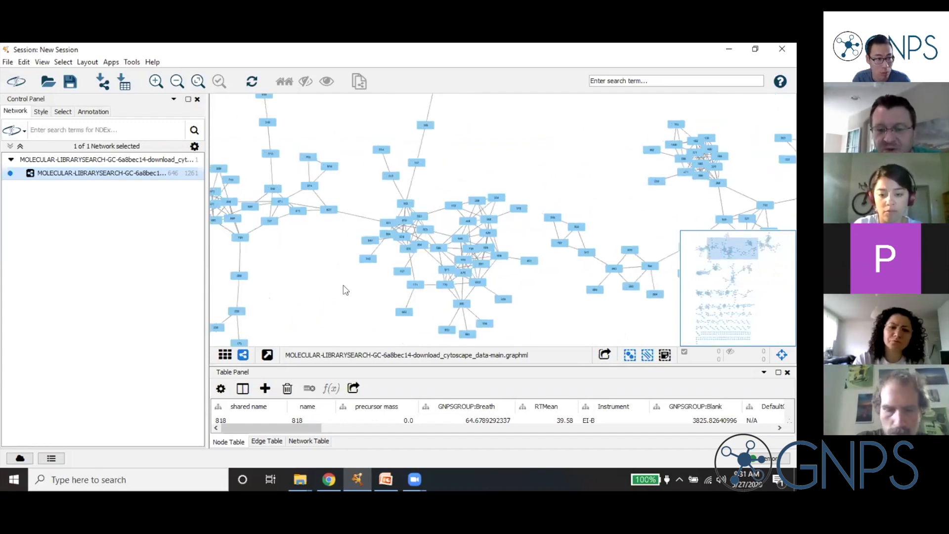
left_click_drag(344, 286, 349, 286)
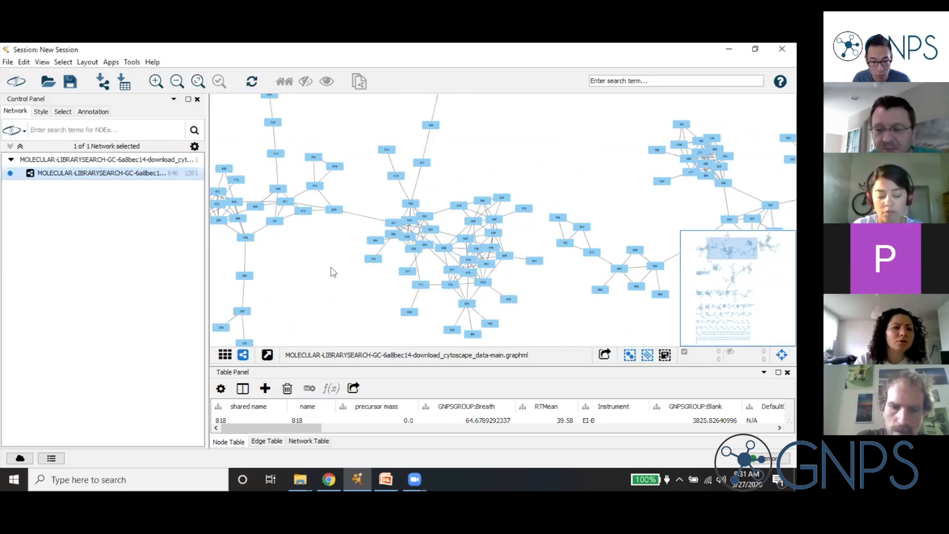
left_click_drag(316, 266, 303, 265)
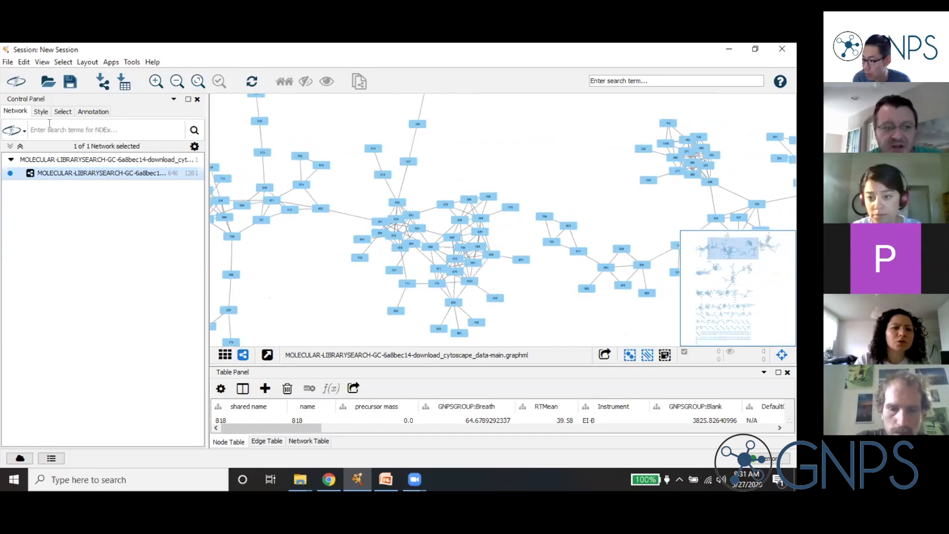
Apply the Sample1 visual style to the network.
left_click(39, 112)
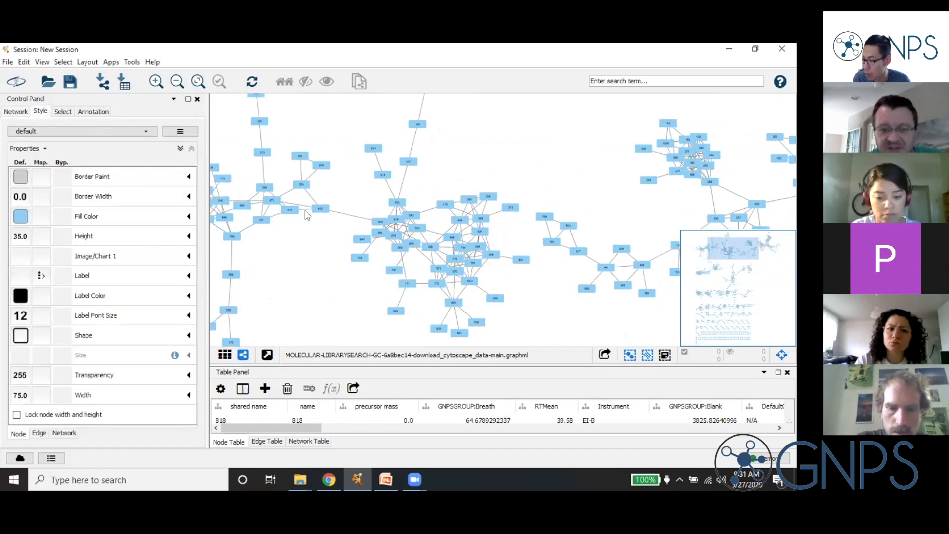
left_click(89, 132)
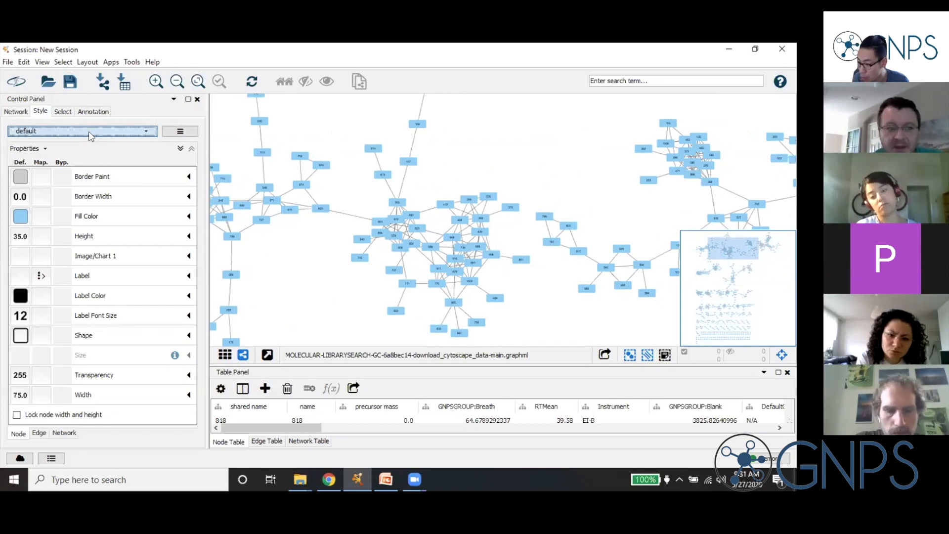
left_click(144, 132)
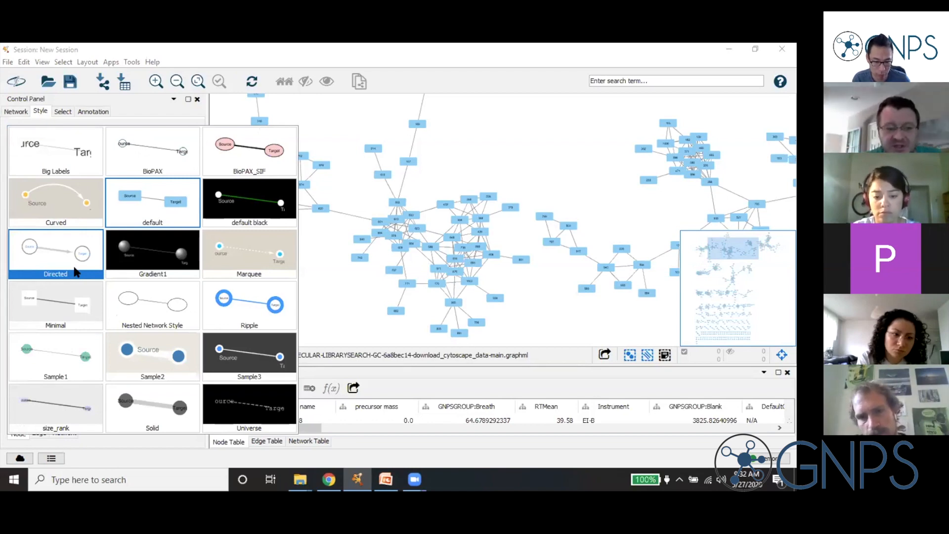
left_click(43, 357)
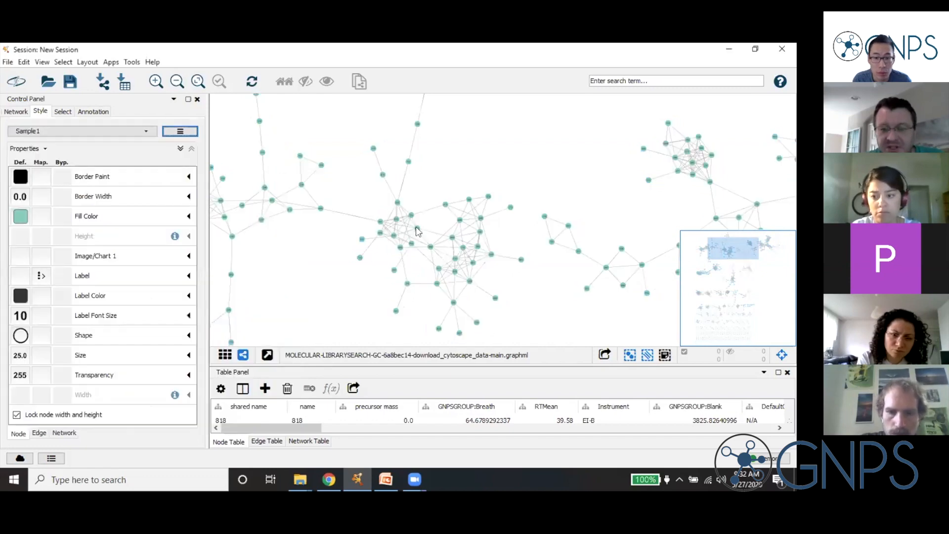
Remove the interaction column's passthrough mapping from the edge labels.
scroll(430, 229, "up", 4)
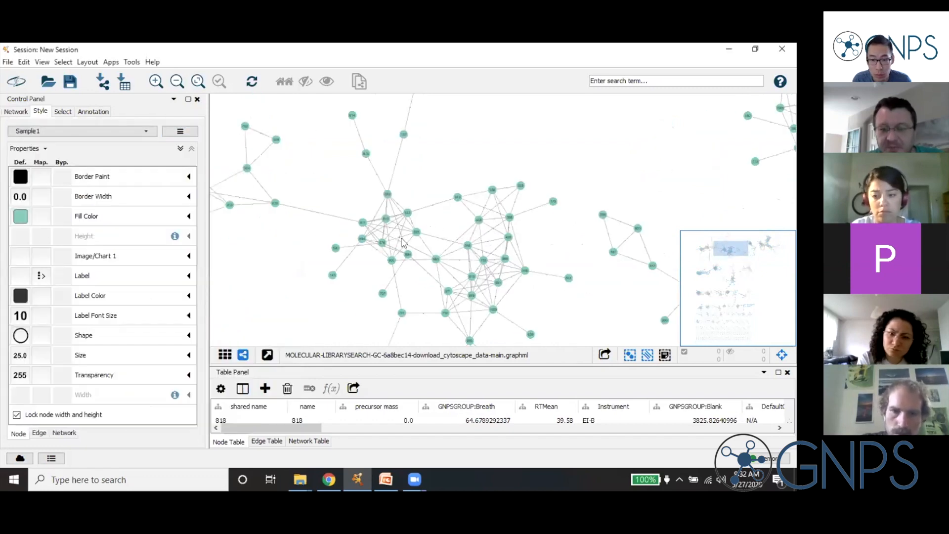
scroll(398, 234, "up", 2)
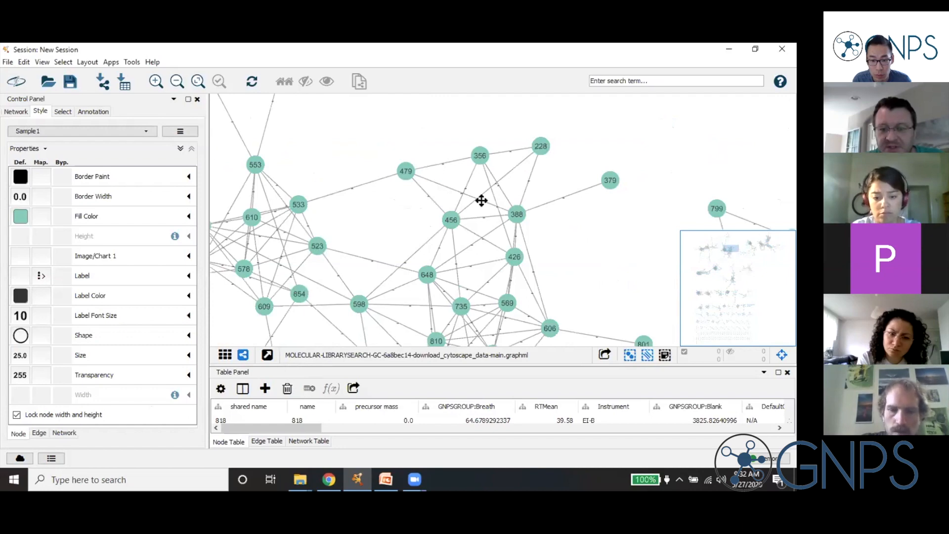
scroll(492, 206, "up", 2)
left_click_drag(493, 206, 471, 186)
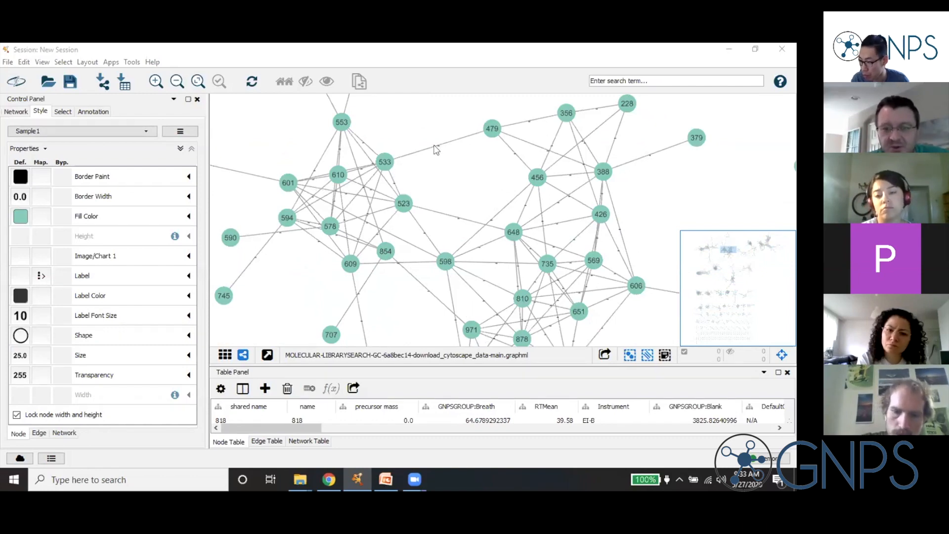
left_click(39, 433)
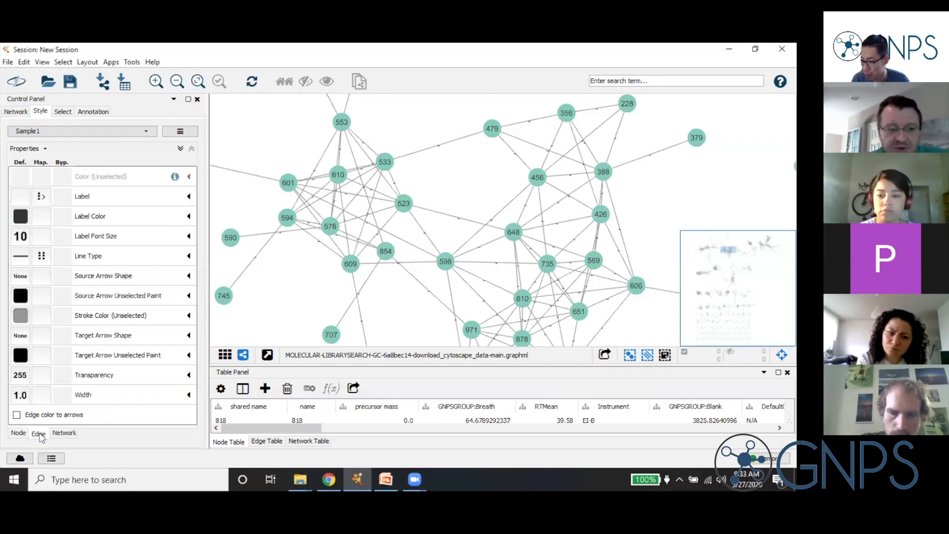
left_click(189, 197)
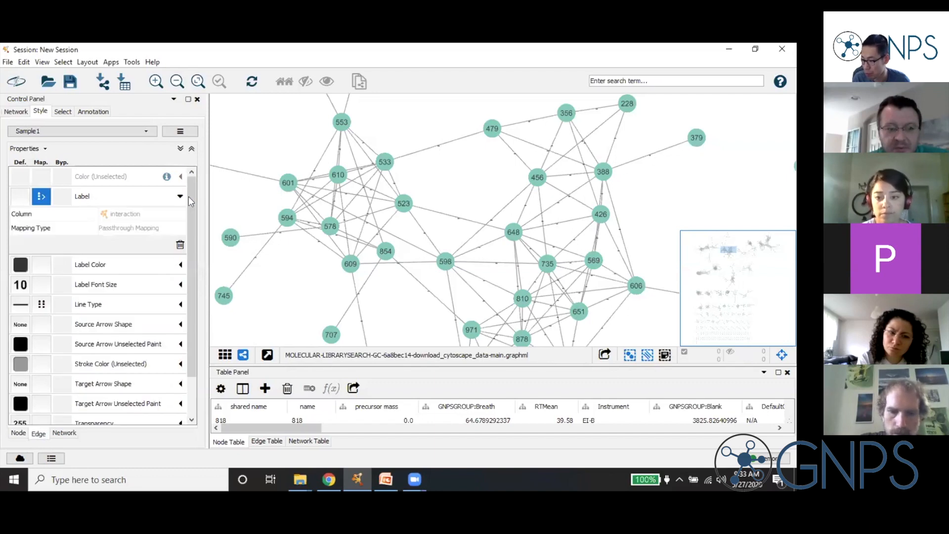
left_click(180, 246)
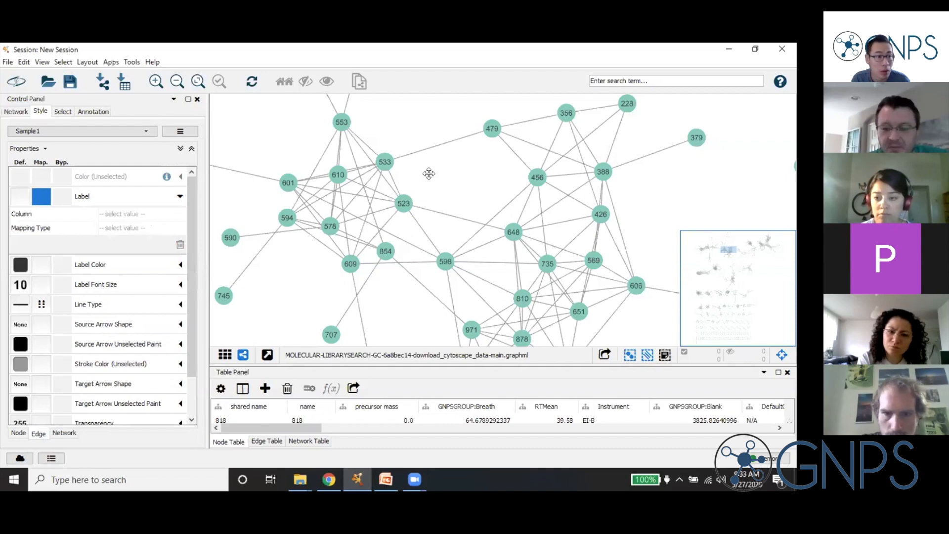
left_click_drag(429, 173, 452, 174)
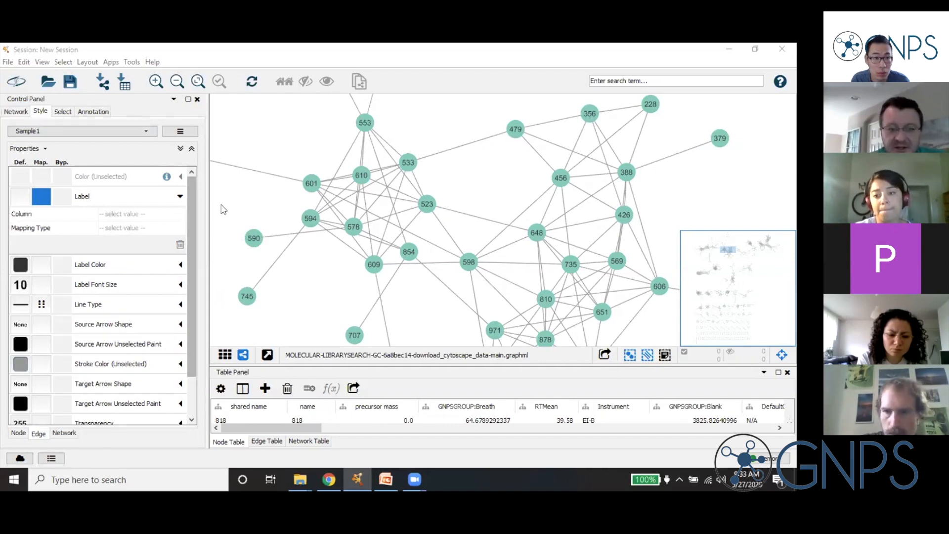
Map the node labels to the Compound_Name column.
left_click(19, 434)
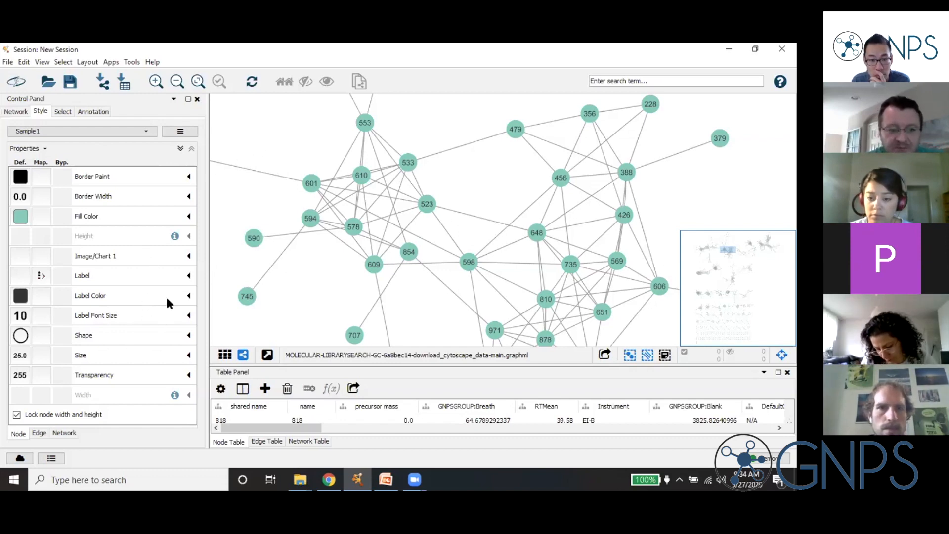
left_click(189, 277)
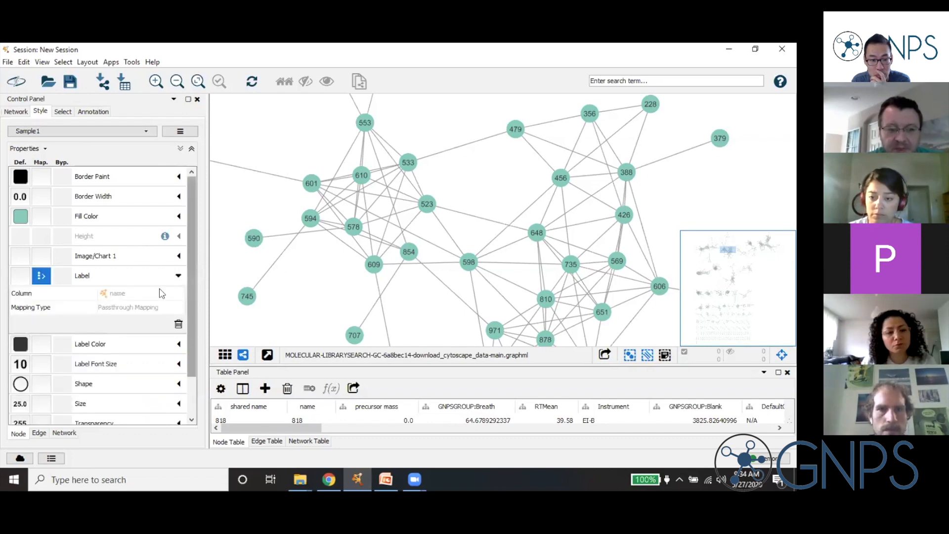
left_click(142, 298)
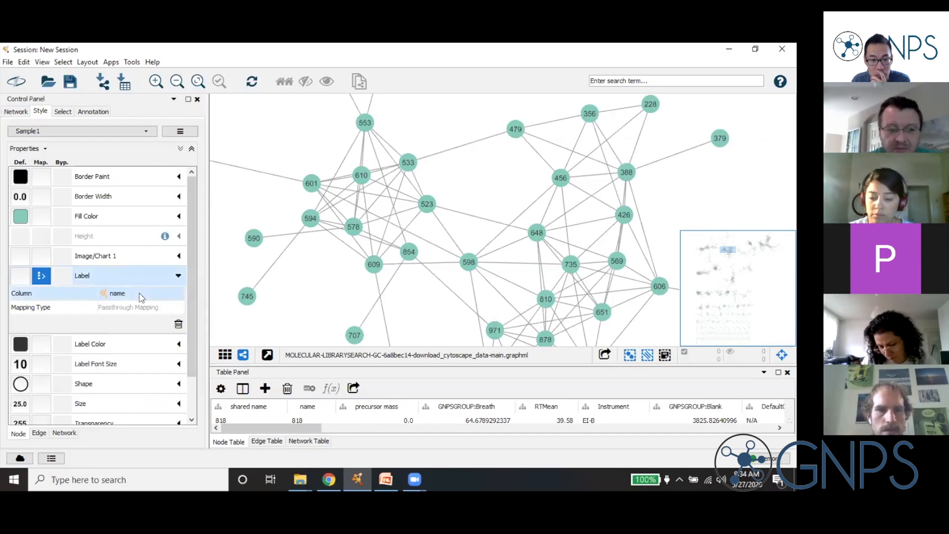
left_click(142, 297)
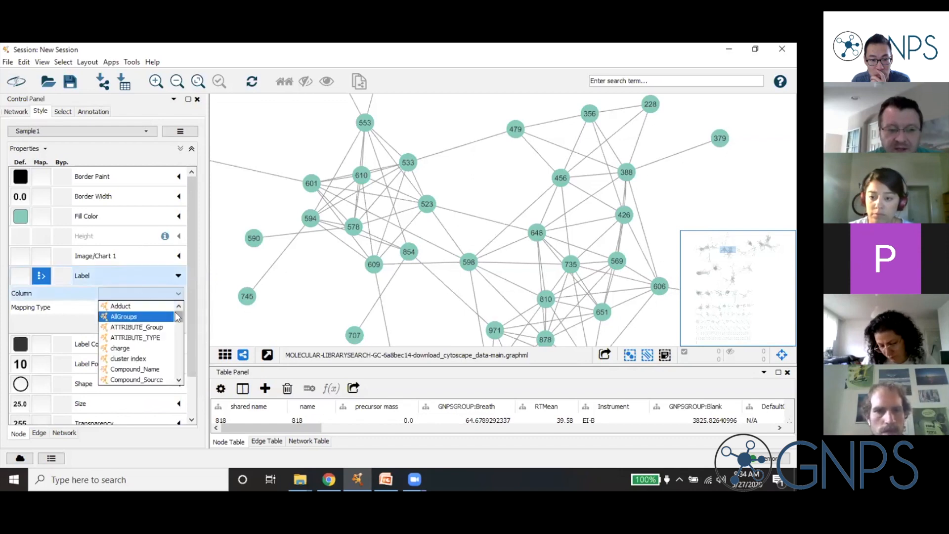
left_click(138, 370)
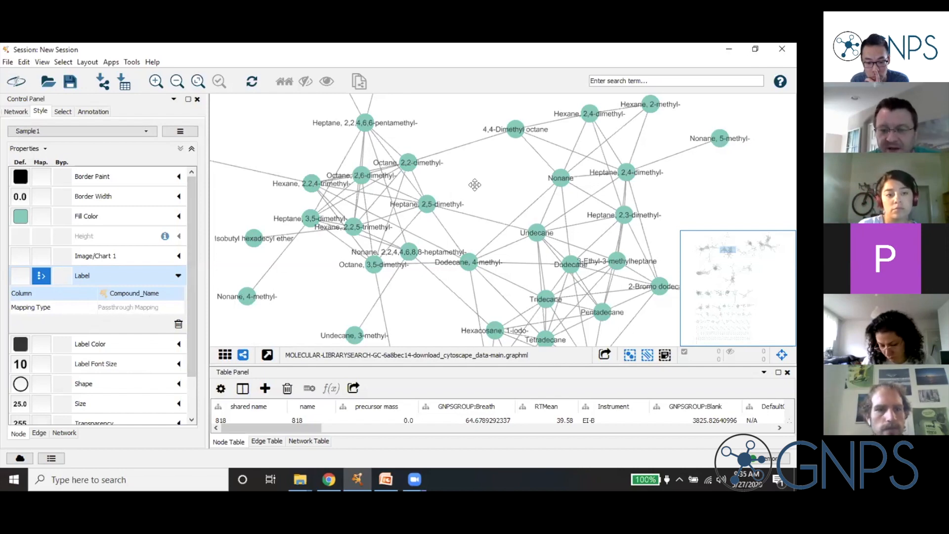
Examine the compound names labelled on the alkane cluster around Tridecane, Dodecane and Hexadecane.
left_click_drag(435, 176, 402, 127)
left_click_drag(575, 305, 533, 290)
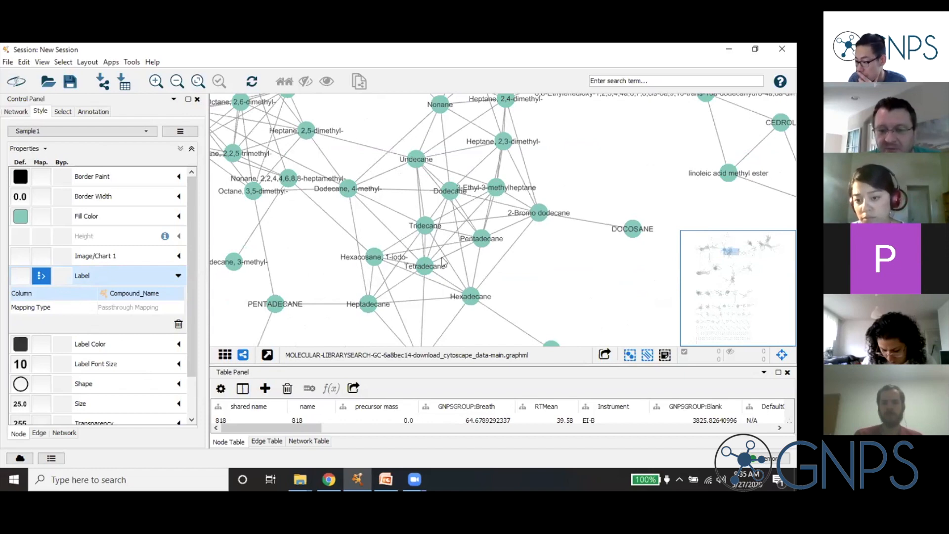
left_click_drag(535, 273, 525, 284)
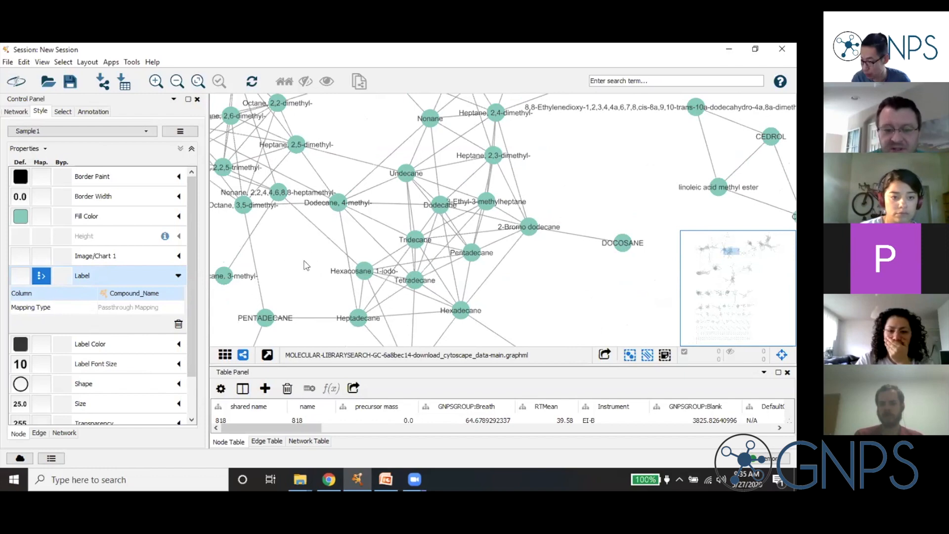
left_click_drag(307, 260, 322, 265)
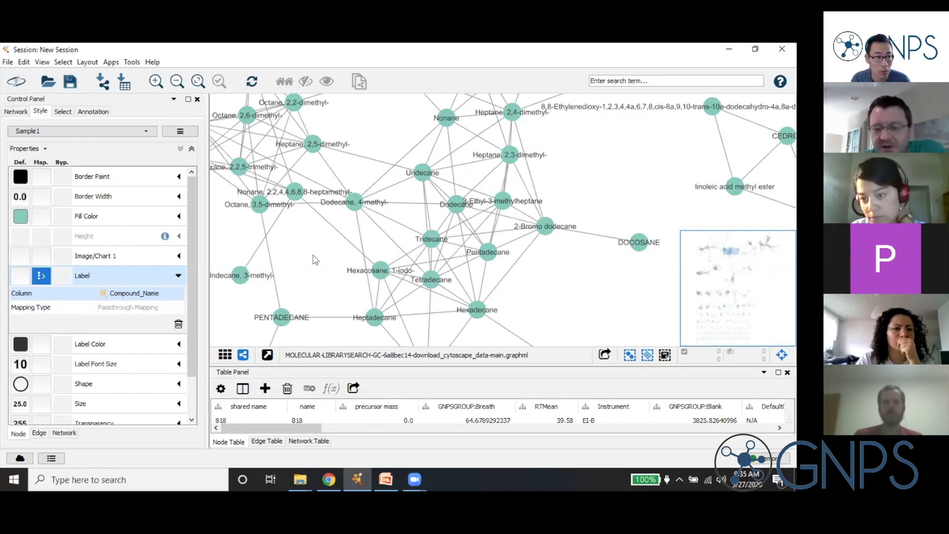
left_click_drag(311, 262, 312, 270)
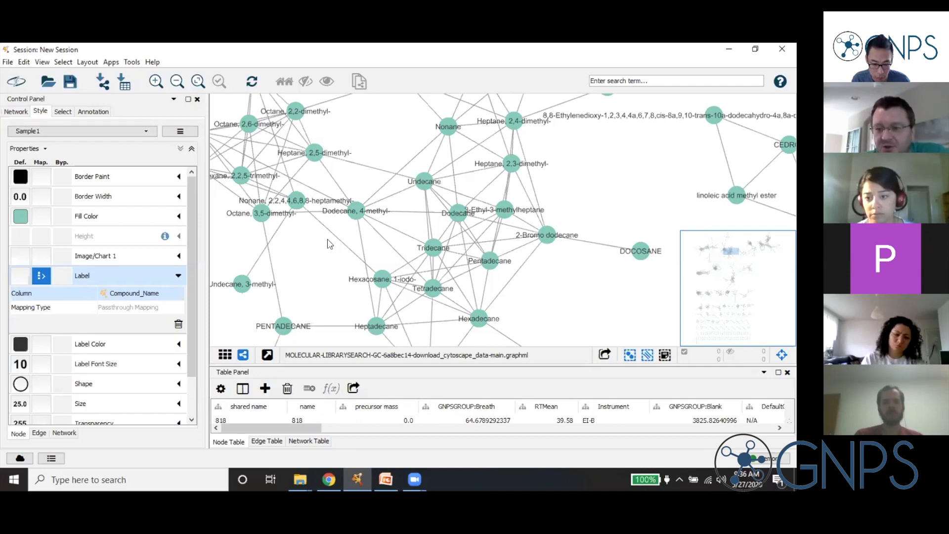
left_click_drag(318, 246, 328, 252)
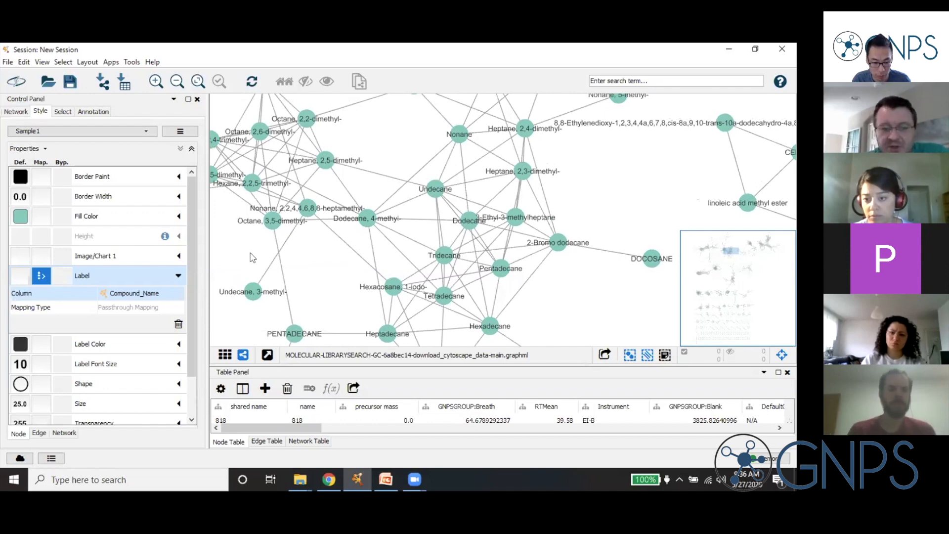
Start a default node chart and add the GNPSGROUP:OGC and GNPSGROUP:Control columns to its data.
left_click(19, 260)
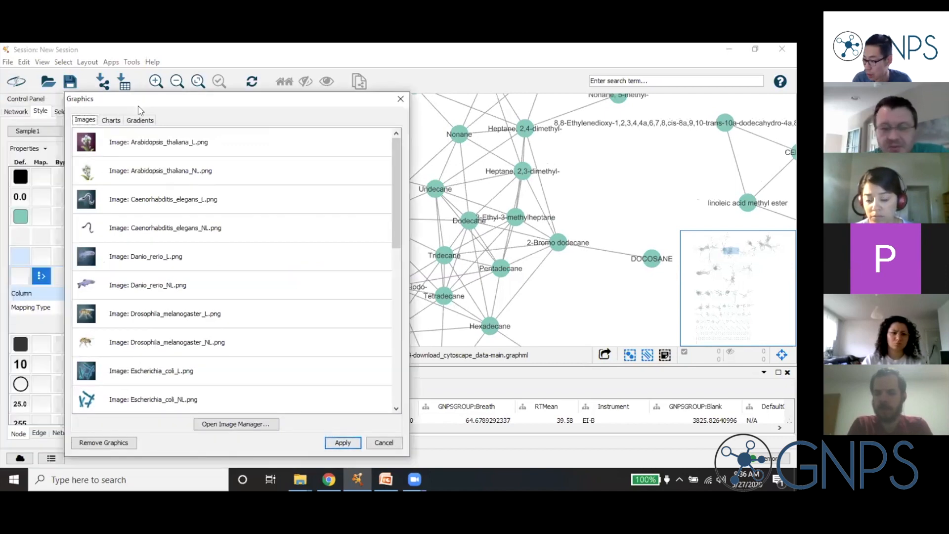
left_click(112, 121)
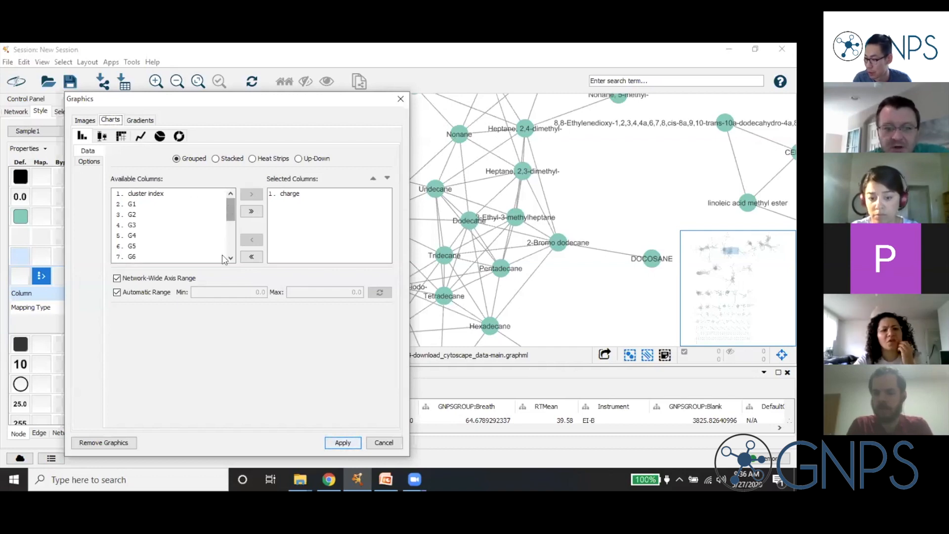
scroll(222, 255, "down", 3)
left_click(177, 195)
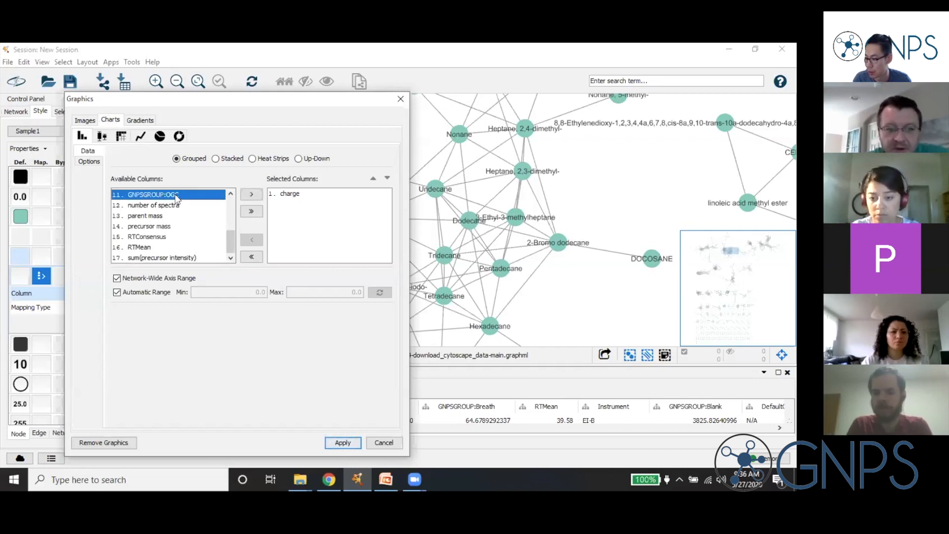
left_click(247, 195)
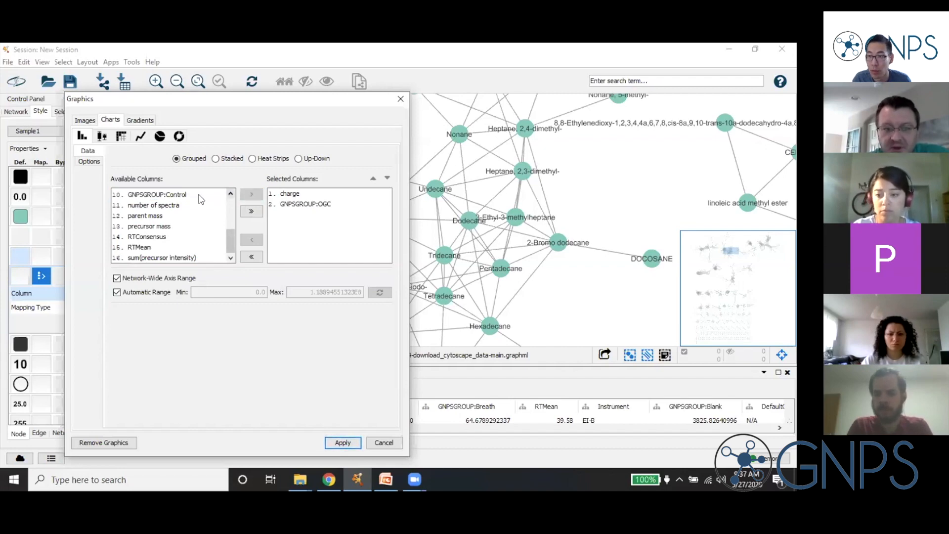
left_click(174, 194)
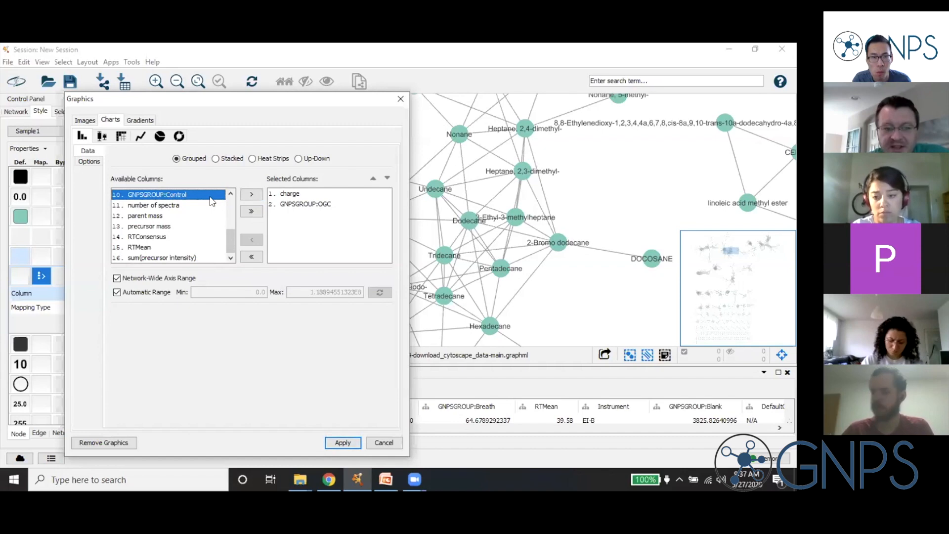
left_click(251, 196)
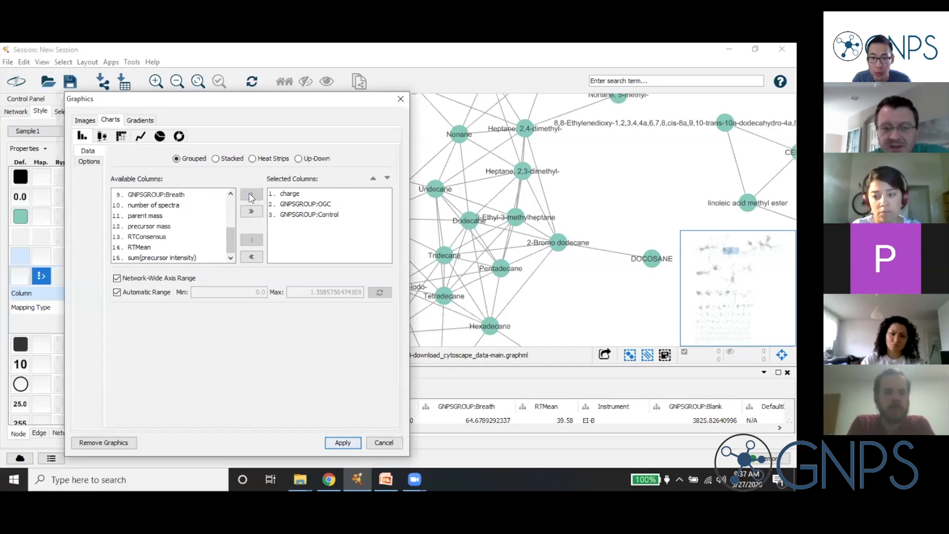
Remove the charge column from the node chart's selected data columns.
left_click(288, 194)
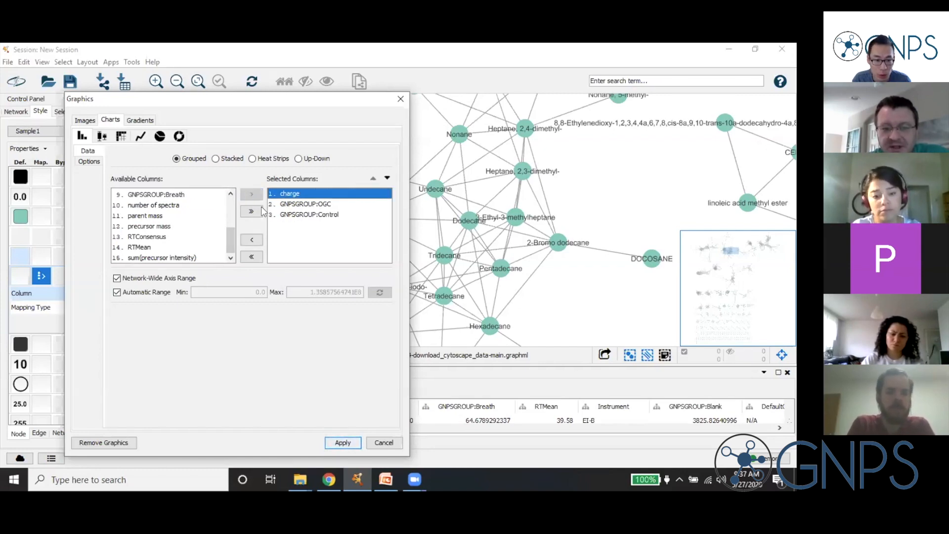
left_click(252, 241)
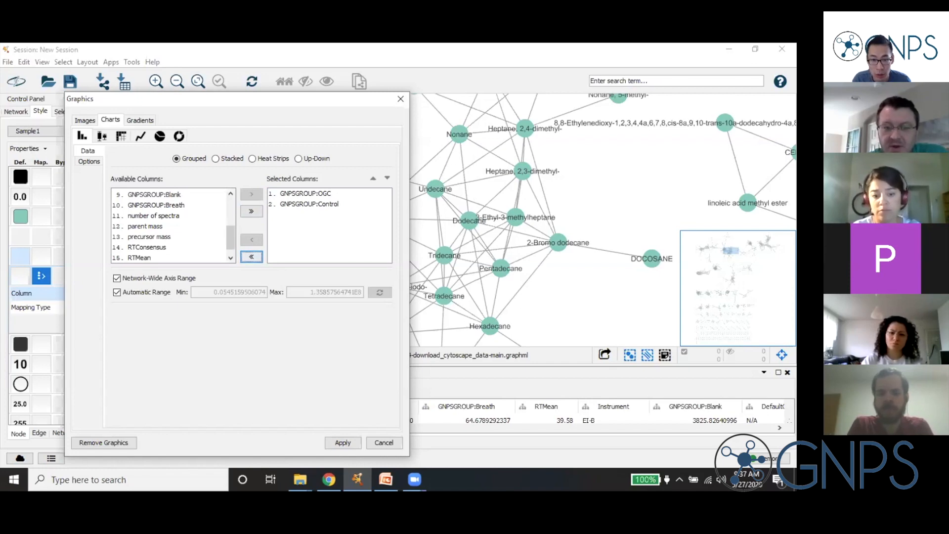
left_click(342, 443)
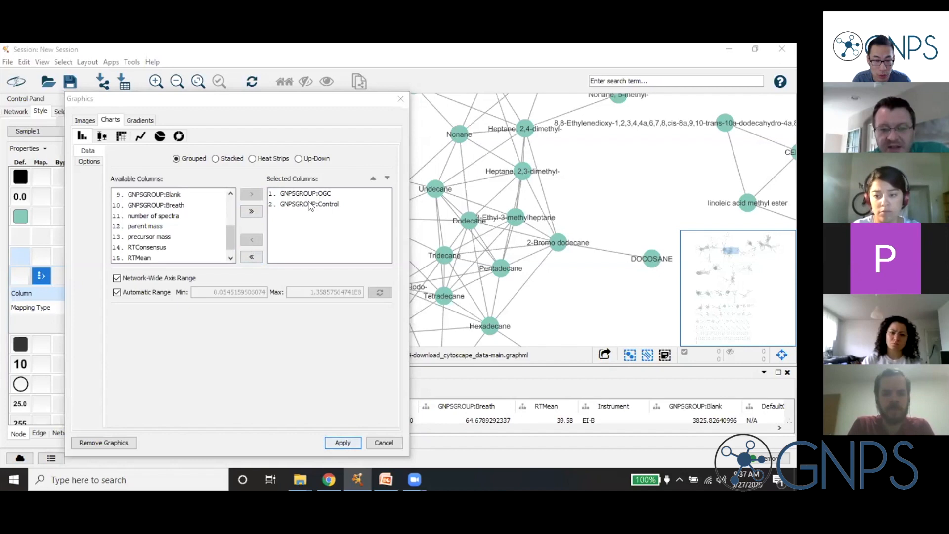
Set the chart color of the second data series, GNPSGROUP:Control, to bright green.
left_click(88, 163)
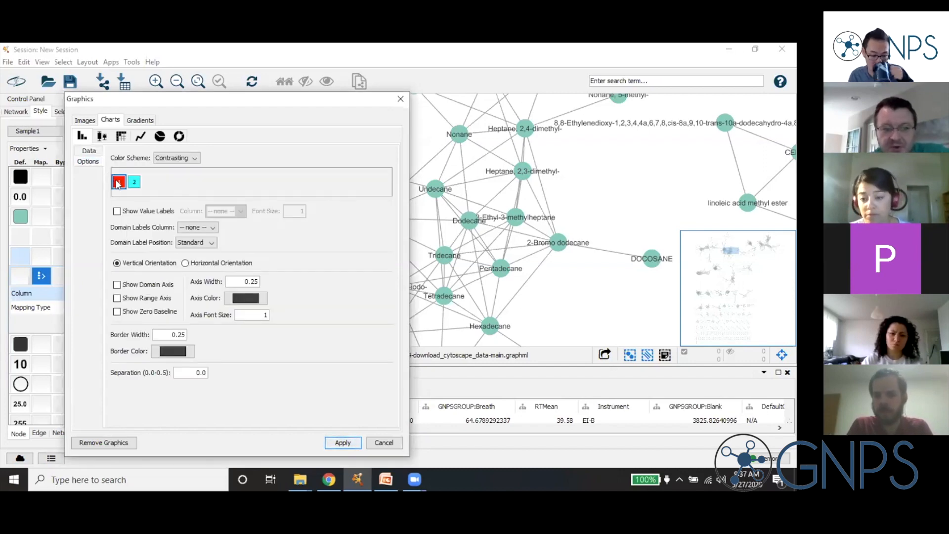
left_click(89, 152)
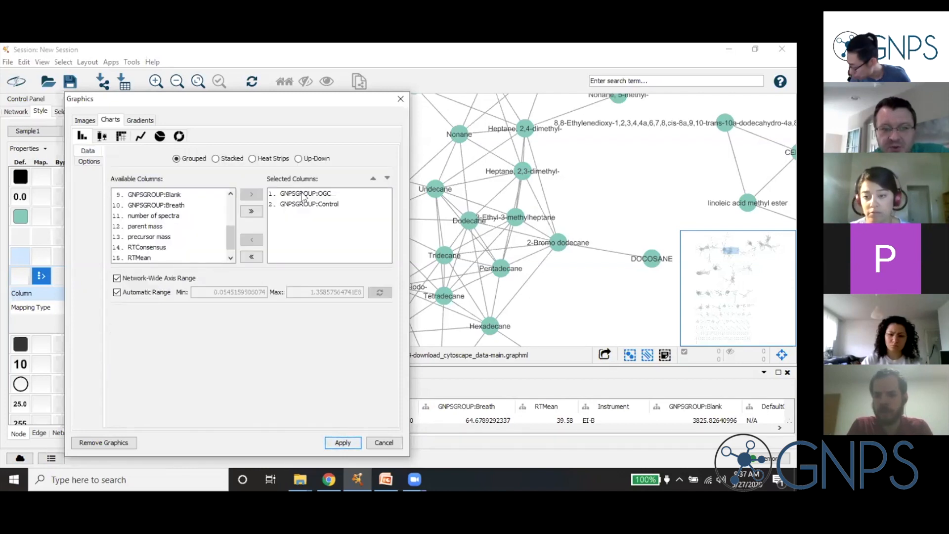
left_click(88, 162)
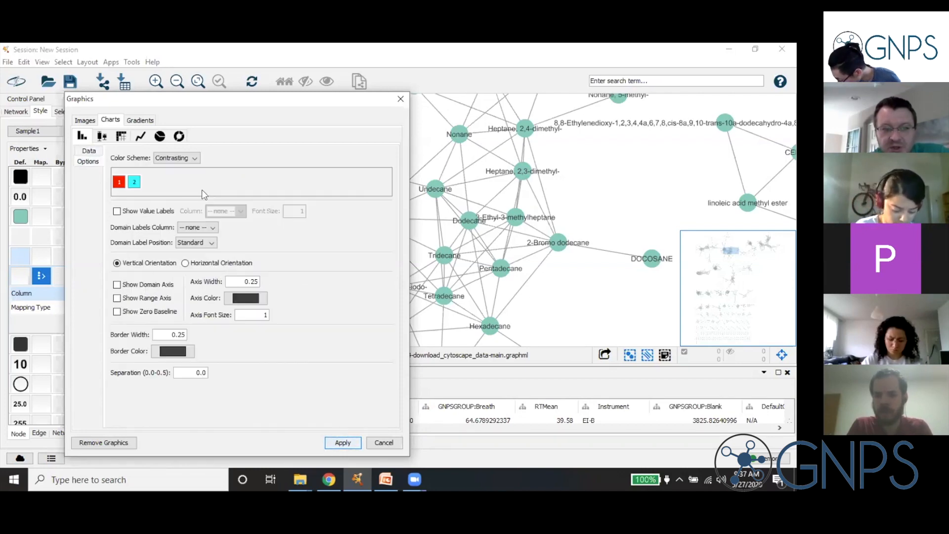
left_click(119, 183)
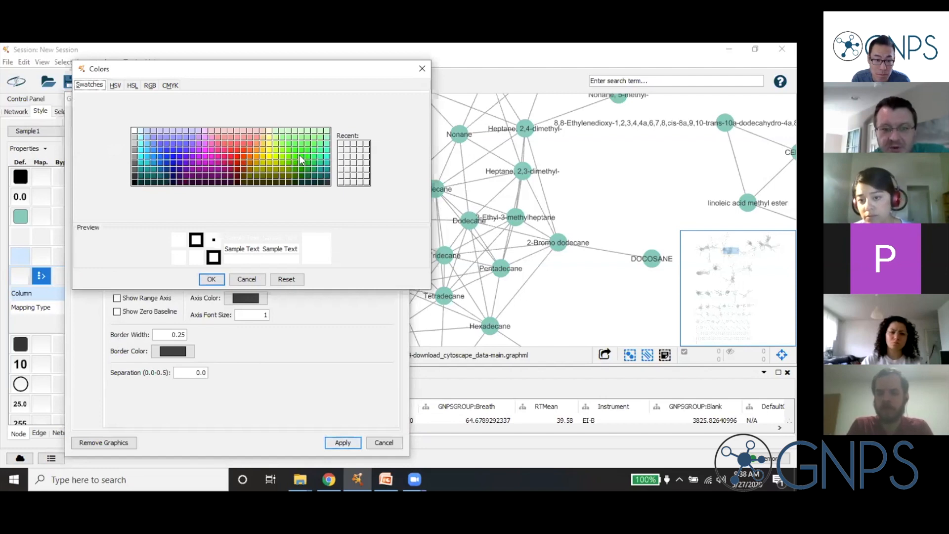
left_click(301, 156)
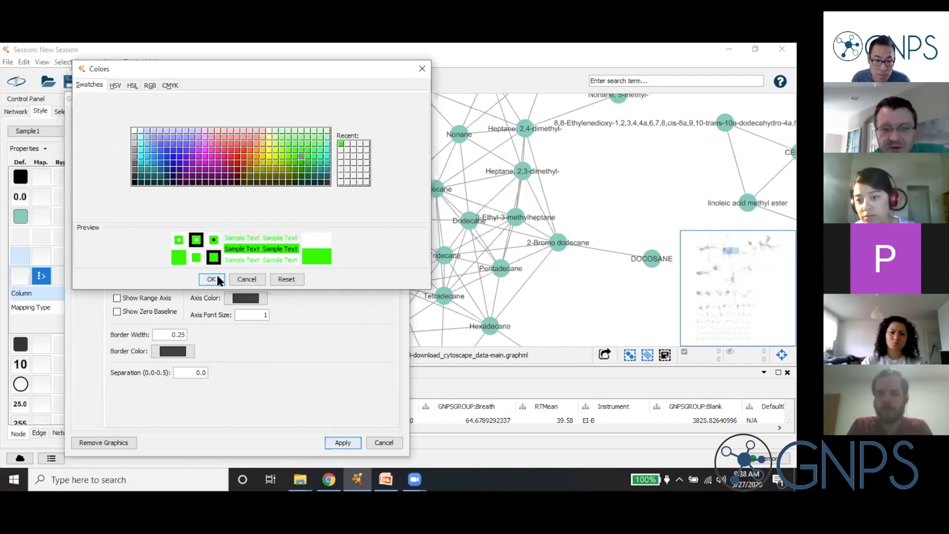
left_click(212, 278)
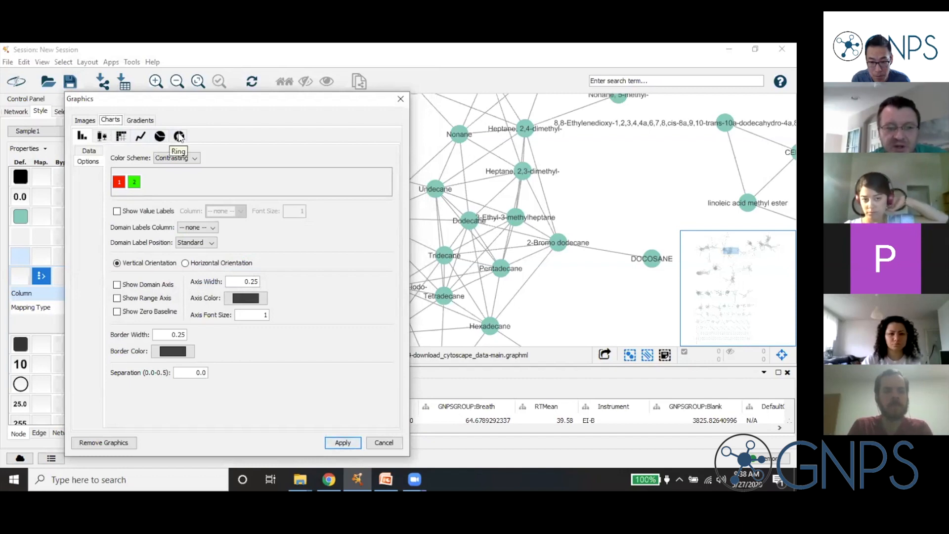
Change the node chart to a pie chart of GNPSGROUP:OGC and GNPSGROUP:Control and apply it to the network's nodes.
left_click(160, 137)
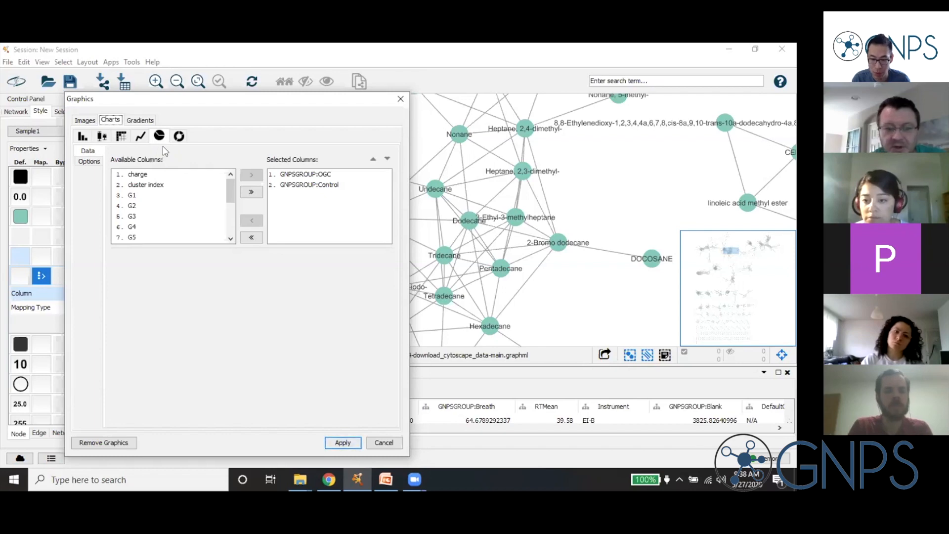
left_click(343, 442)
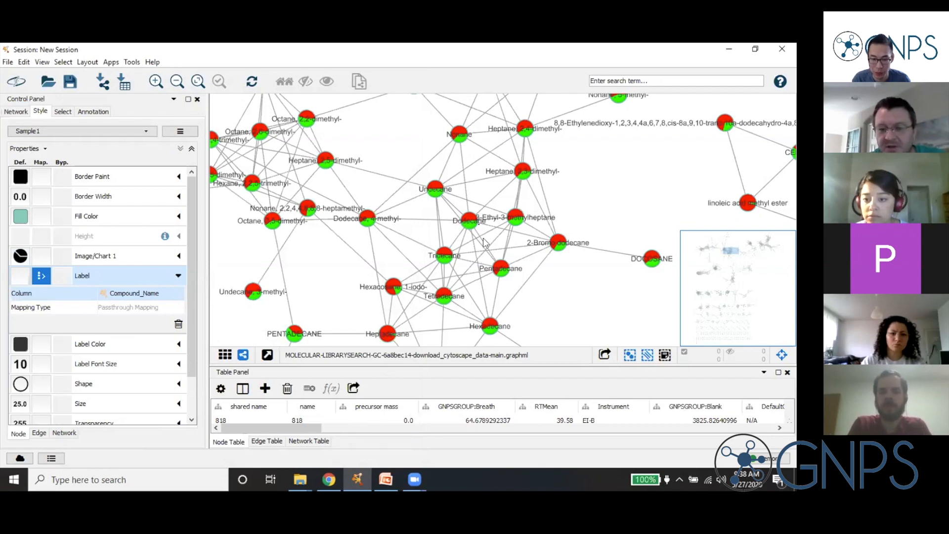
left_click_drag(343, 291, 314, 216)
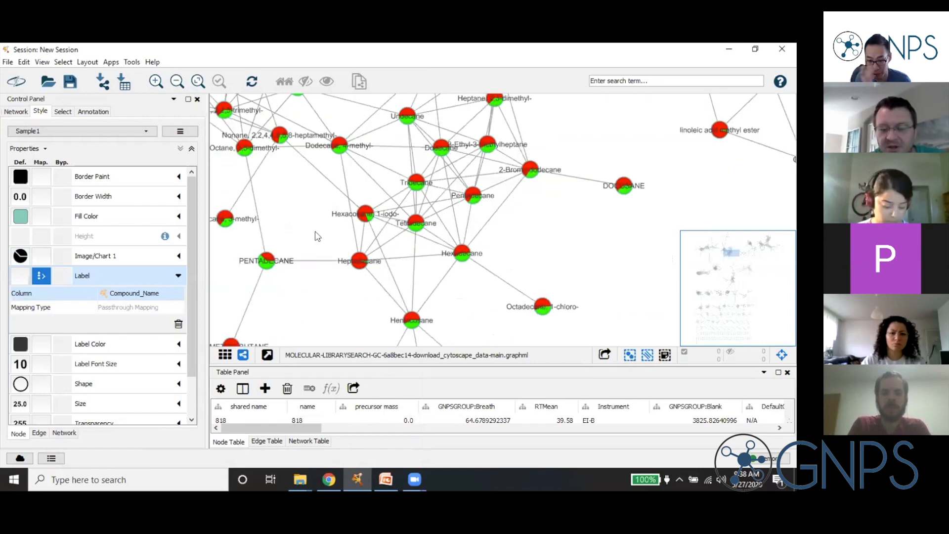
left_click_drag(354, 288, 356, 288)
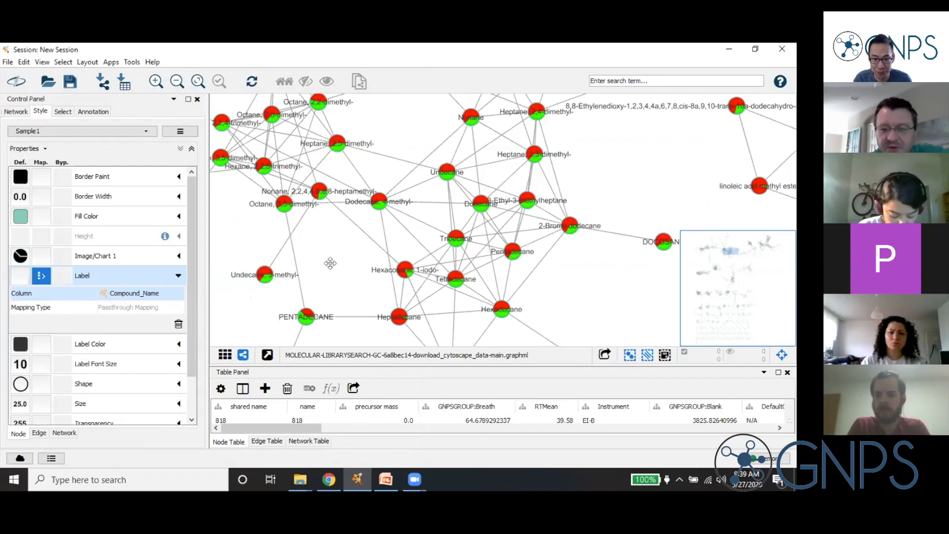
left_click_drag(330, 263, 330, 263)
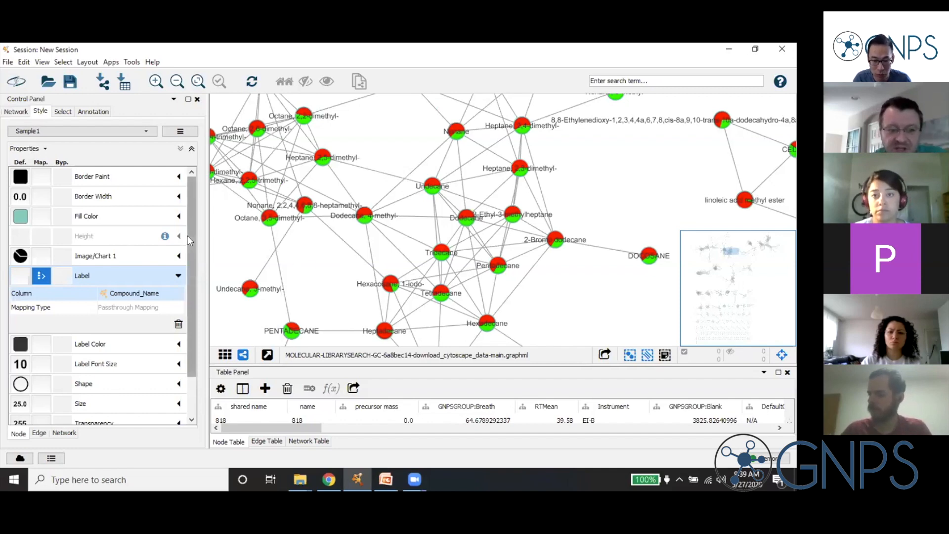
Map the node size to the sum(precursor intensity) column with a Continuous Mapping.
scroll(188, 286, "down", 2)
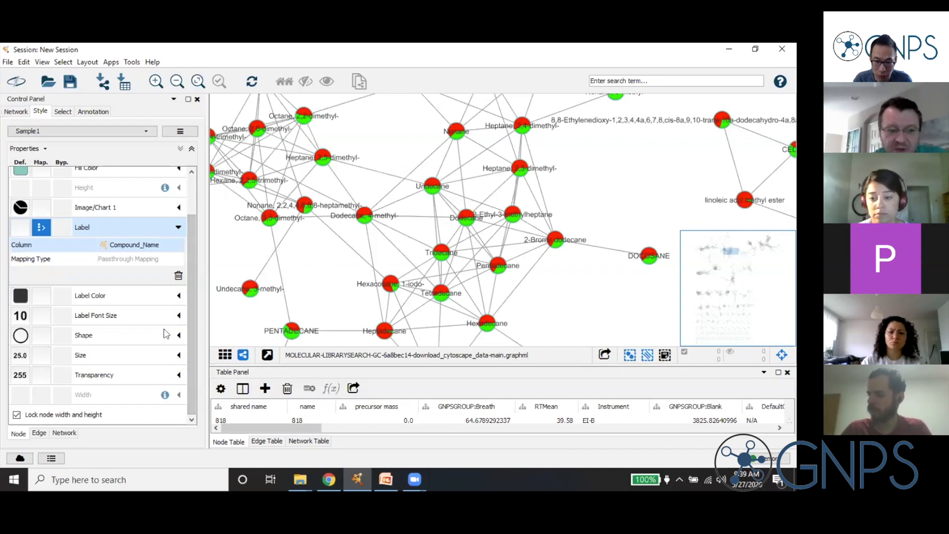
left_click(179, 355)
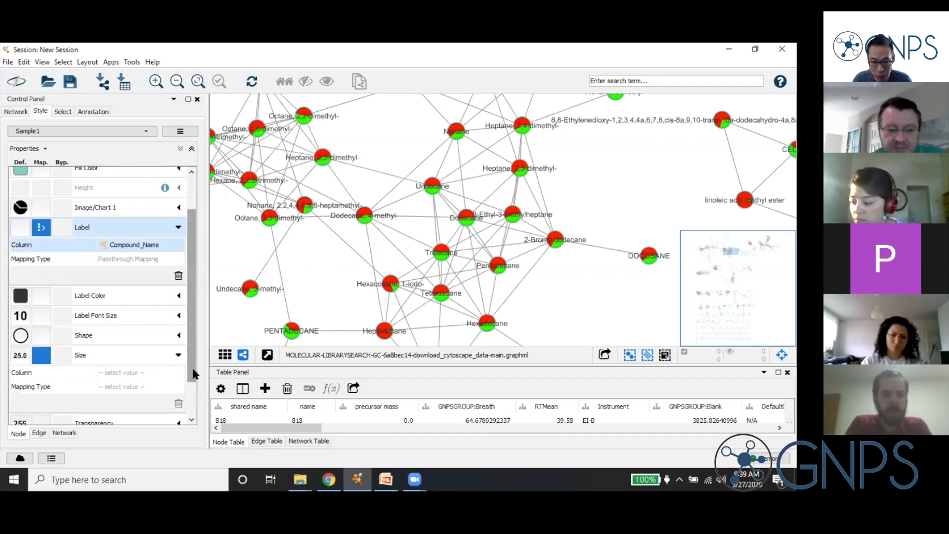
scroll(191, 368, "down", 3)
scroll(198, 291, "up", 5)
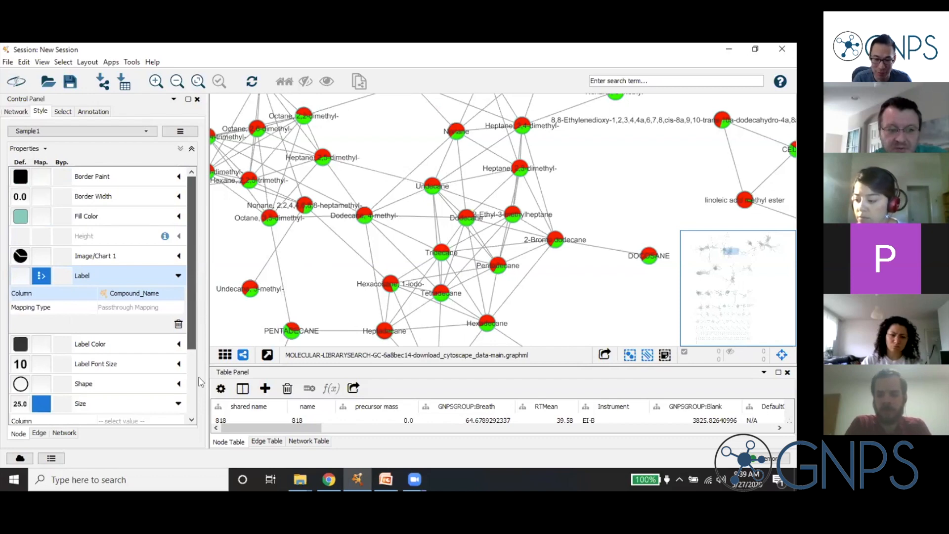
scroll(201, 316, "down", 5)
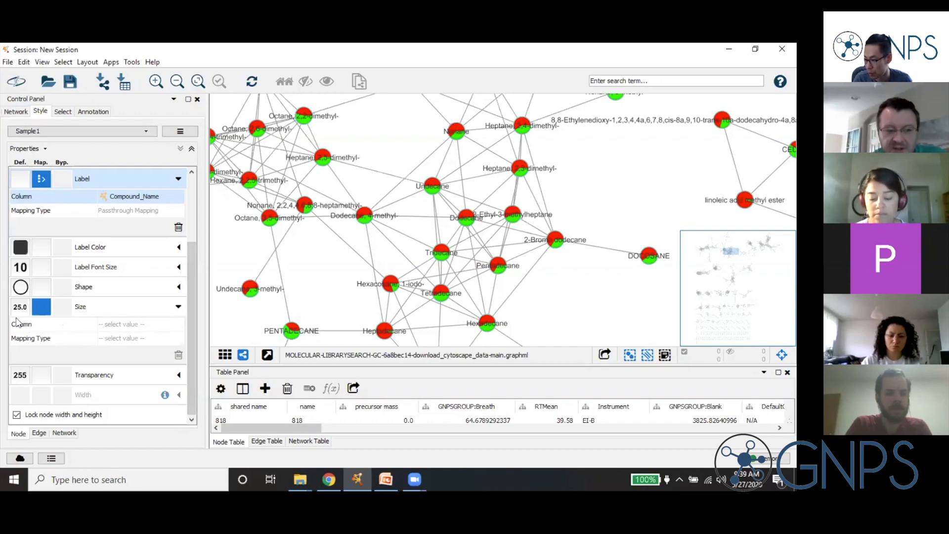
left_click(139, 324)
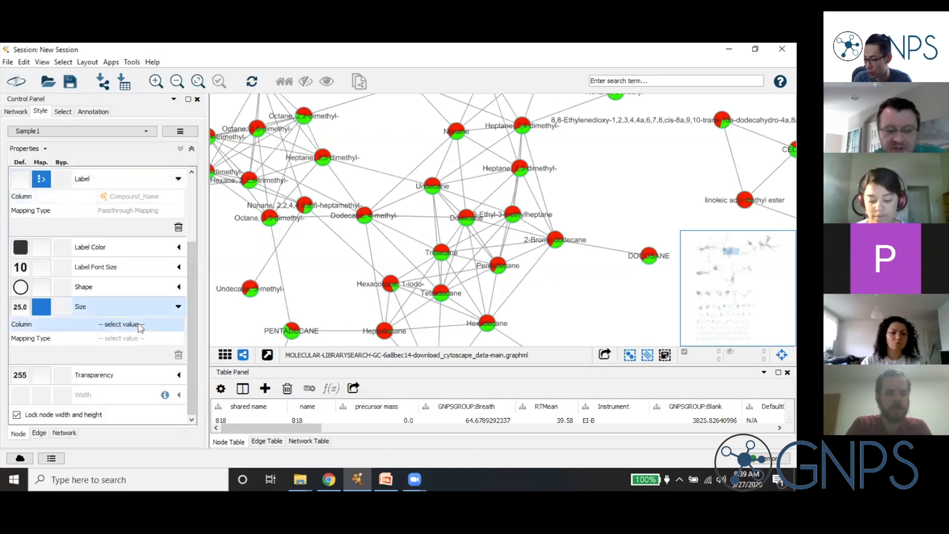
left_click(139, 325)
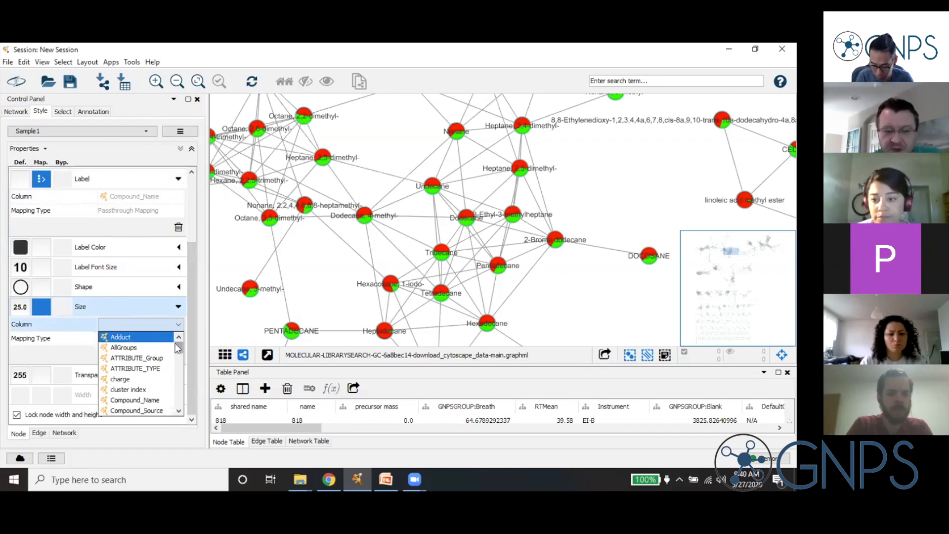
left_click_drag(177, 345, 176, 401)
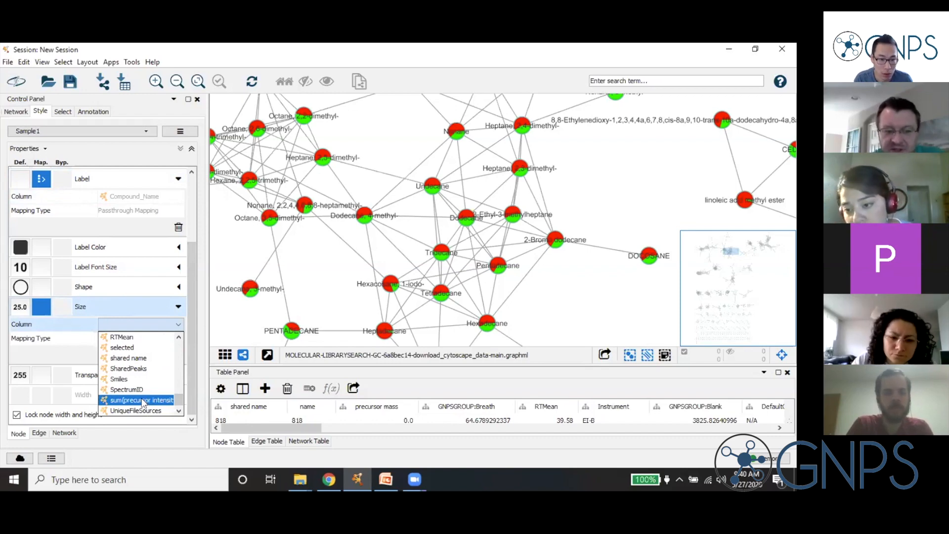
left_click(143, 401)
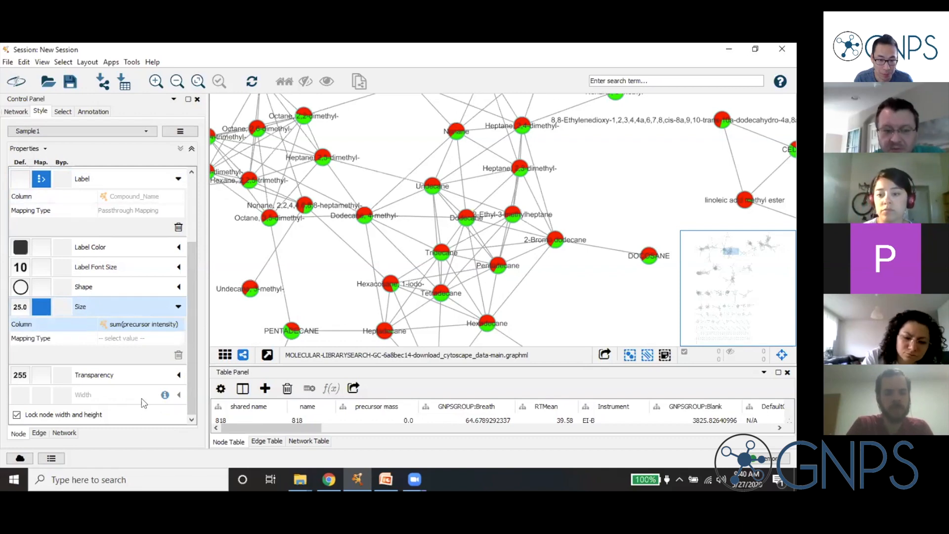
left_click(140, 339)
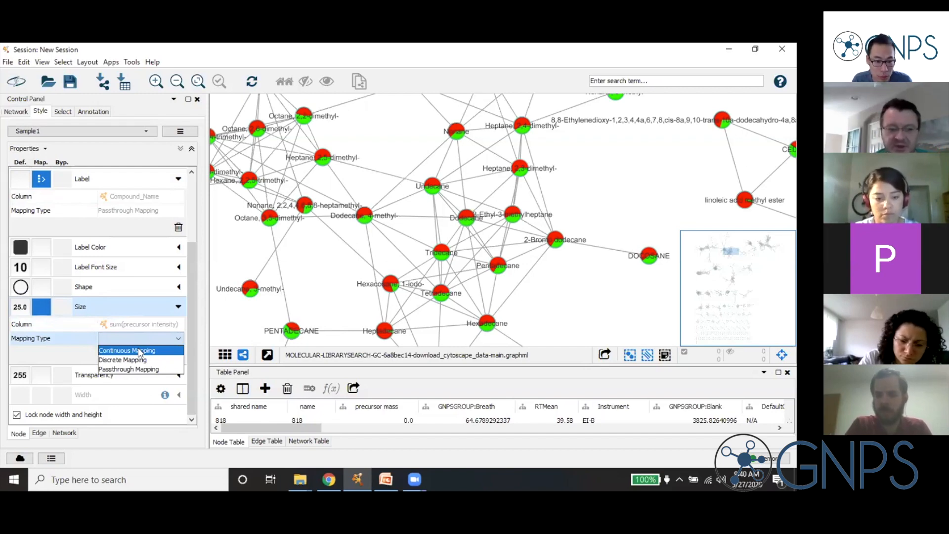
left_click(138, 350)
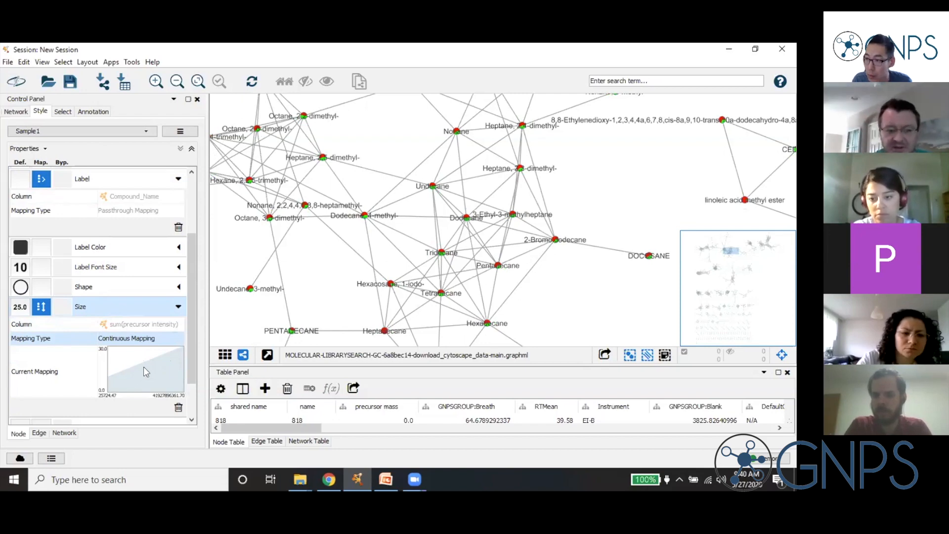
Set the node size mapping's minimum to about 21 and its maximum to about 200 in the Continuous Mapping Editor.
left_click(146, 372)
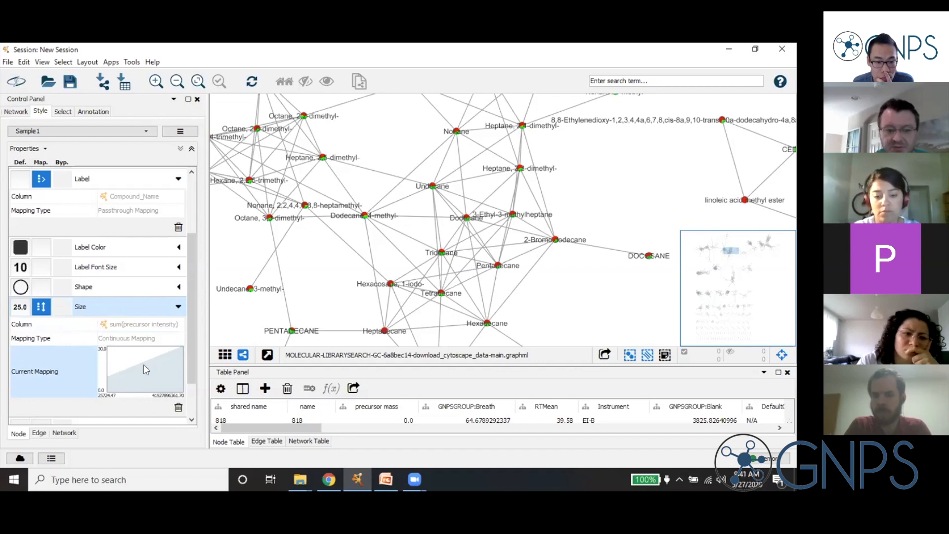
left_click(144, 364)
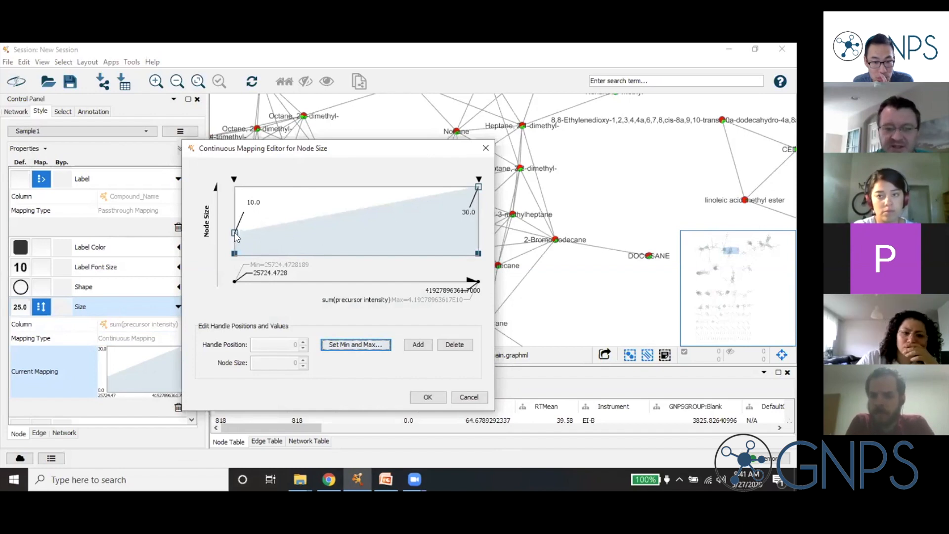
left_click_drag(236, 234, 227, 197)
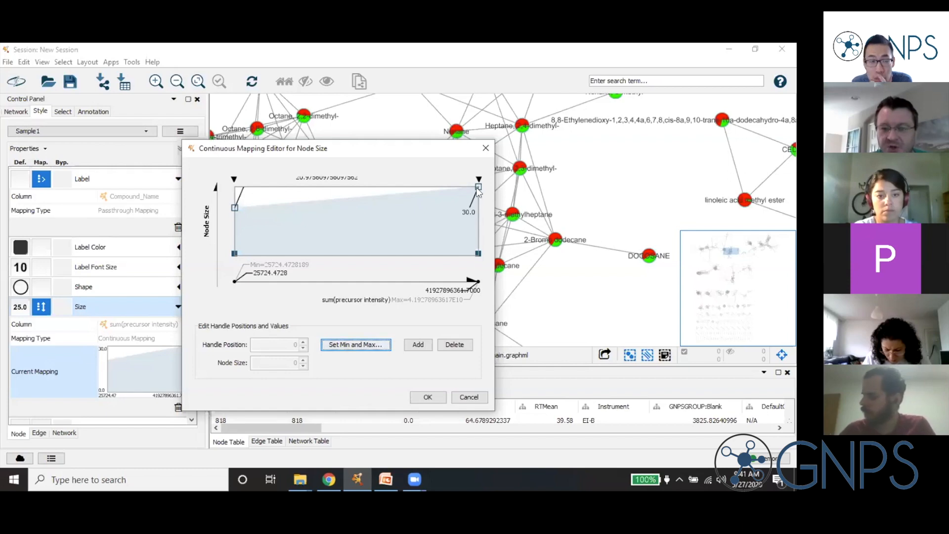
left_click_drag(478, 188, 475, 178)
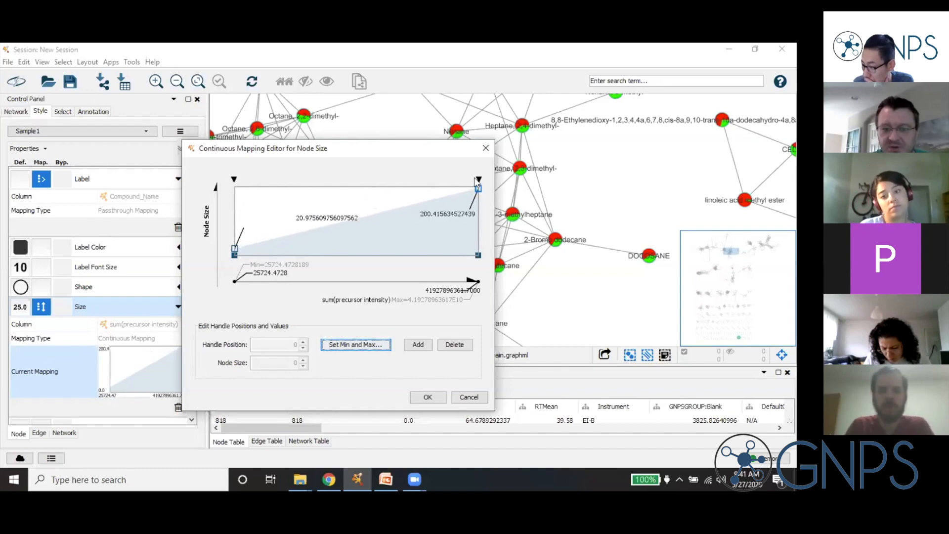
left_click_drag(476, 182, 474, 191)
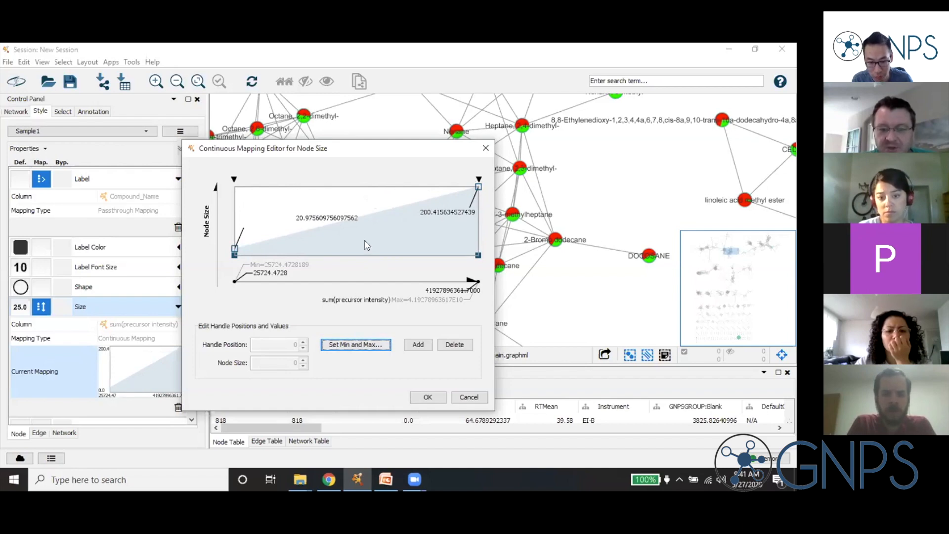
left_click(417, 345)
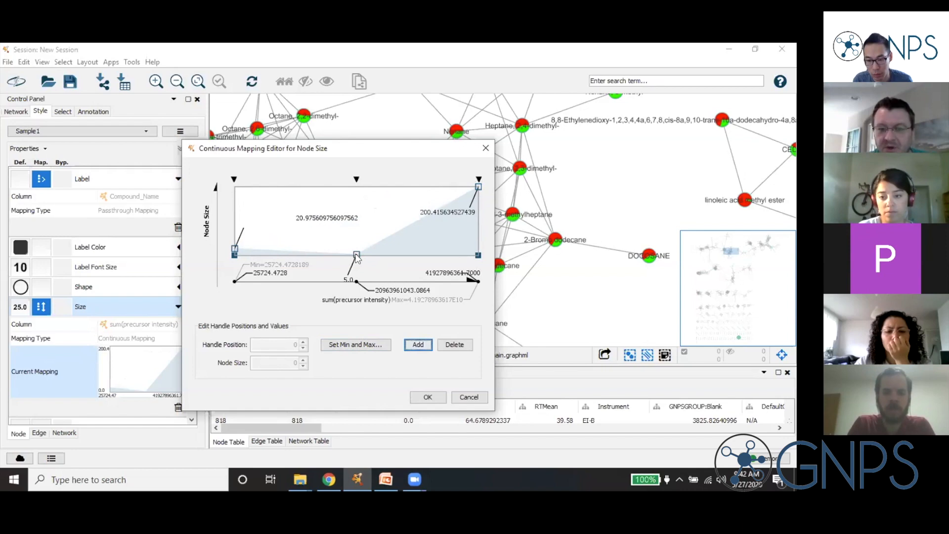
mouse_move(357, 257)
left_mouse_down()
mouse_move(348, 184)
mouse_move(415, 187)
mouse_move(415, 176)
mouse_move(419, 190)
mouse_move(416, 181)
left_mouse_up()
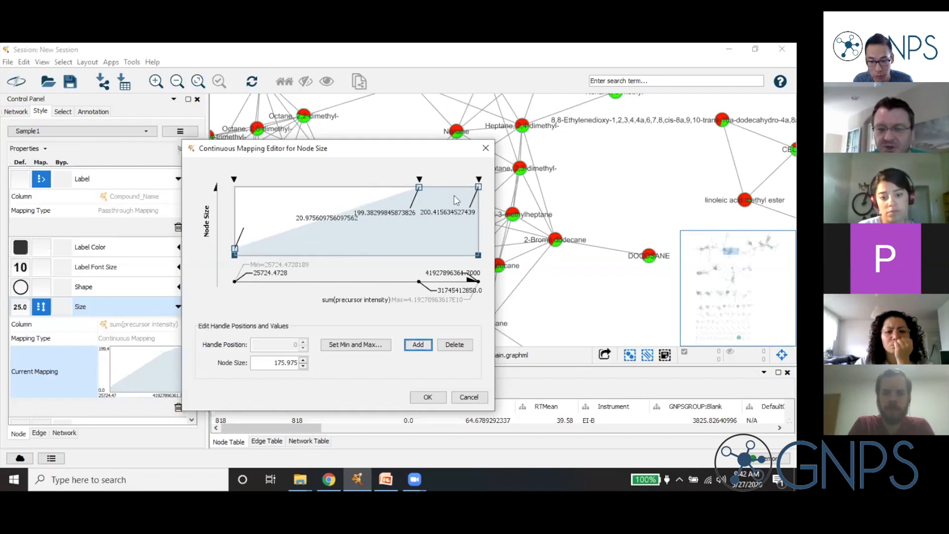
left_click_drag(416, 186, 415, 180)
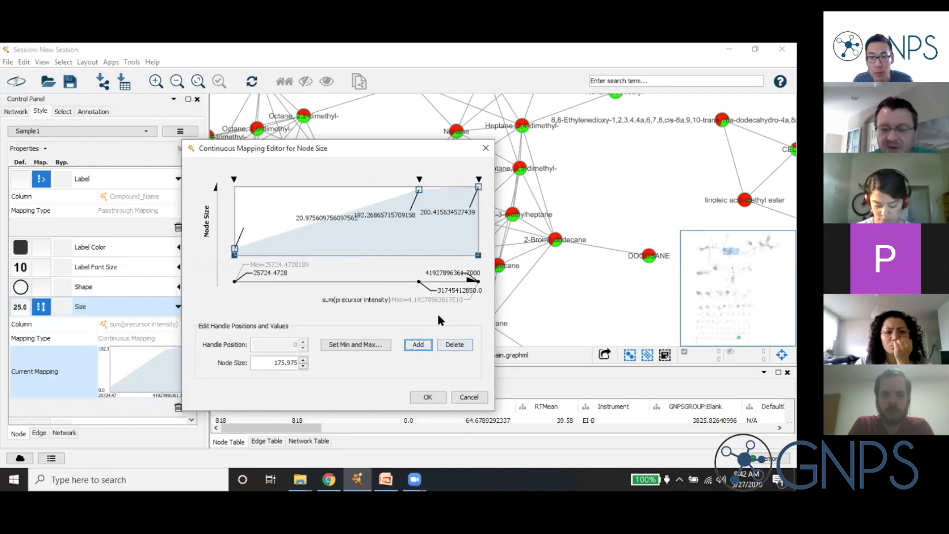
left_click(428, 398)
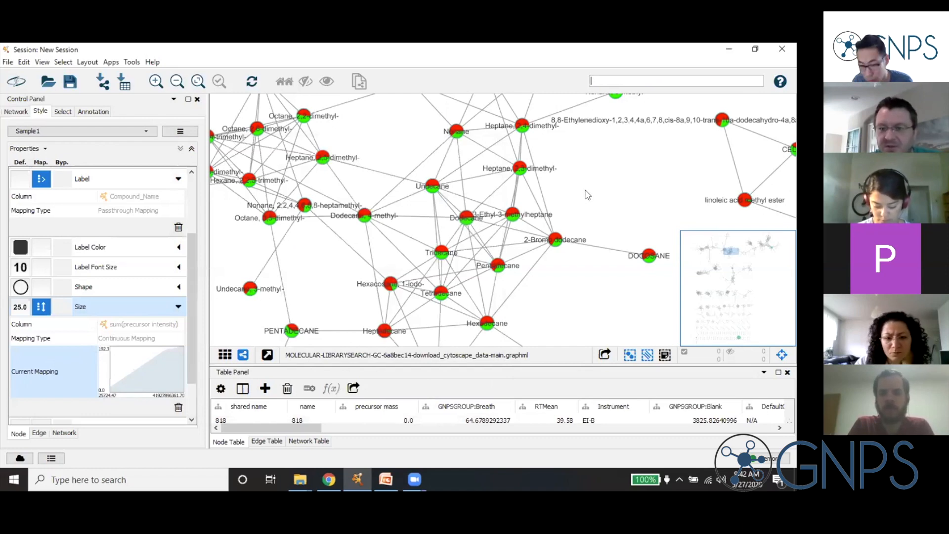
Examine the intensity-scaled node sizes across the network's uppermost clusters.
scroll(538, 206, "down", 3)
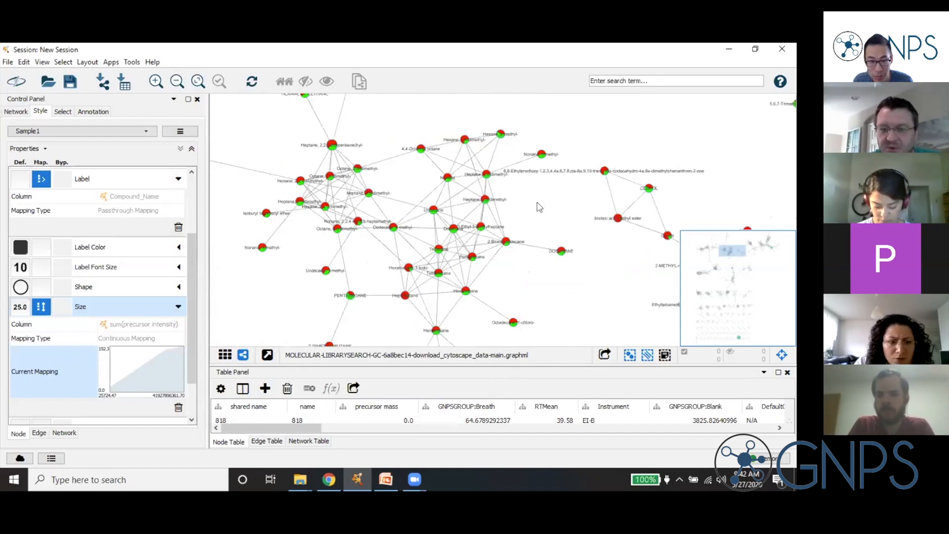
scroll(558, 240, "down", 3)
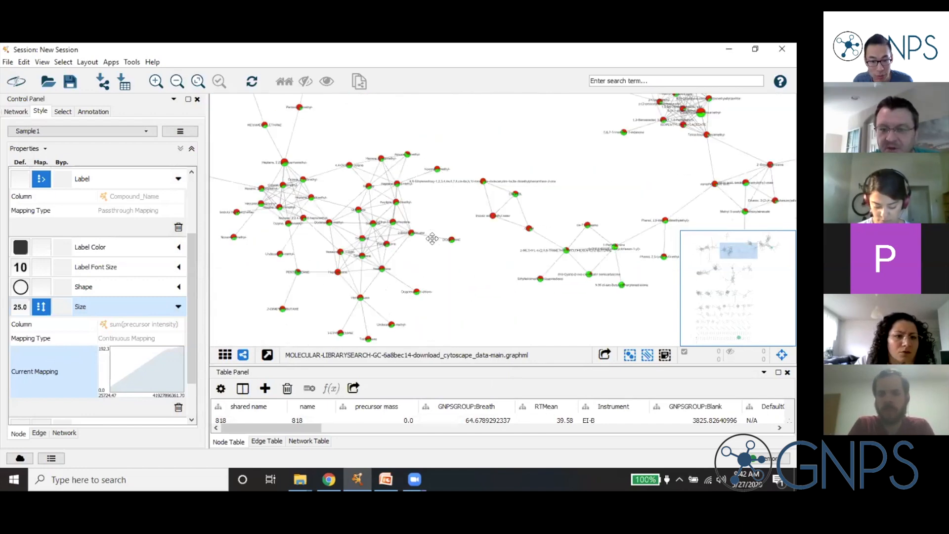
left_click_drag(563, 165, 356, 266)
left_click_drag(487, 198, 427, 208)
left_click_drag(492, 321, 475, 301)
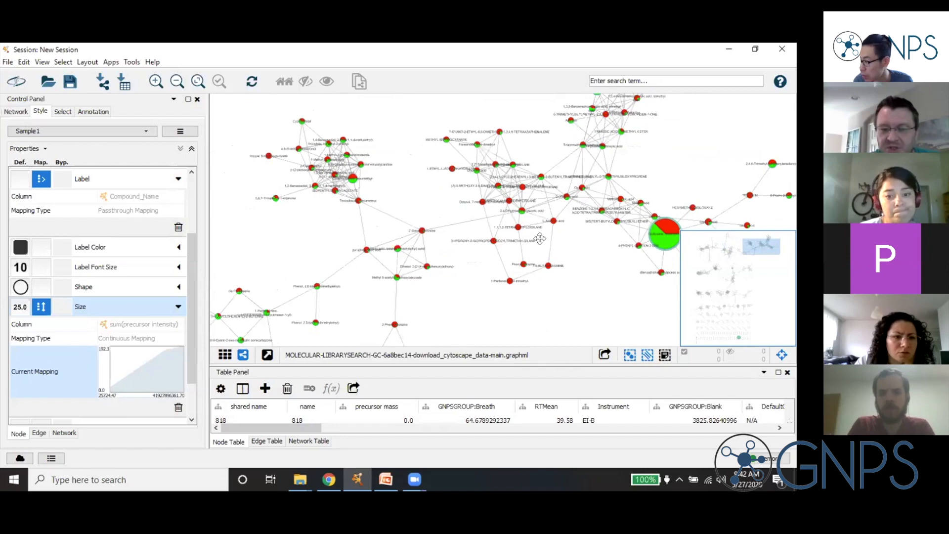
left_click_drag(560, 259, 561, 260)
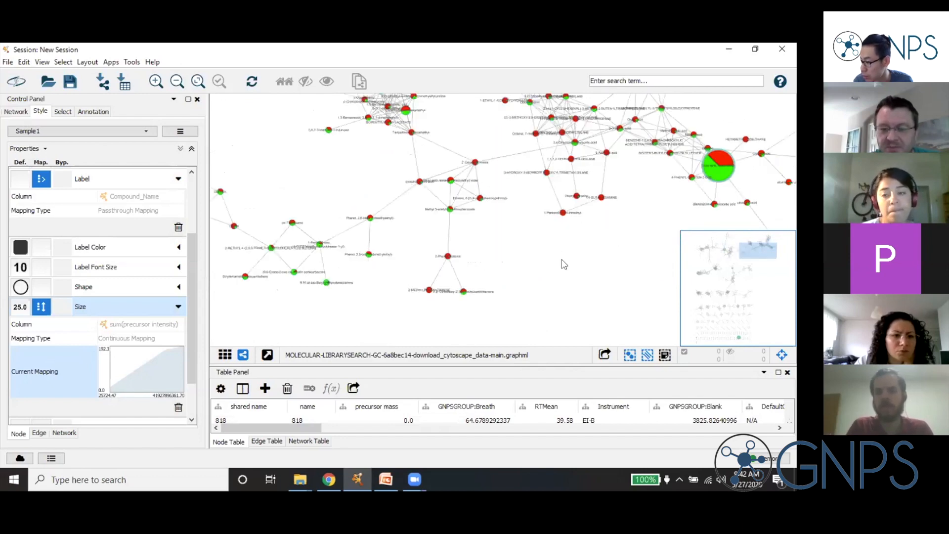
left_click_drag(448, 297, 458, 222)
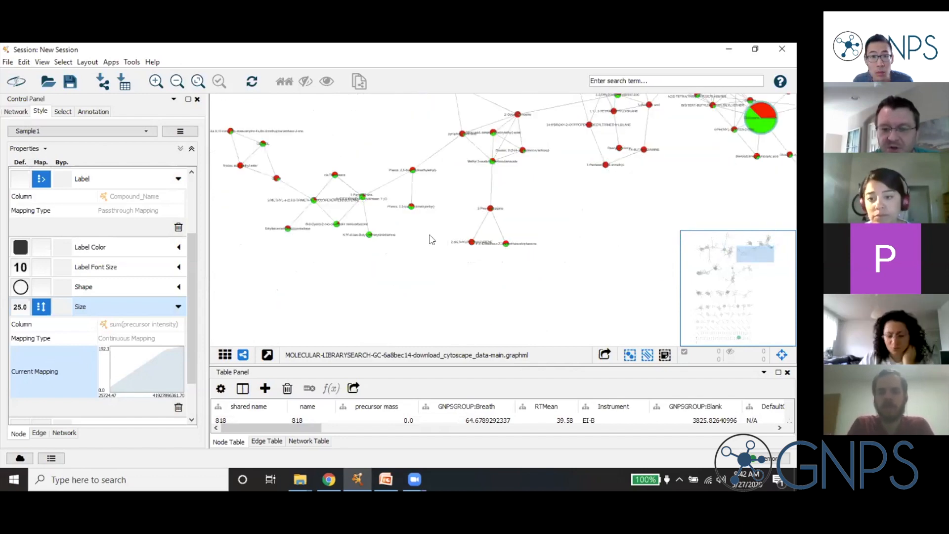
Find the enlarged node in the second row of clusters and inspect its compound label and pie chart.
scroll(414, 278, "down", 3)
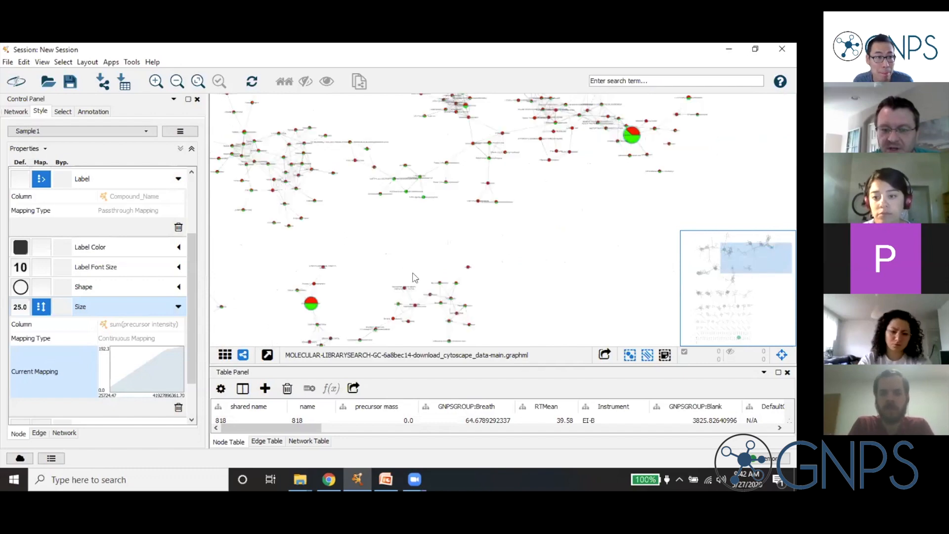
scroll(405, 267, "down", 3)
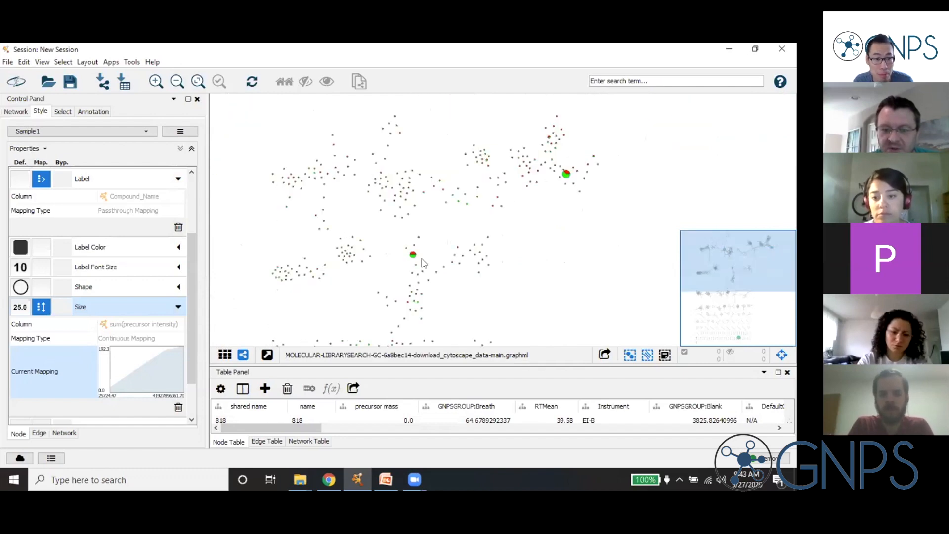
scroll(469, 217, "up", 2)
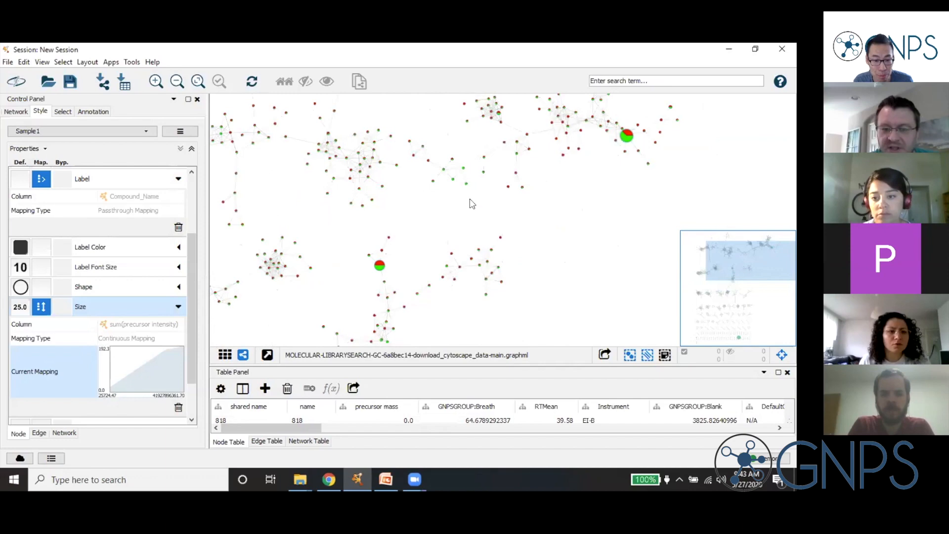
scroll(472, 203, "up", 2)
scroll(364, 265, "up", 3)
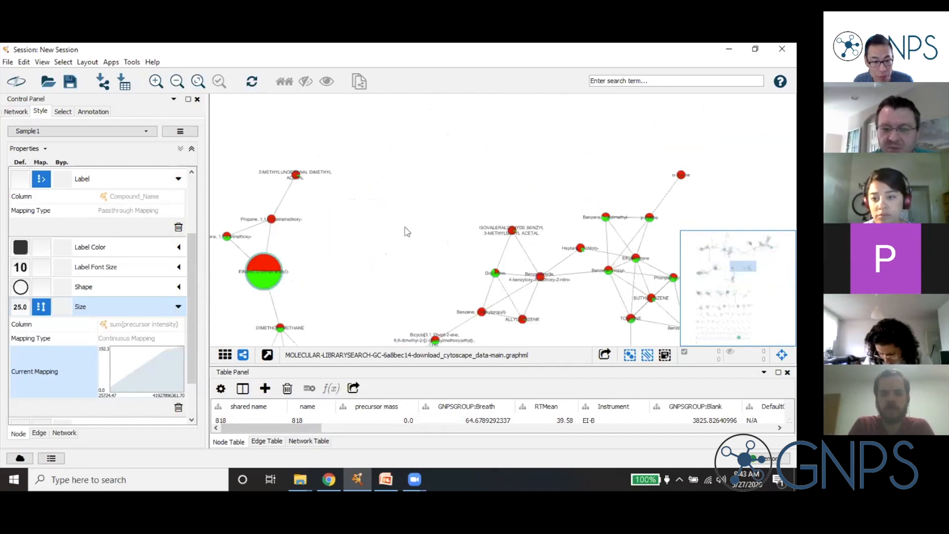
scroll(406, 231, "up", 2)
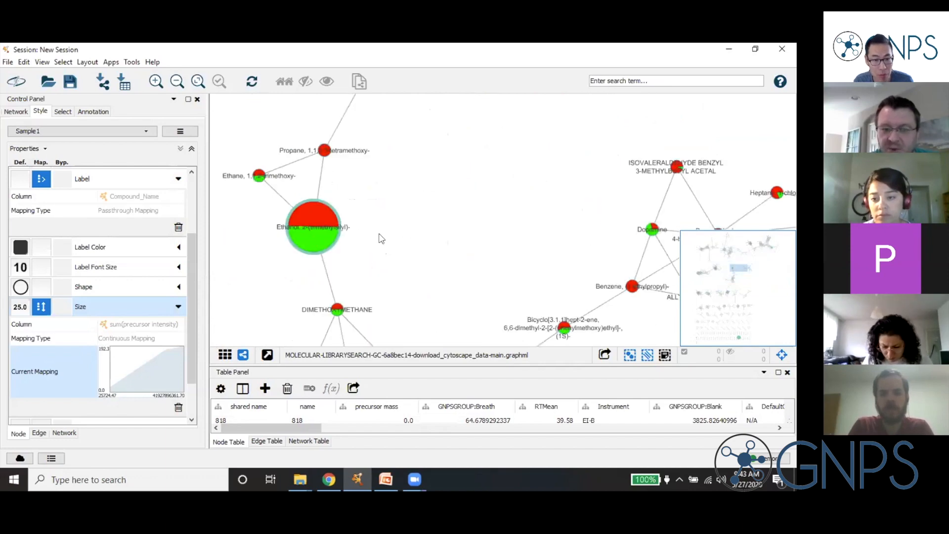
left_click_drag(343, 225, 381, 235)
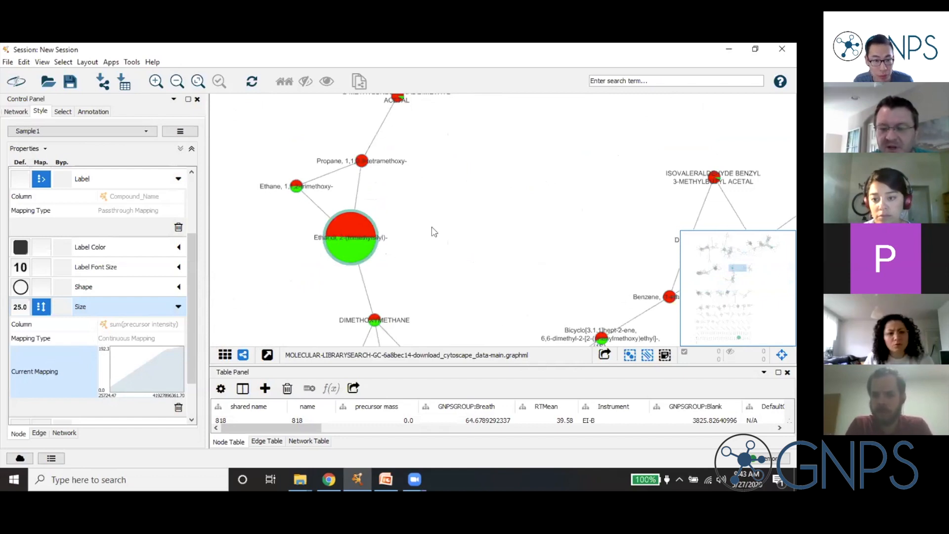
Inspect the compound label and group proportions of the largest node in the network's upper-right cluster.
scroll(445, 233, "down", 3)
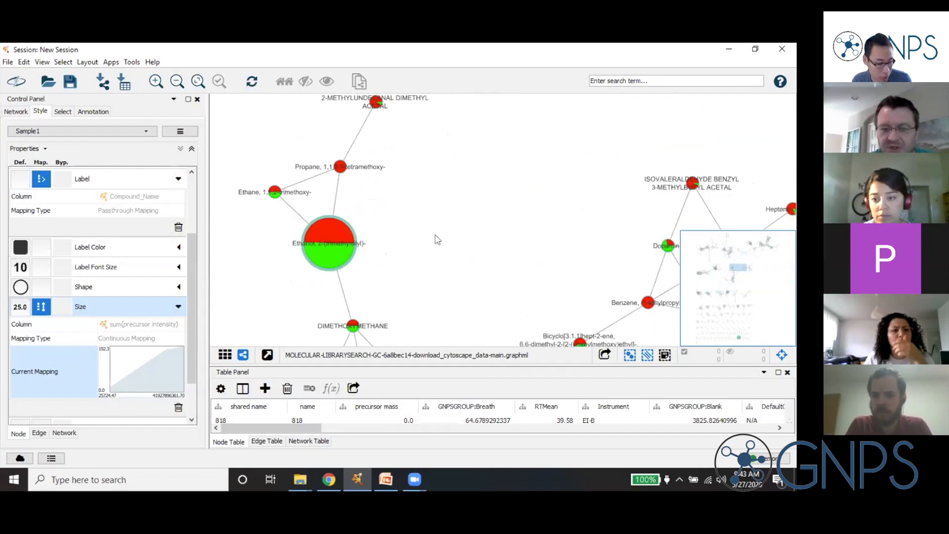
scroll(465, 230, "down", 3)
scroll(497, 210, "down", 3)
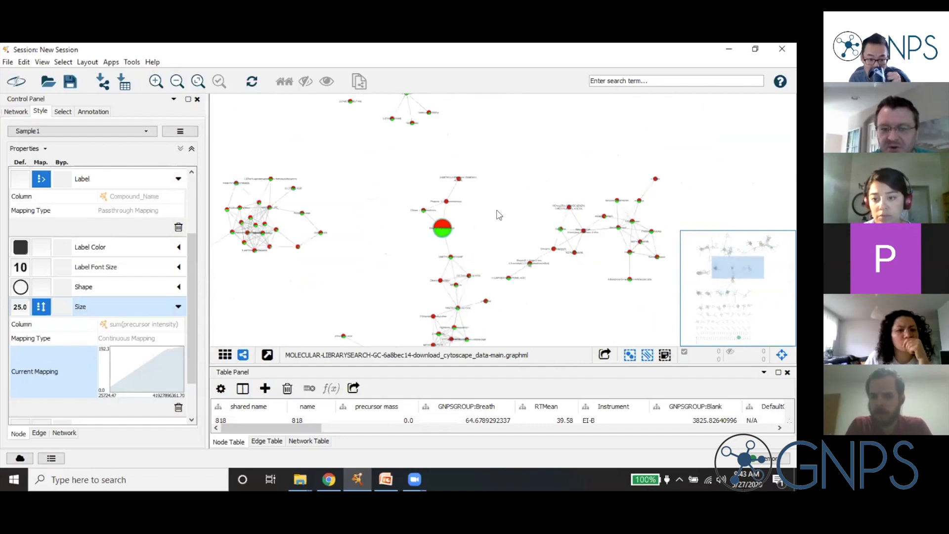
left_click_drag(496, 210, 456, 198)
scroll(458, 201, "down", 3)
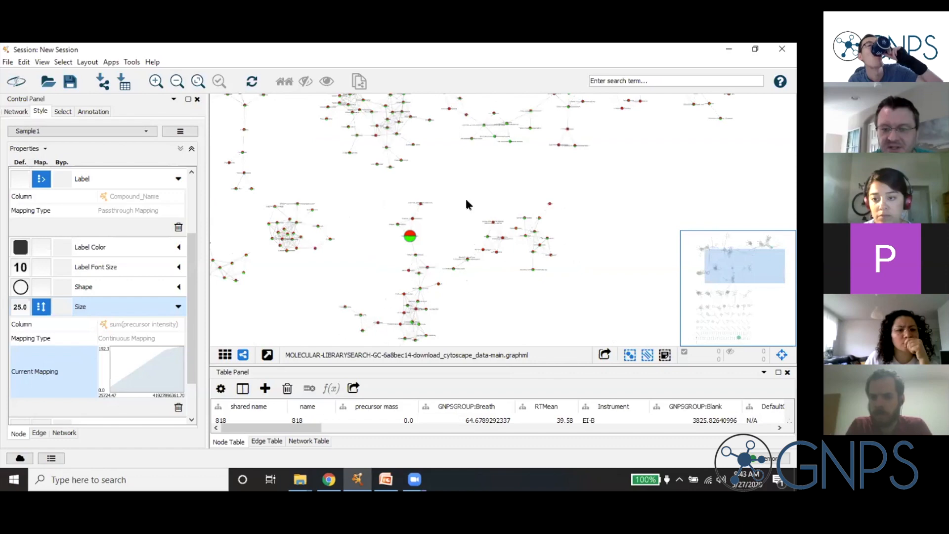
left_click_drag(556, 136, 481, 242)
scroll(481, 242, "up", 8)
scroll(491, 230, "up", 6)
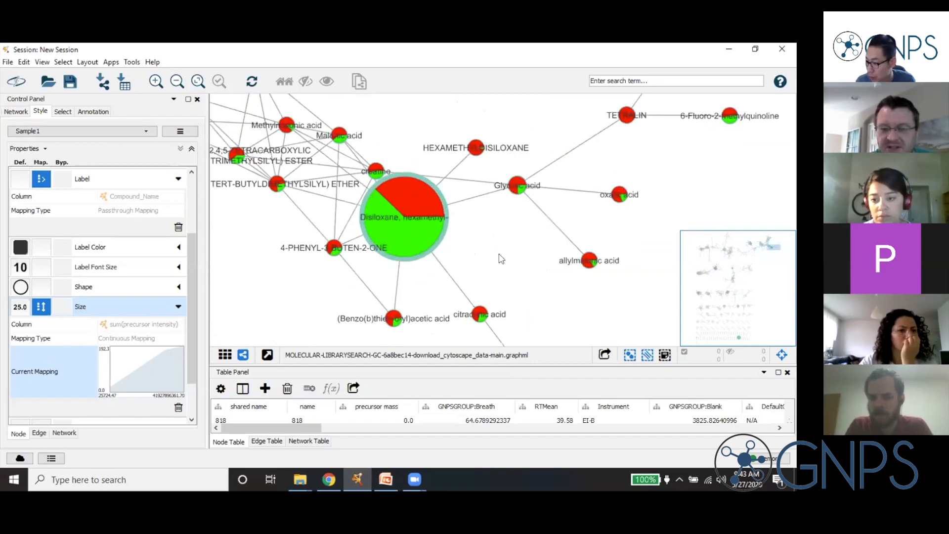
Inspect the enlarged node among the two-node pairs at the bottom of the network.
scroll(501, 258, "down", 4)
scroll(499, 257, "down", 8)
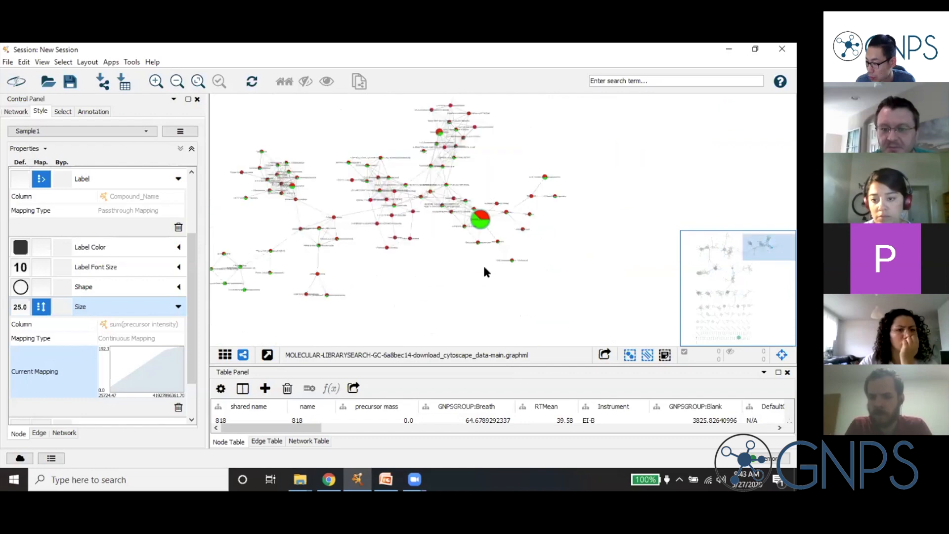
left_click_drag(475, 293, 472, 157)
left_click_drag(466, 302, 507, 194)
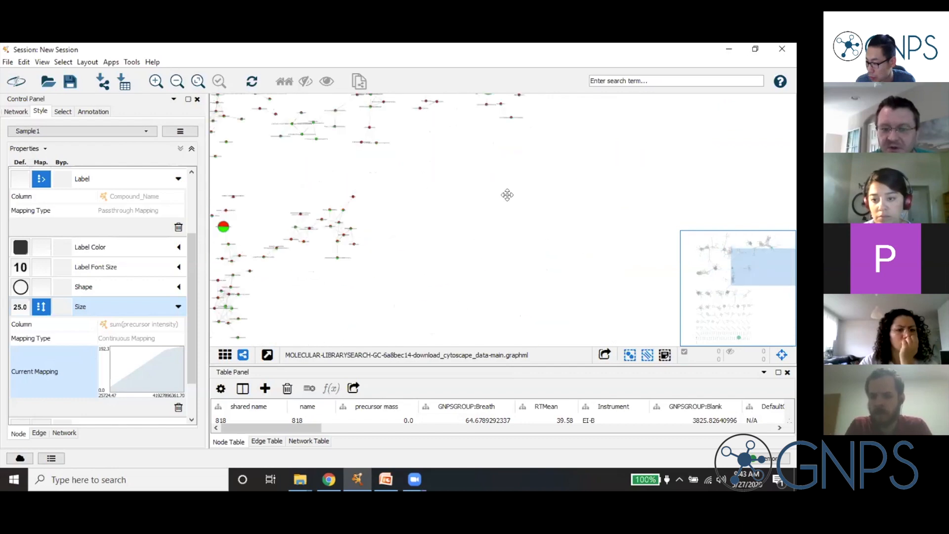
left_click_drag(501, 278, 540, 186)
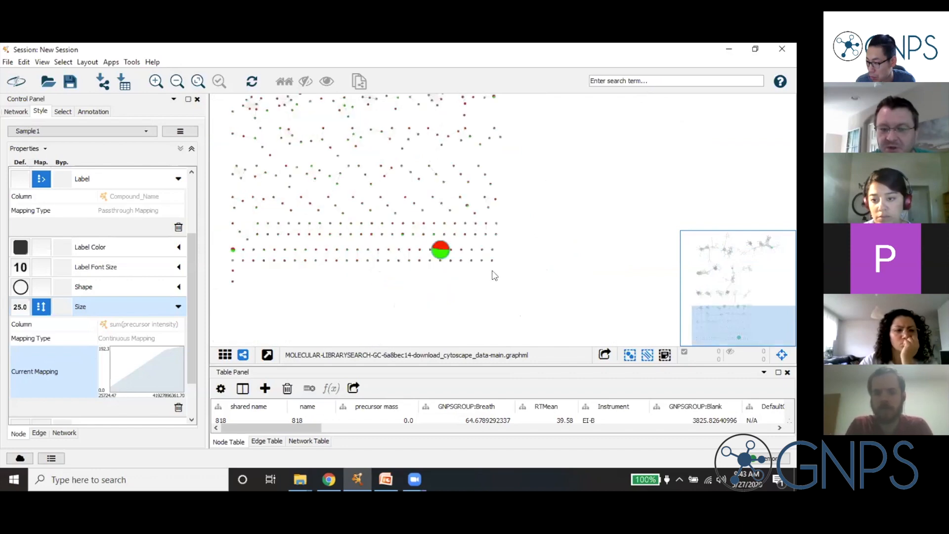
scroll(458, 294, "up", 2)
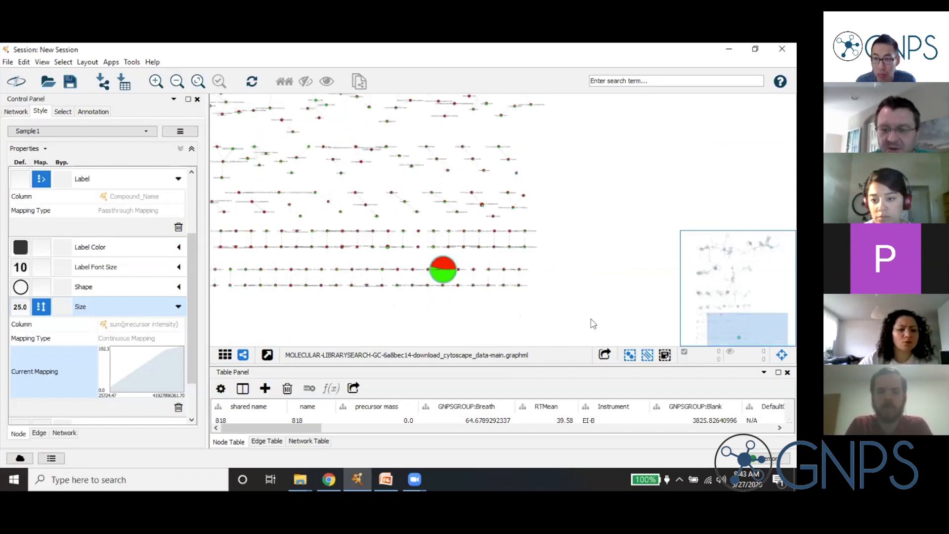
scroll(593, 324, "up", 3)
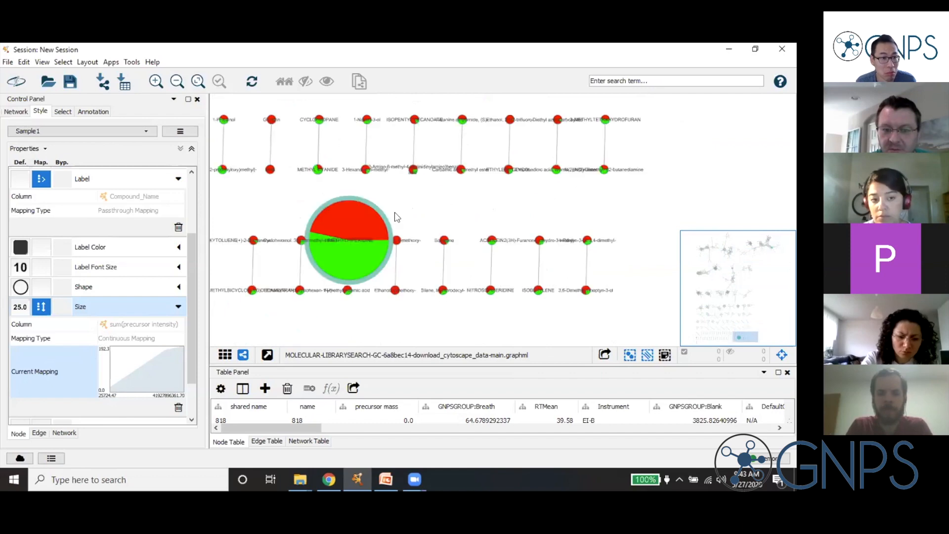
scroll(361, 249, "up", 3)
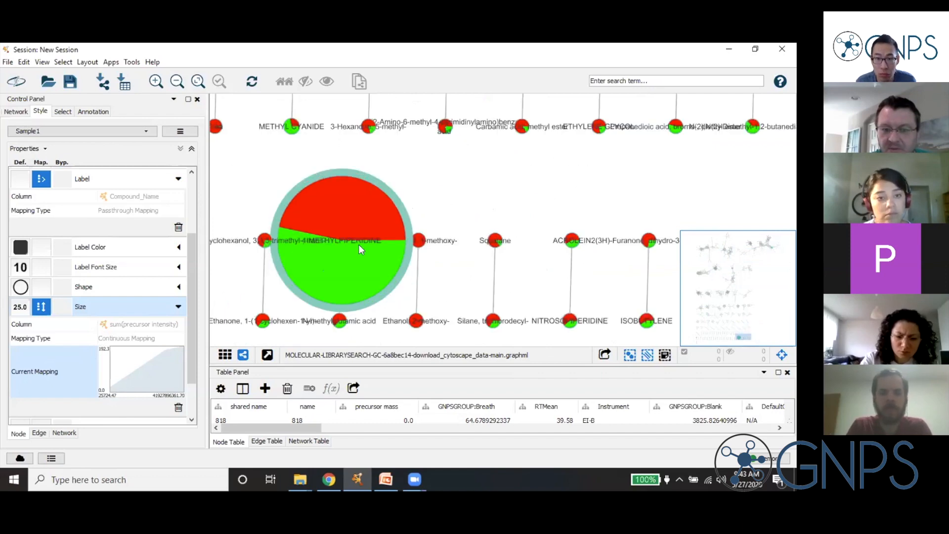
Move the large 4-METHYLPIPERIDINE node up, clear of the overlapping labels in its row.
left_click_drag(358, 245, 366, 165)
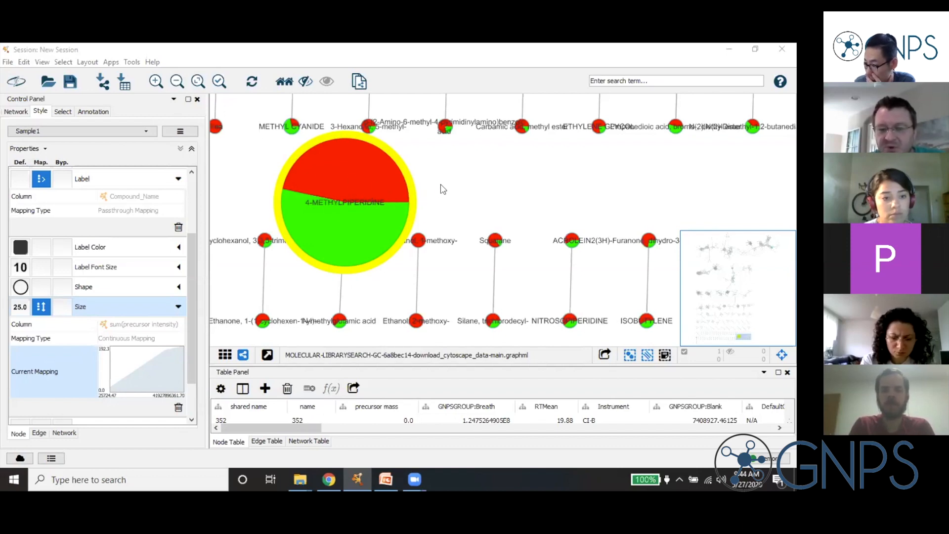
left_click_drag(443, 189, 442, 197)
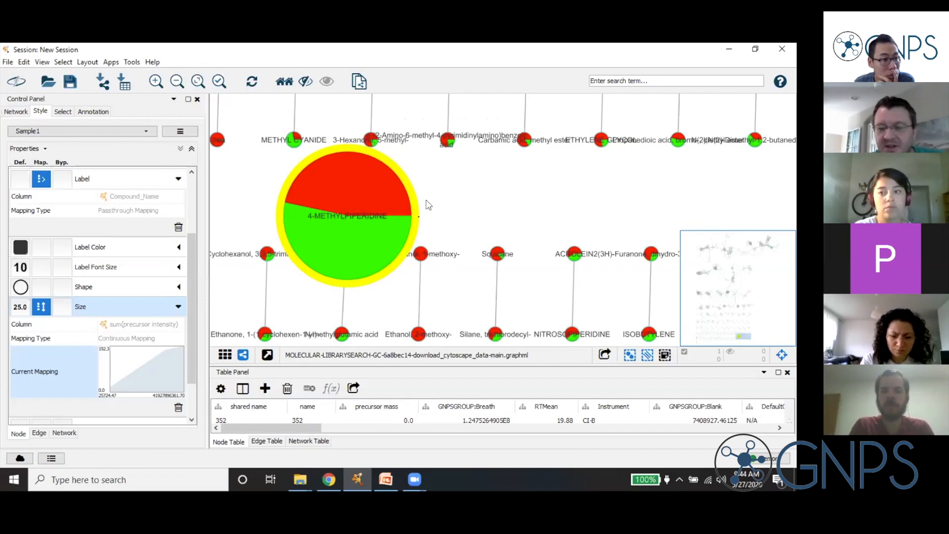
left_click_drag(440, 205, 447, 205)
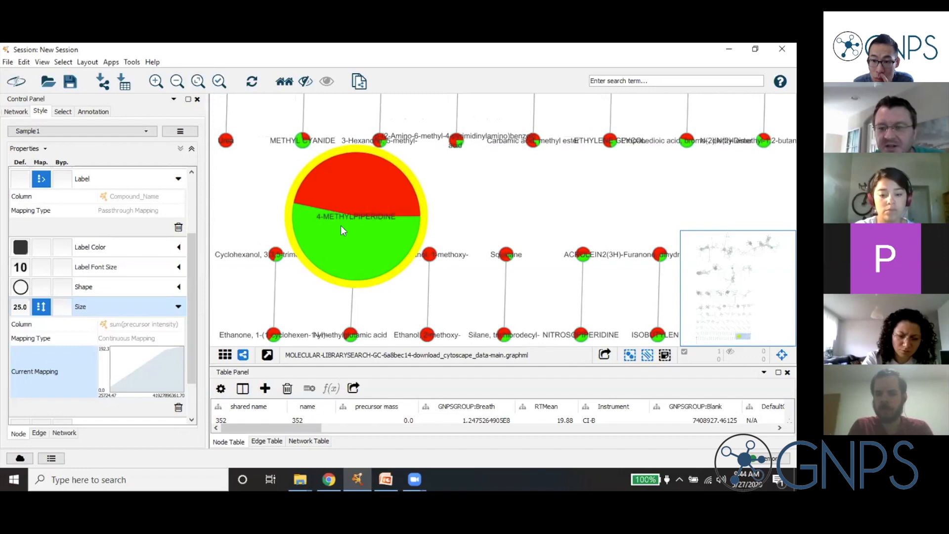
left_click_drag(452, 200, 467, 201)
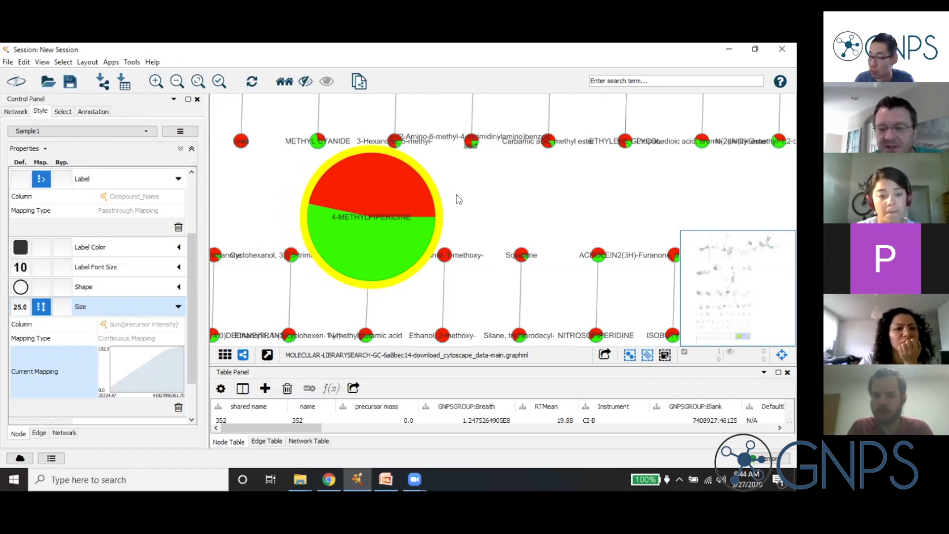
left_click_drag(459, 199, 463, 192)
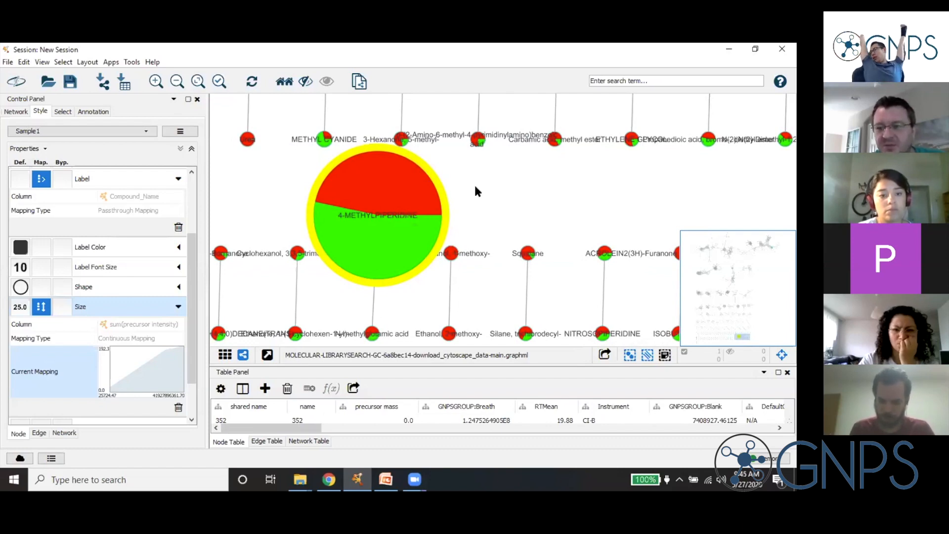
Survey the network from the large 4-METHYLPIPERIDINE node through the rows of small clusters up to the second-row cluster with the enlarged node.
left_click_drag(474, 183, 471, 188)
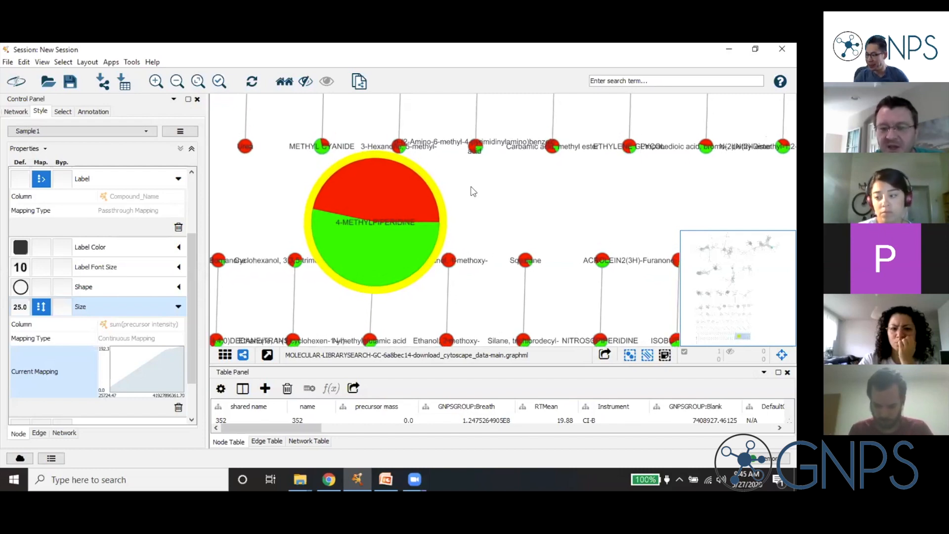
scroll(472, 191, "down", 1)
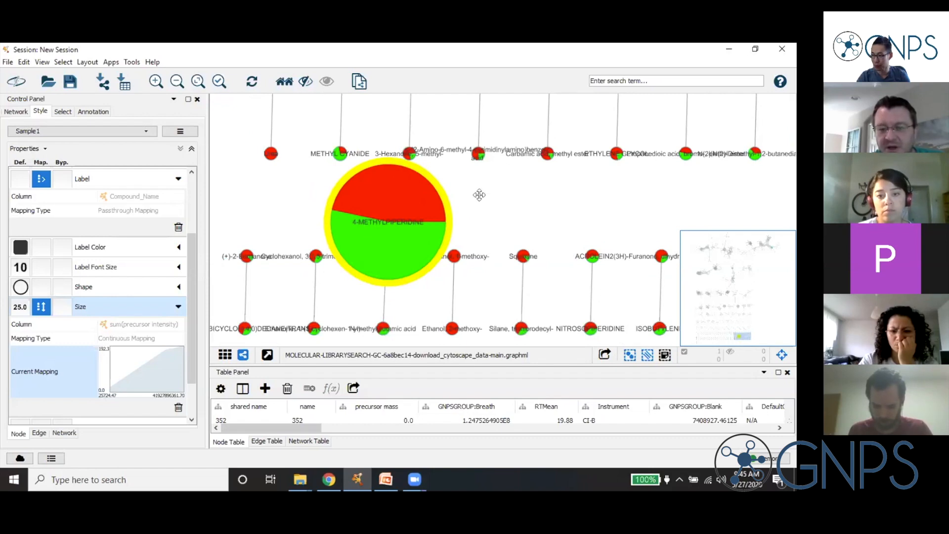
left_click_drag(478, 197, 477, 214)
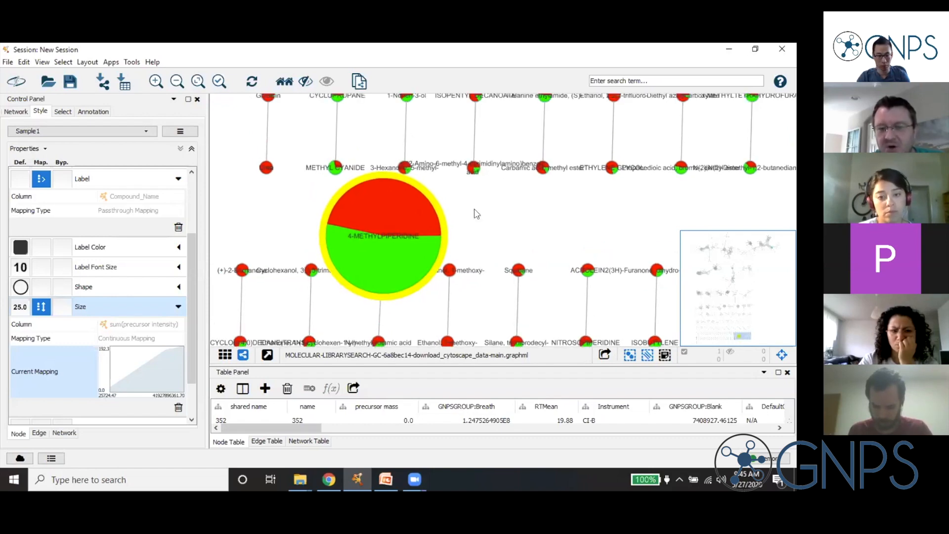
scroll(476, 213, "down", 5)
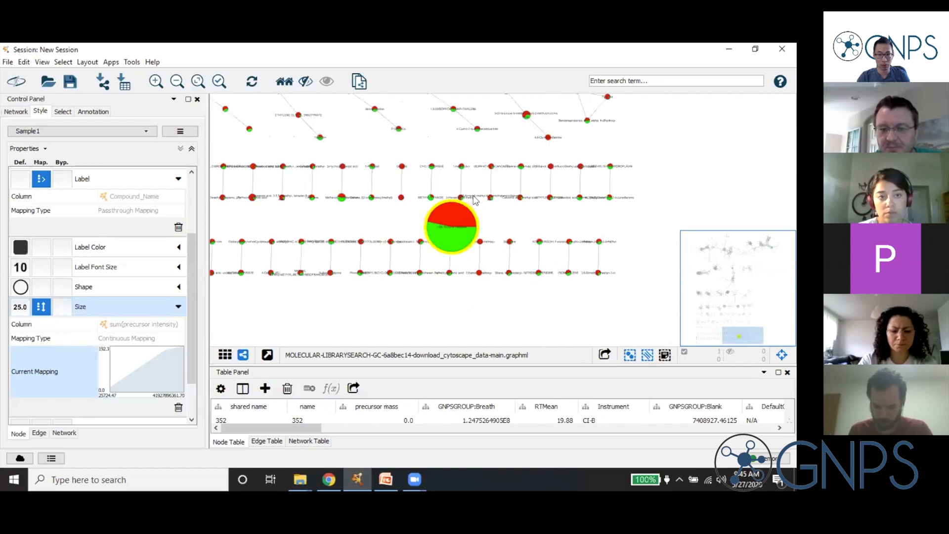
left_click_drag(461, 255, 464, 275)
left_click_drag(405, 198, 454, 271)
scroll(455, 275, "down", 4)
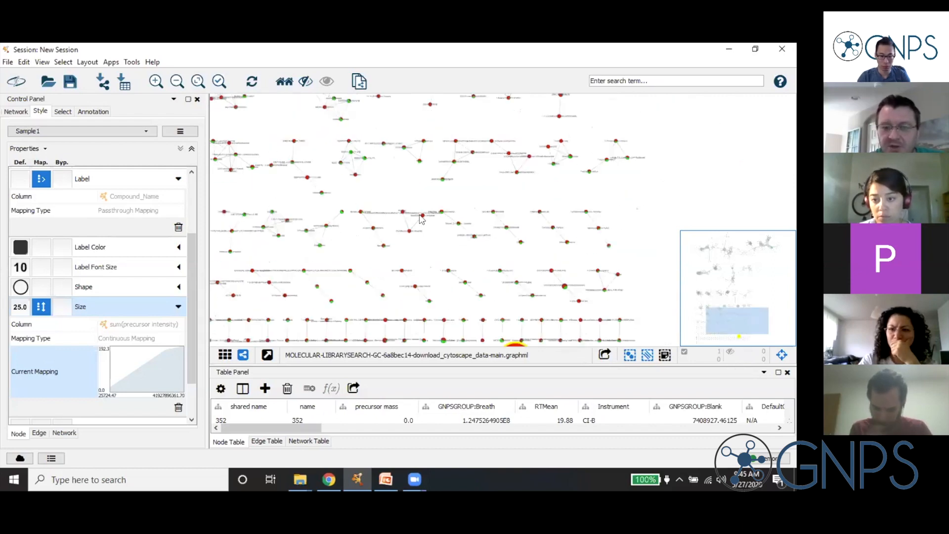
left_click_drag(410, 219, 440, 246)
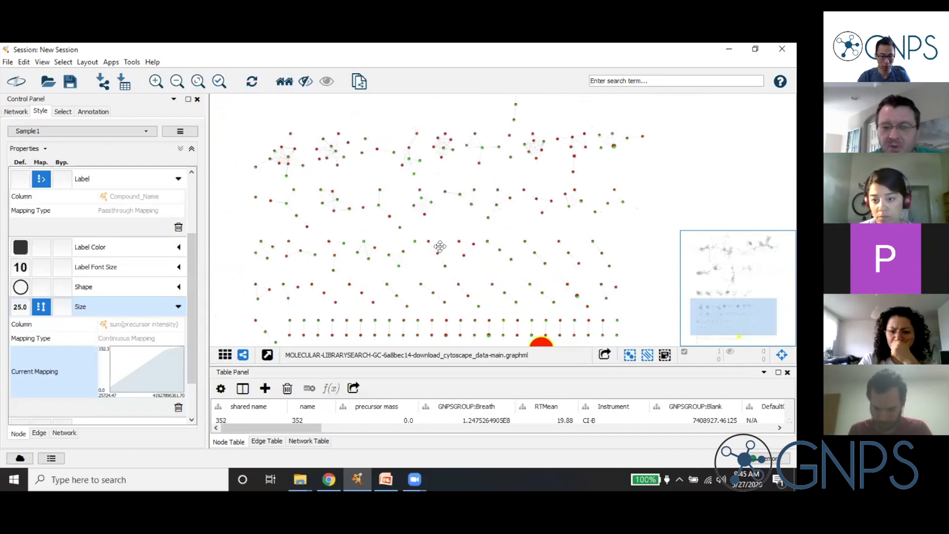
left_click_drag(445, 179, 381, 268)
left_click_drag(371, 164, 365, 230)
left_click_drag(404, 182, 349, 241)
scroll(381, 239, "up", 10)
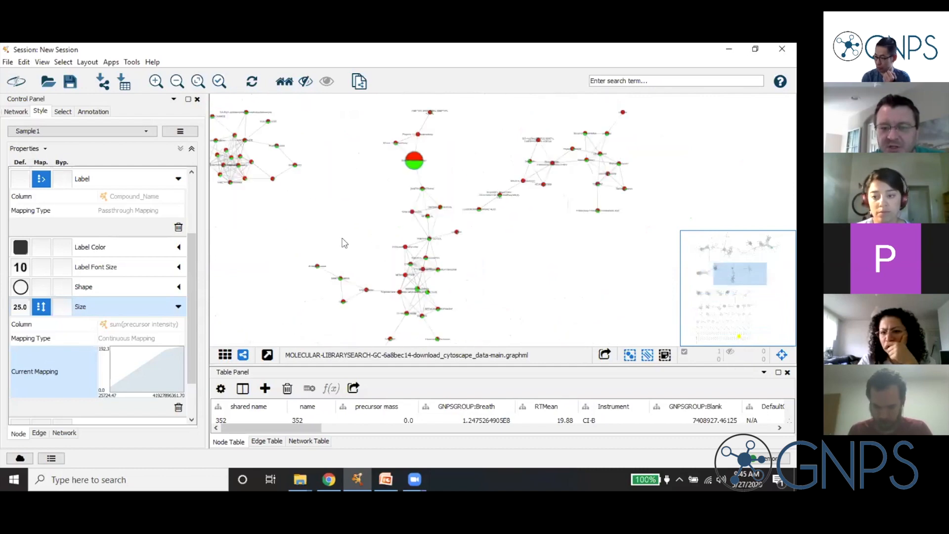
Turn on graphics details for the network view so that labels and pie charts are drawn at every zoom level.
left_click(42, 62)
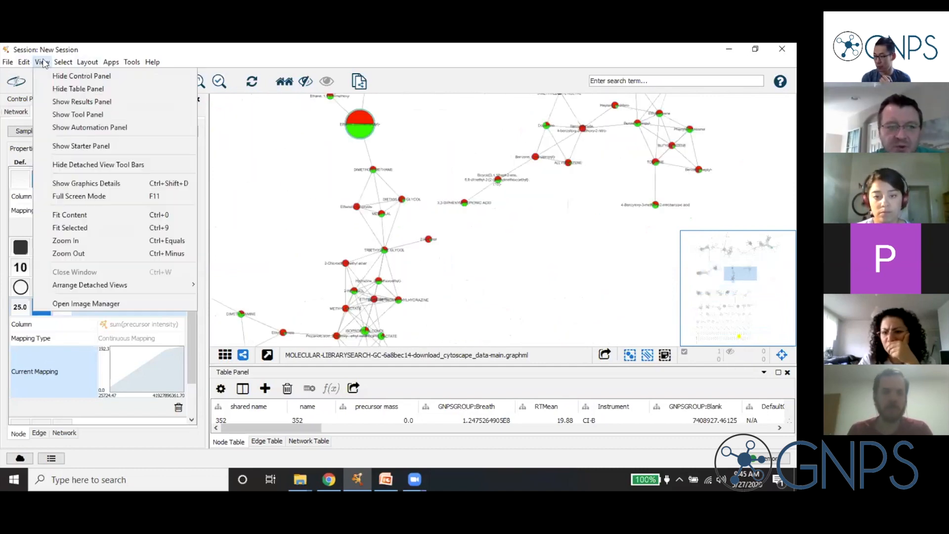
left_click(77, 182)
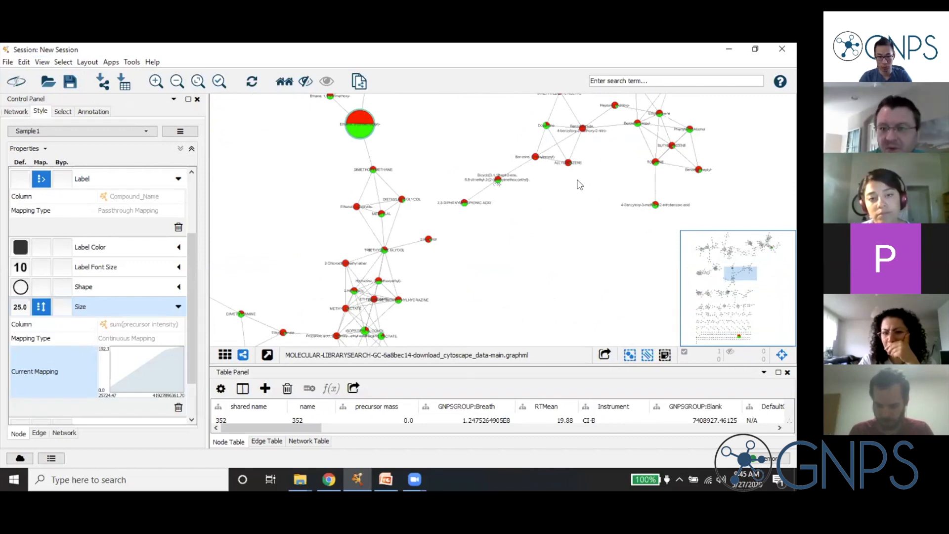
left_click_drag(498, 228, 535, 288)
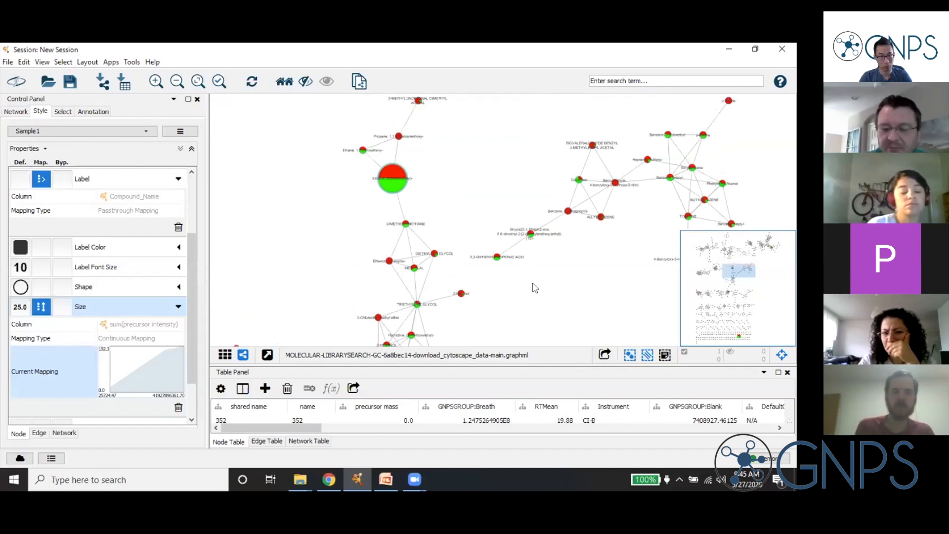
left_click_drag(497, 187, 477, 214)
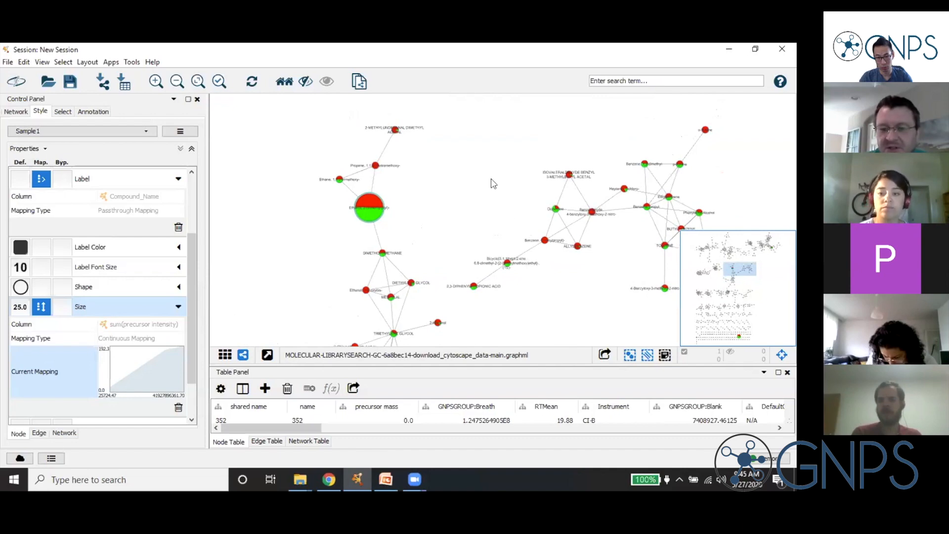
left_click_drag(496, 176, 483, 193)
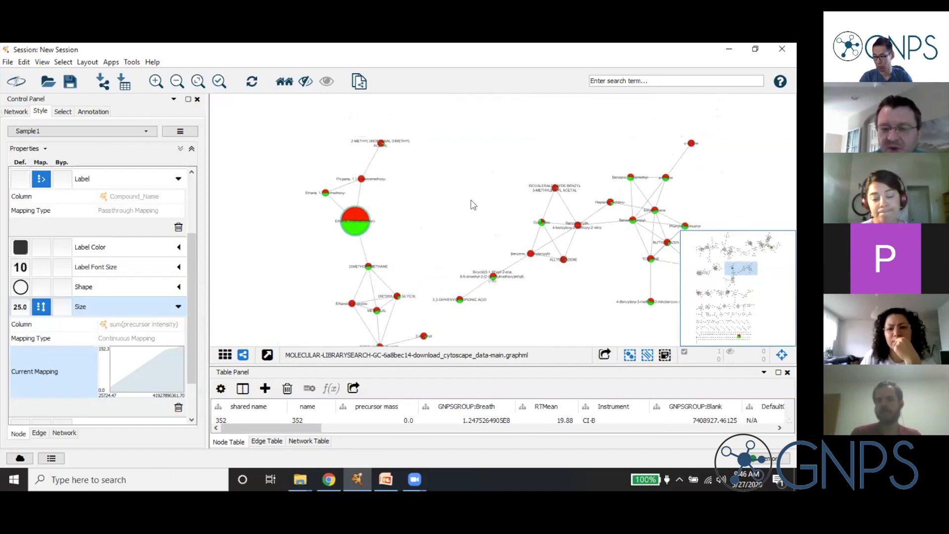
left_click_drag(467, 203, 463, 214)
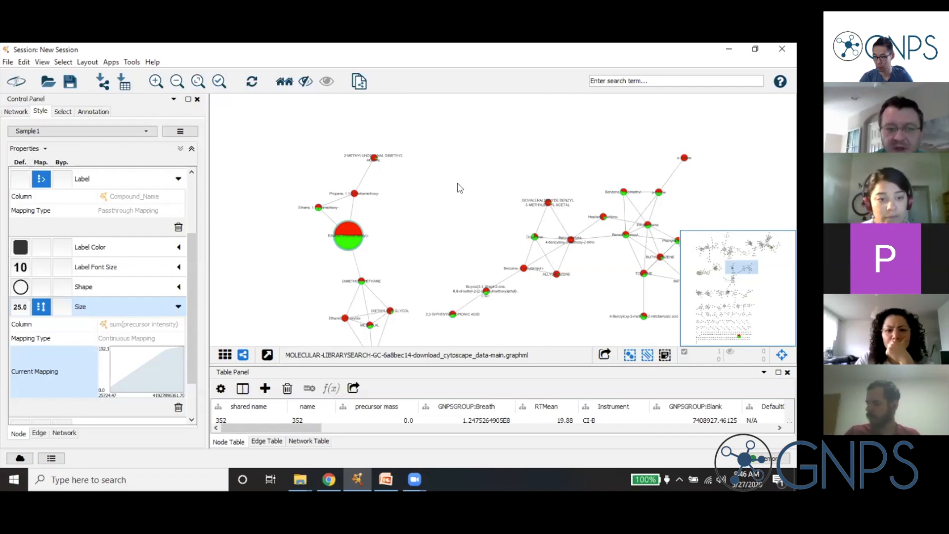
Examine the zoomed-out network with graphics details on, comparing the enlarged nodes in the upper clusters and the bottom pairs.
left_click(43, 62)
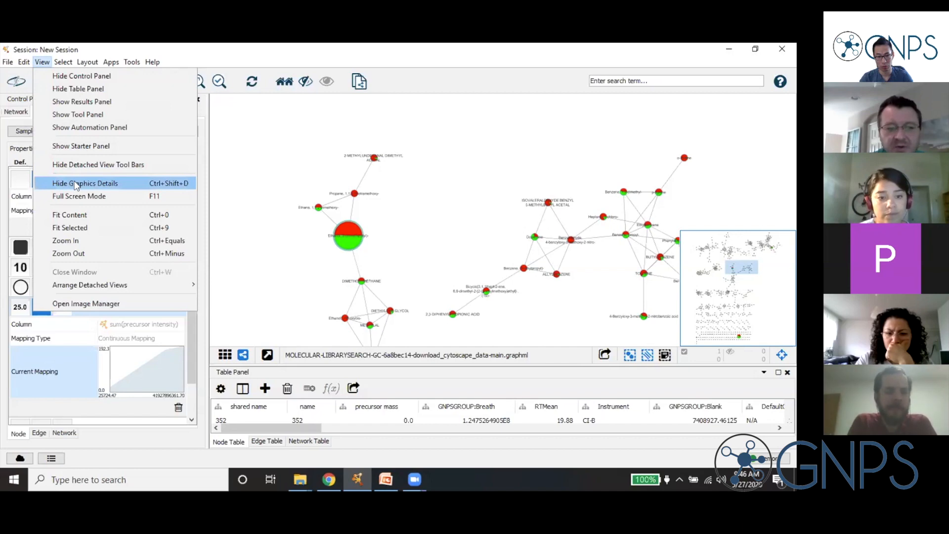
left_click(264, 243)
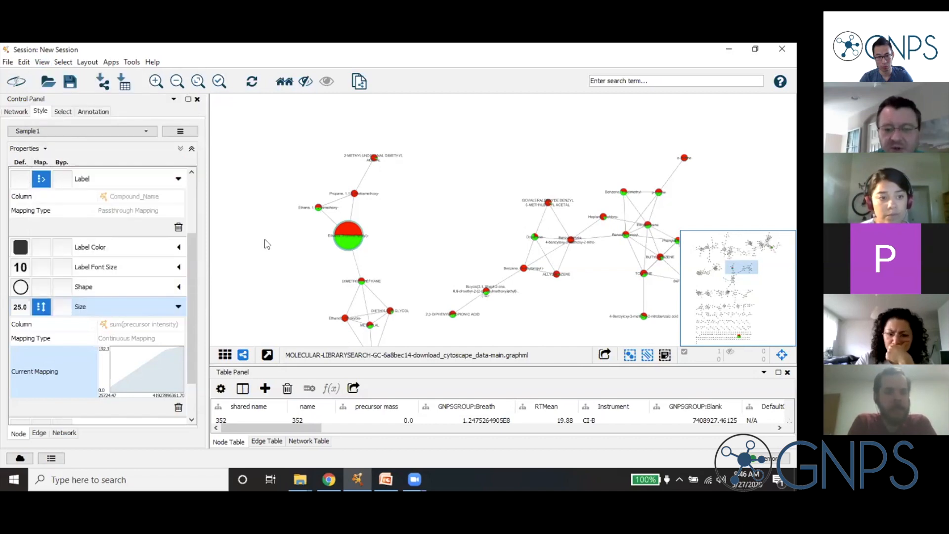
scroll(265, 240, "down", 4)
scroll(267, 244, "down", 3)
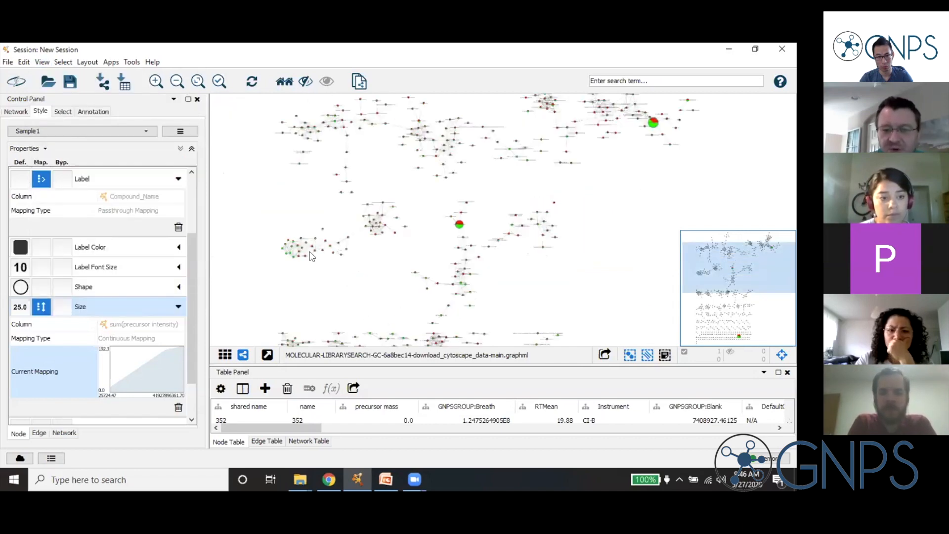
scroll(312, 256, "down", 3)
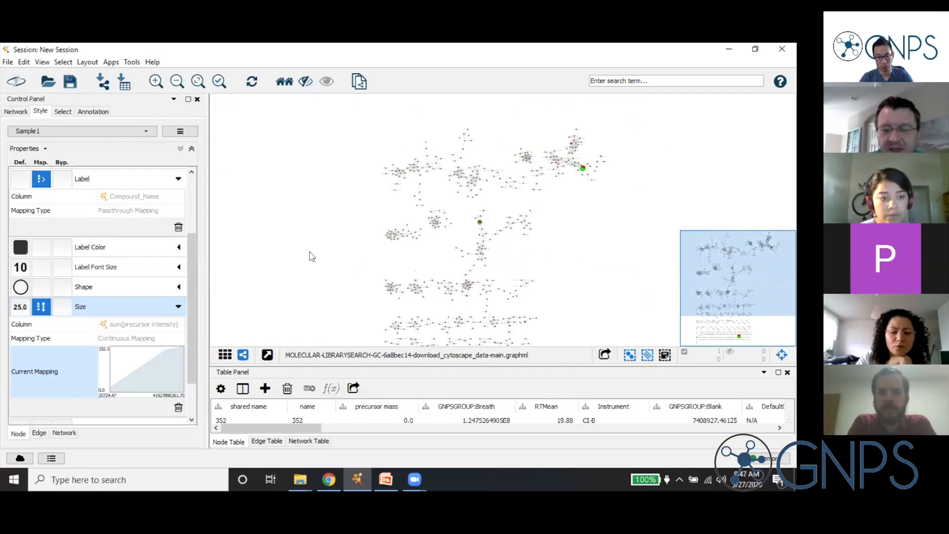
left_click_drag(570, 306, 577, 230)
left_click_drag(573, 298, 566, 255)
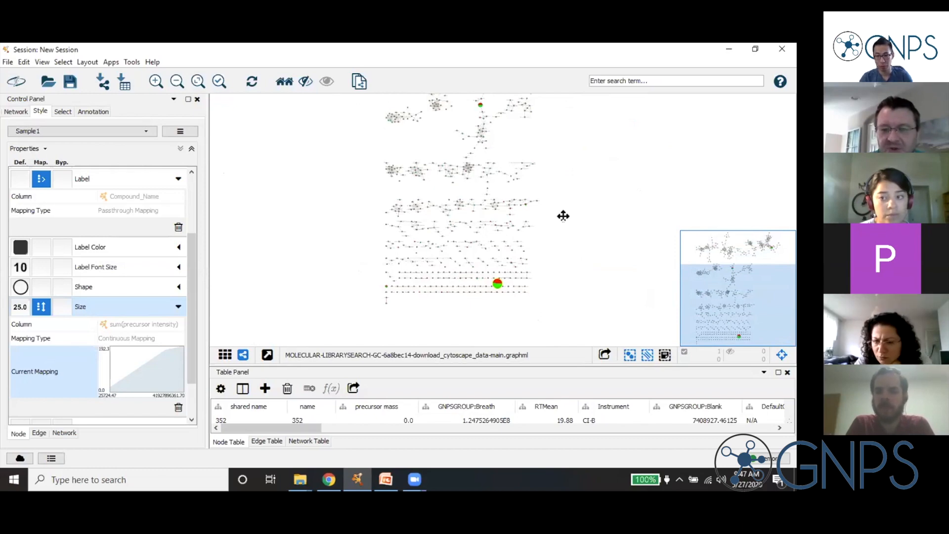
left_click_drag(564, 251, 555, 292)
left_click_drag(570, 248, 522, 245)
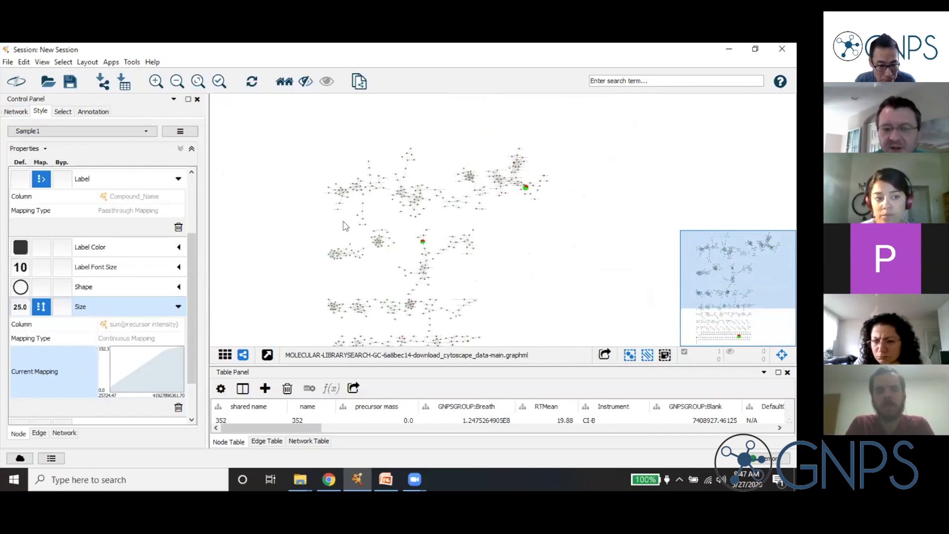
left_click_drag(296, 222, 314, 223)
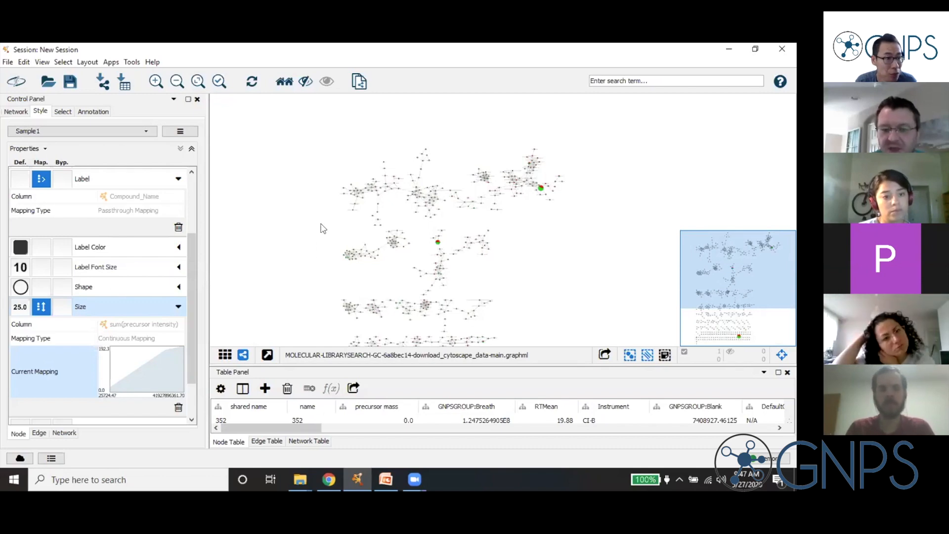
Switch to Chrome and find the GNPS GC-MS use video links in the ZOOM-Workshop_GC-MS_on_GNPS document.
left_click(327, 480)
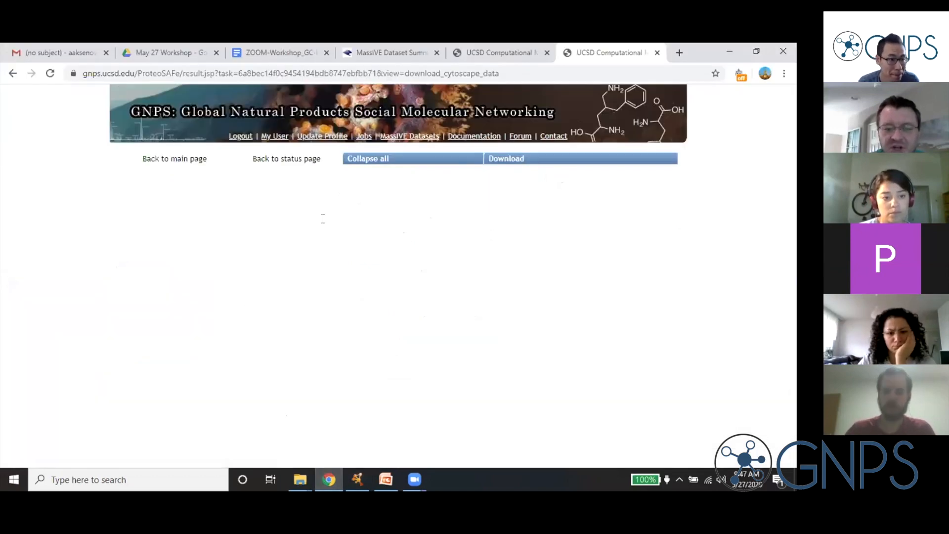
scroll(349, 237, "down", 5)
scroll(347, 247, "down", 2)
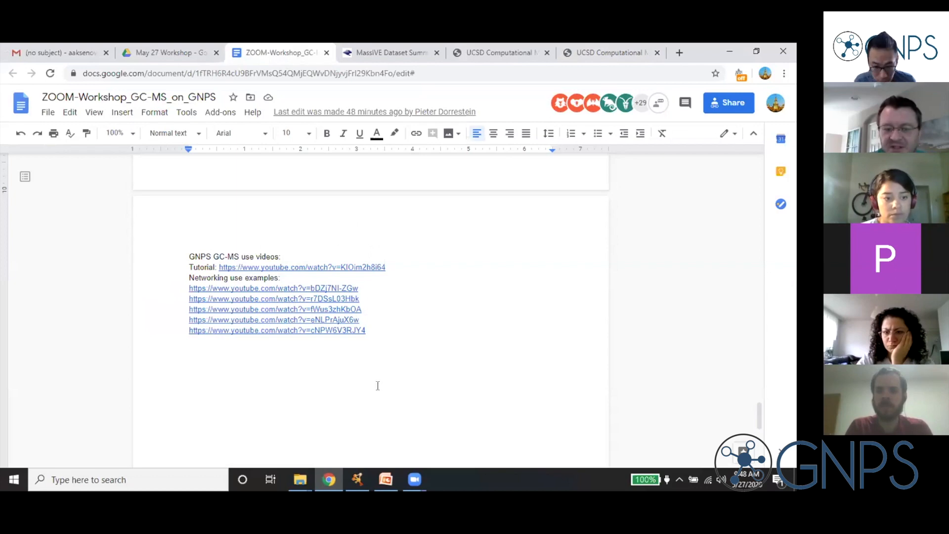
Return to Cytoscape and inspect the compound labels and pie charts of the hexane and heptane cluster in the network's top row.
mouse_move(357, 480)
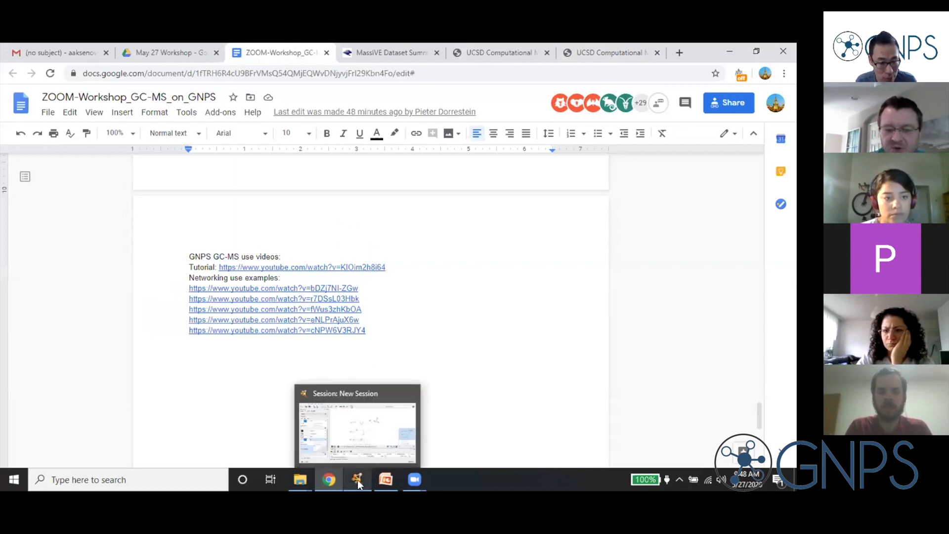
left_click(352, 441)
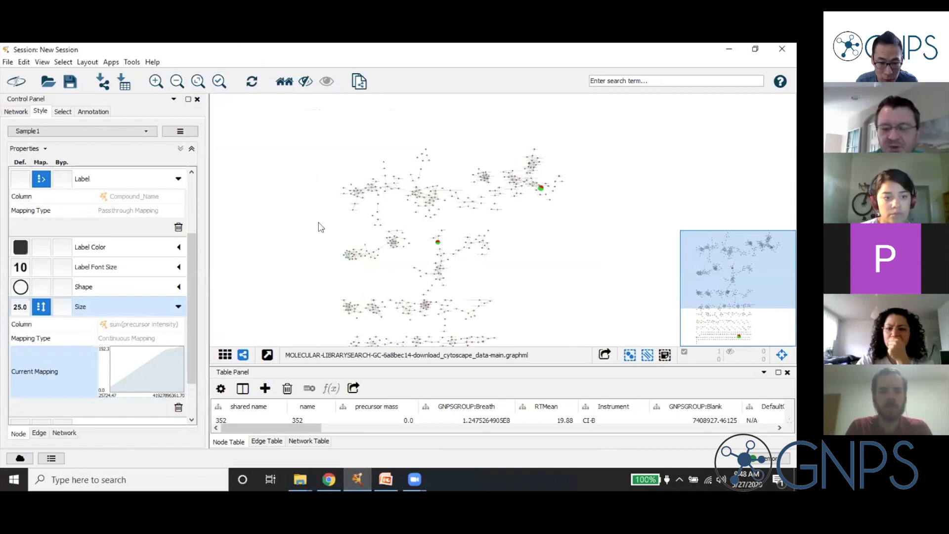
left_click_drag(334, 228, 329, 237)
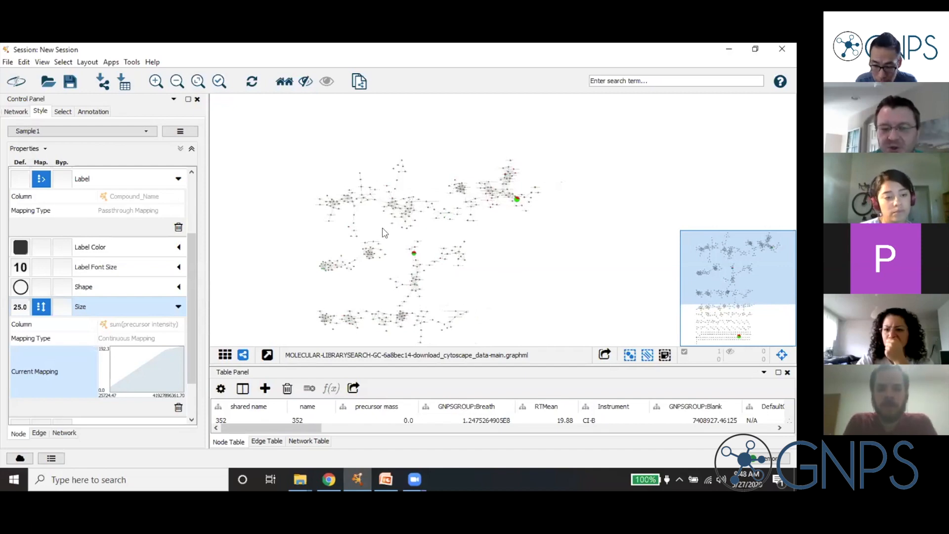
scroll(385, 233, "up", 1)
scroll(385, 237, "up", 2)
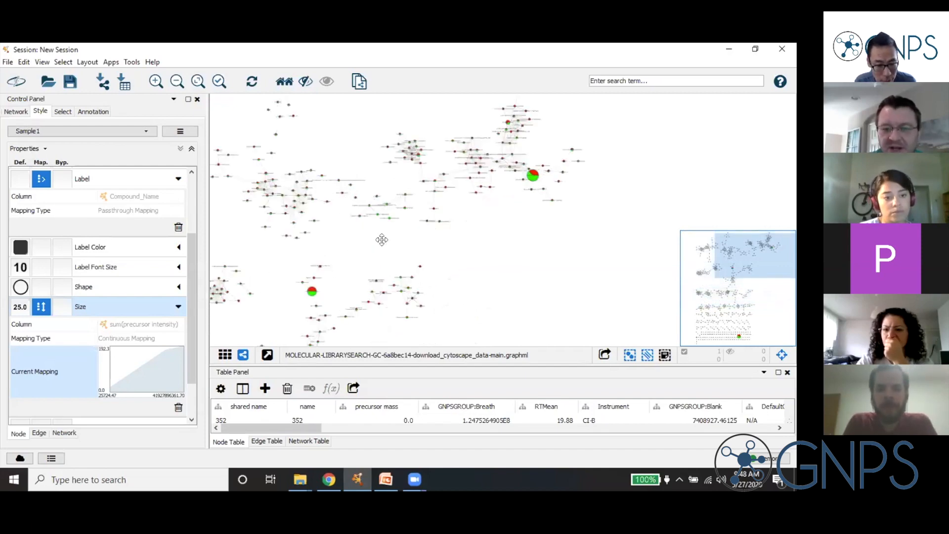
left_click_drag(444, 246, 477, 249)
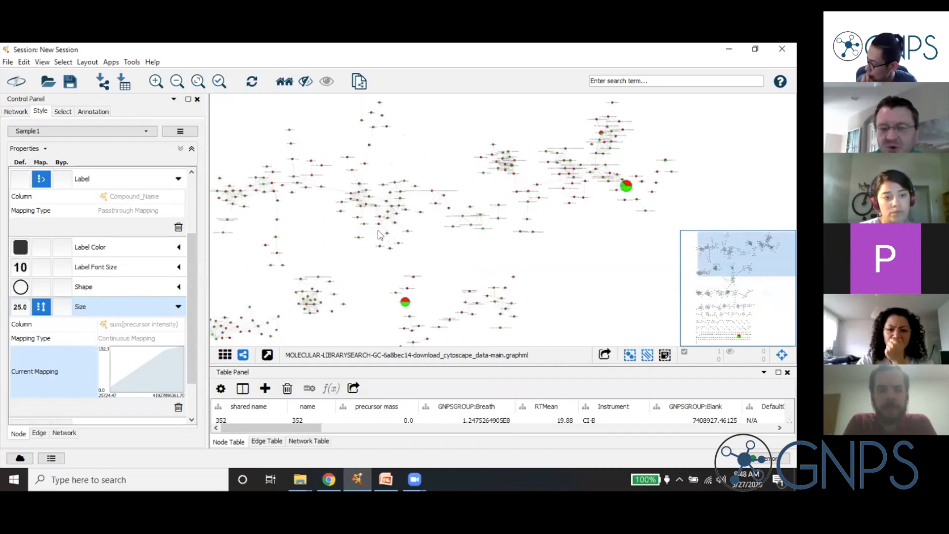
left_click_drag(418, 241, 489, 266)
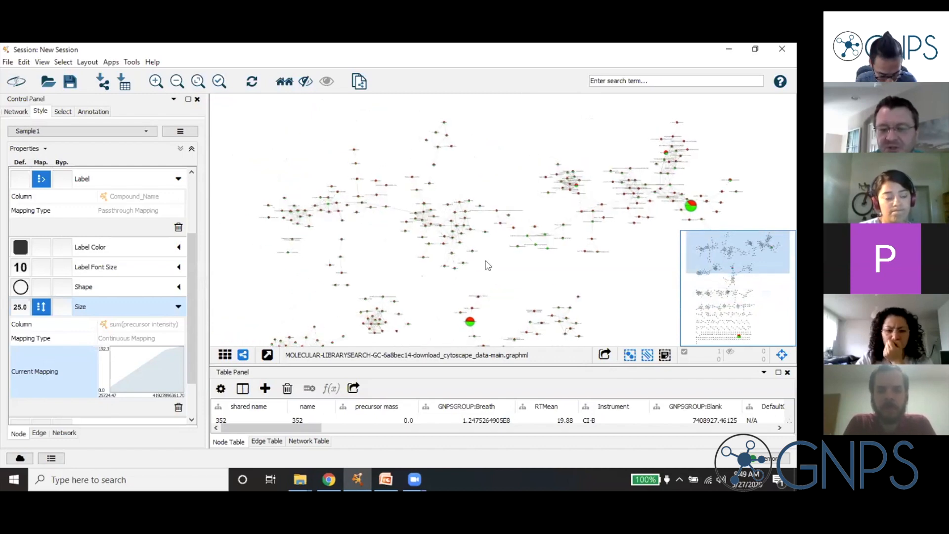
scroll(489, 266, "up", 2)
scroll(485, 265, "up", 2)
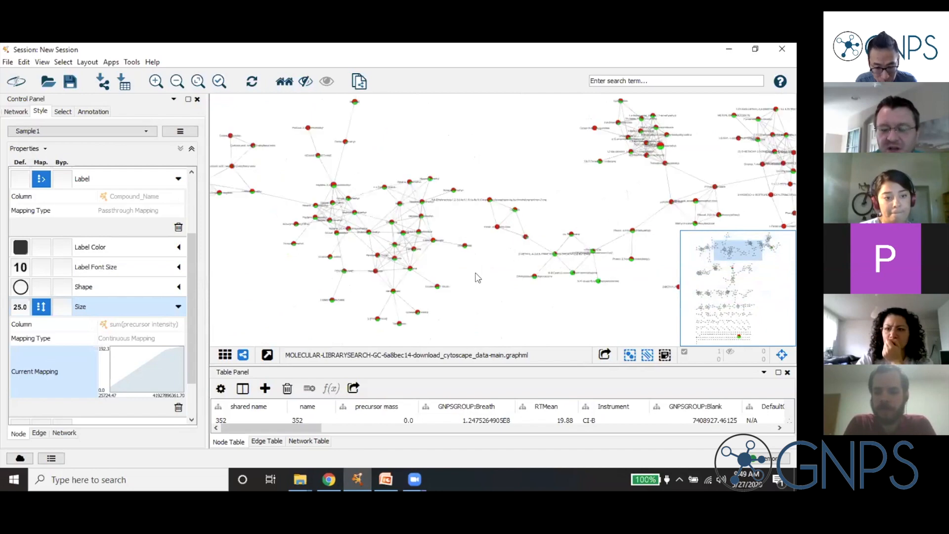
scroll(475, 278, "up", 2)
left_click_drag(451, 288, 494, 274)
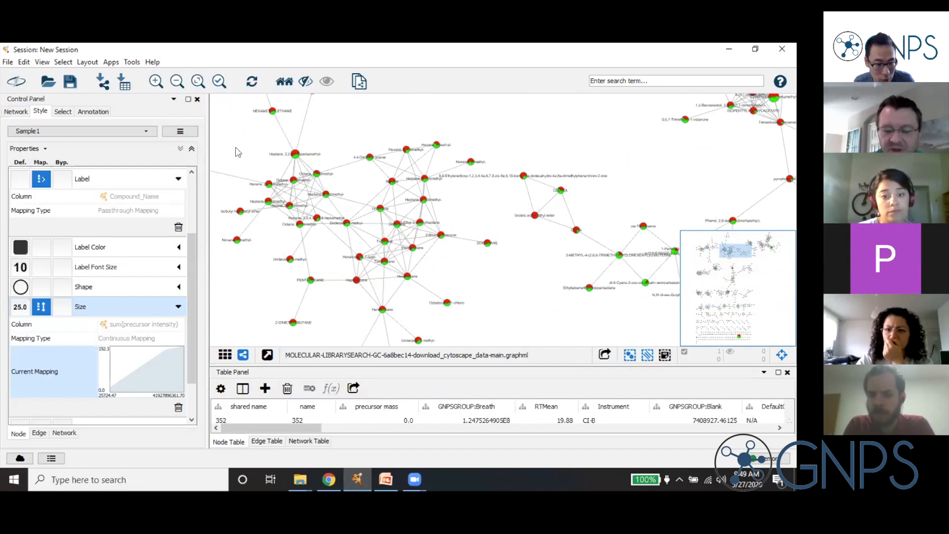
Inspect the compound labels and group proportions in the neighbouring long-chain alcohol and aldehyde cluster around 1-HEXADECANOL.
left_click_drag(340, 208, 593, 200)
left_click_drag(348, 275, 430, 262)
scroll(425, 263, "up", 6)
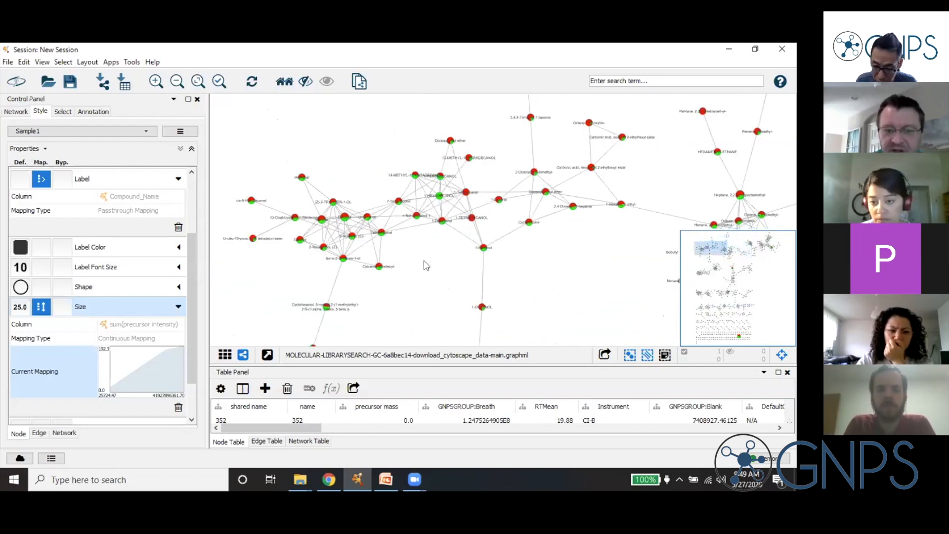
scroll(420, 262, "up", 2)
left_click_drag(330, 286, 394, 288)
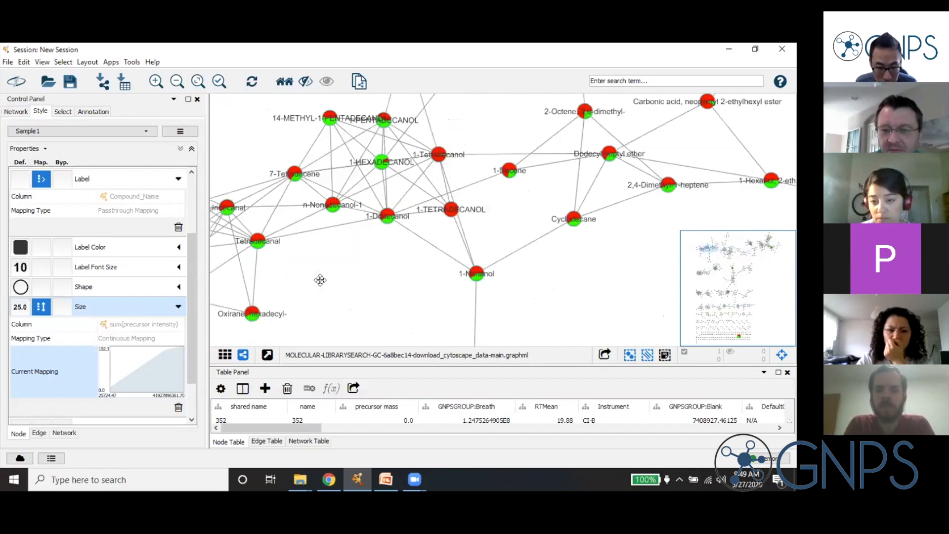
left_click_drag(515, 275, 388, 307)
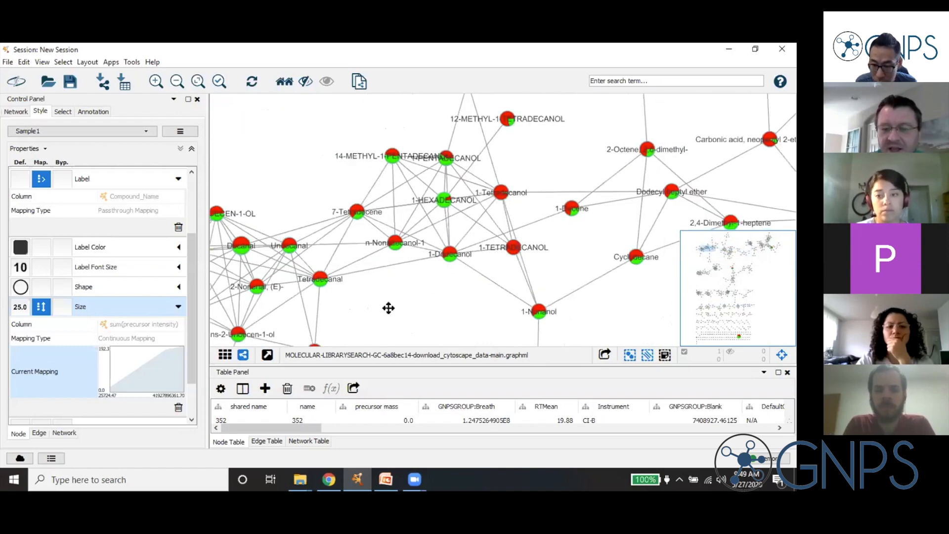
Activate the network search field and make the node table area slightly taller.
left_click(664, 81)
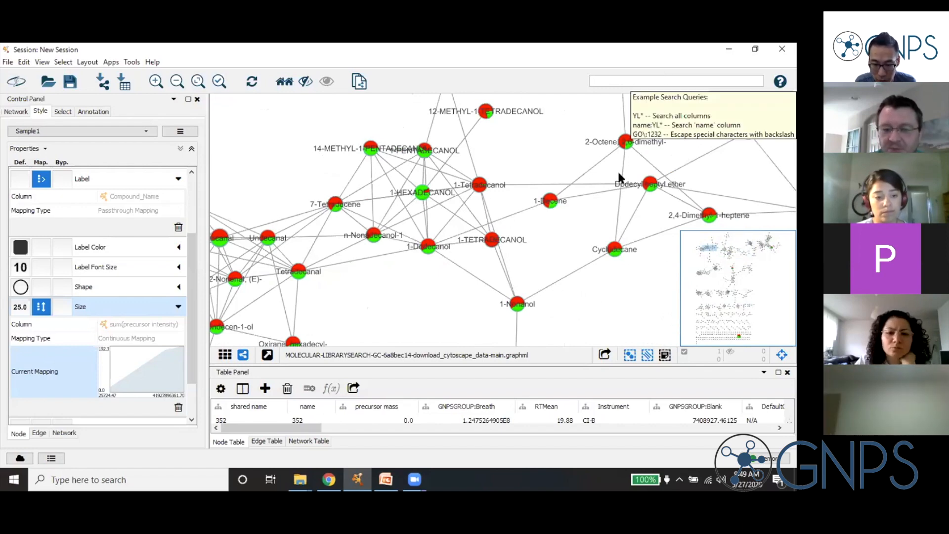
left_click_drag(437, 365, 433, 334)
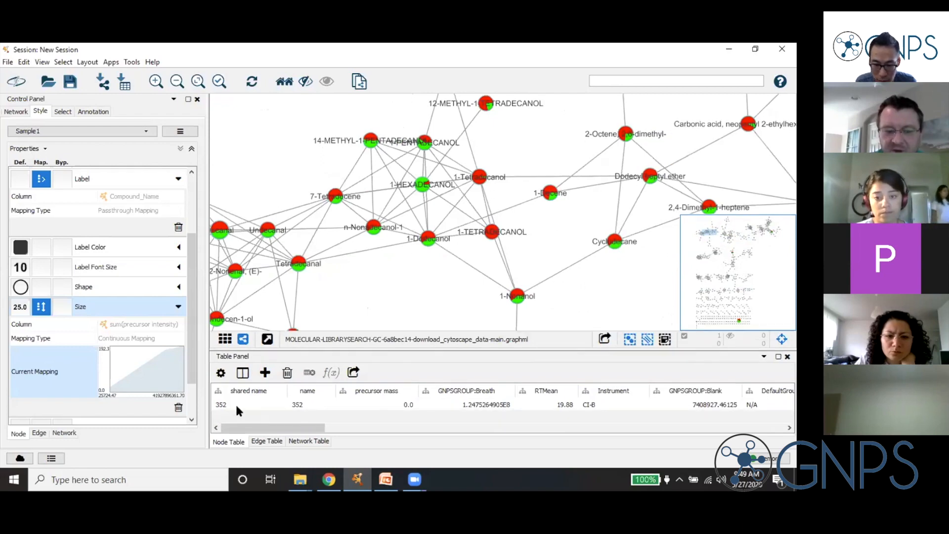
Clear the node selection and look through the node table's columns as far as Compound_Source, SharedPeaks and GNPSLinkout_Cluster.
left_click(333, 322)
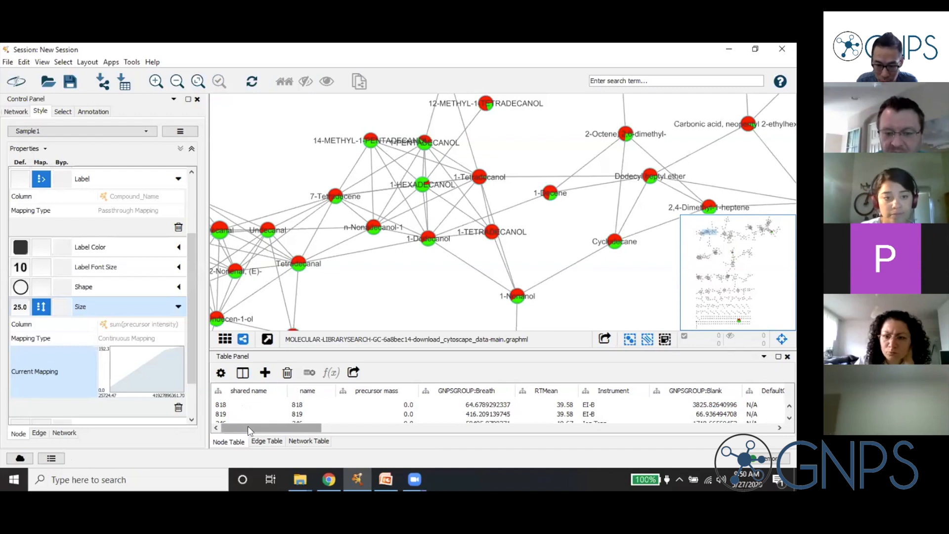
left_click_drag(247, 426, 321, 427)
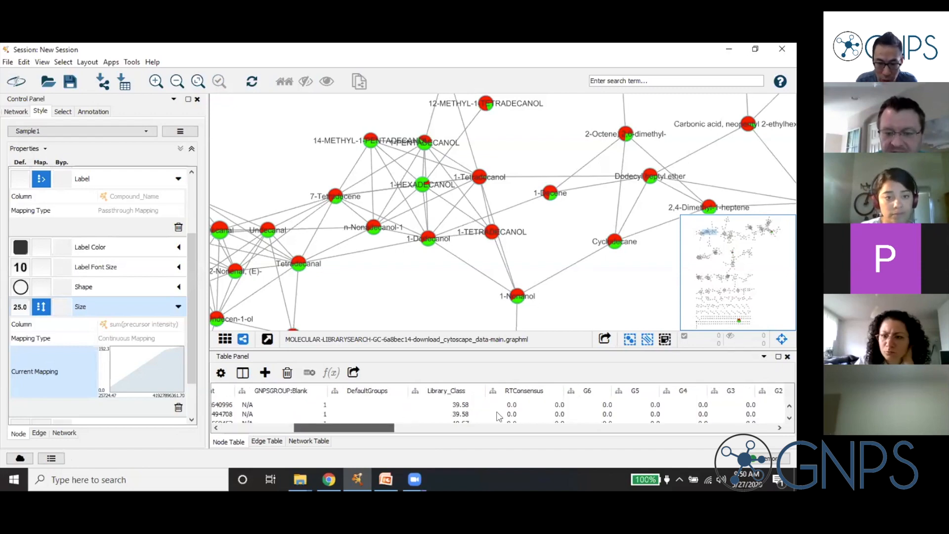
left_click(498, 428)
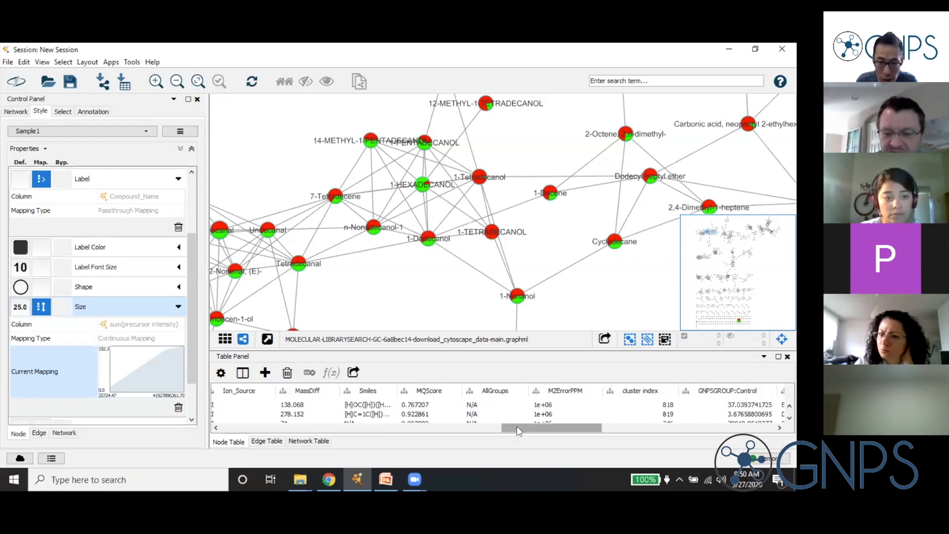
left_click_drag(589, 427, 717, 428)
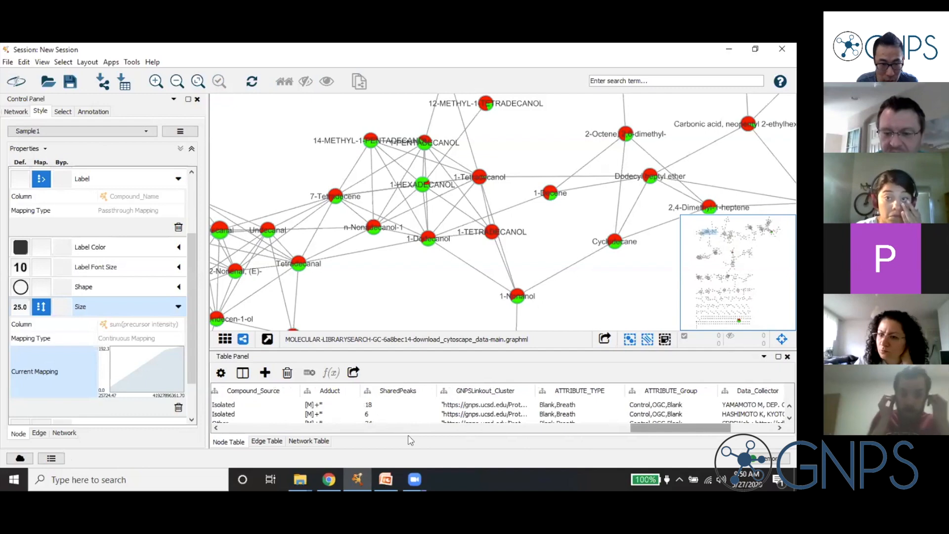
Inspect the compound labels and group proportions of the aldehyde cluster around Nonanal, Decanal and Undecanal.
left_click(311, 239)
left_click_drag(267, 179, 419, 140)
scroll(432, 211, "up", 2)
left_click_drag(454, 247, 523, 257)
scroll(523, 258, "up", 2)
left_click_drag(469, 299, 464, 295)
scroll(444, 269, "up", 1)
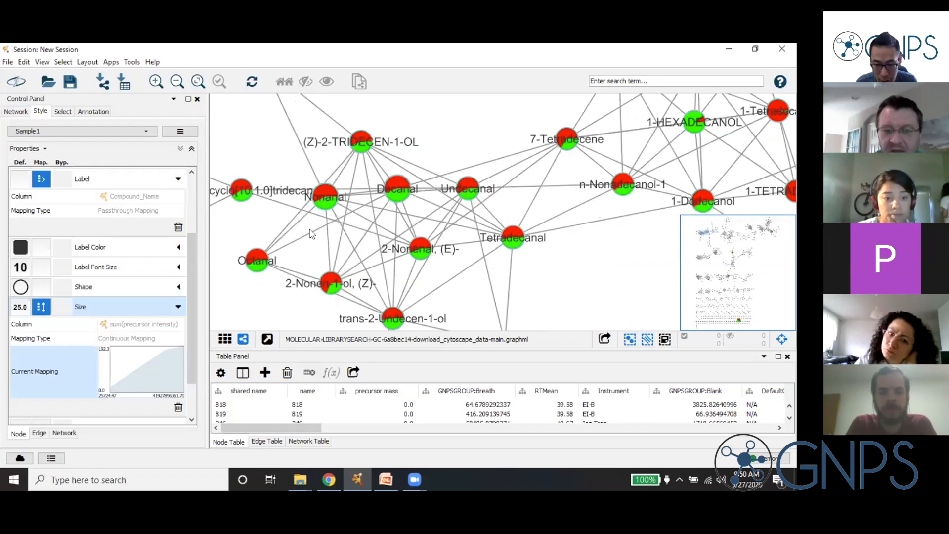
left_click_drag(242, 217, 258, 216)
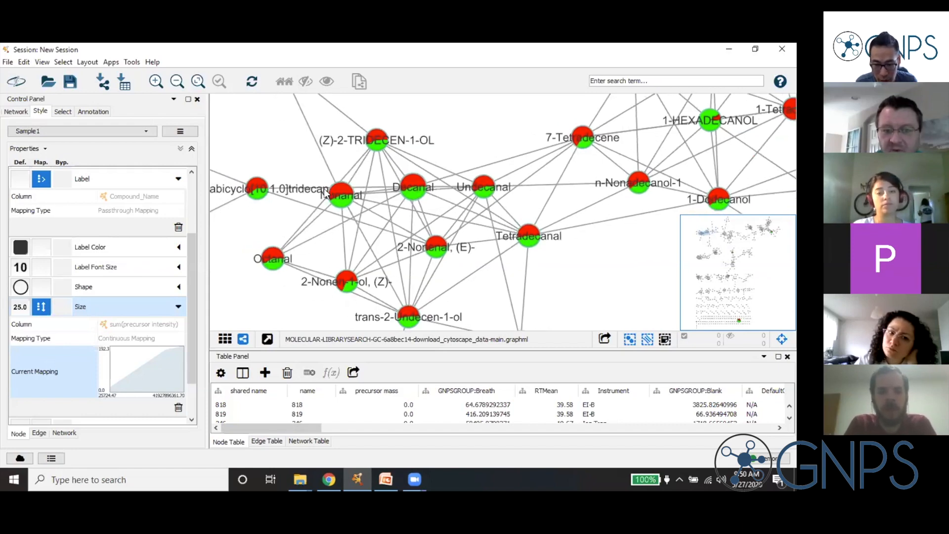
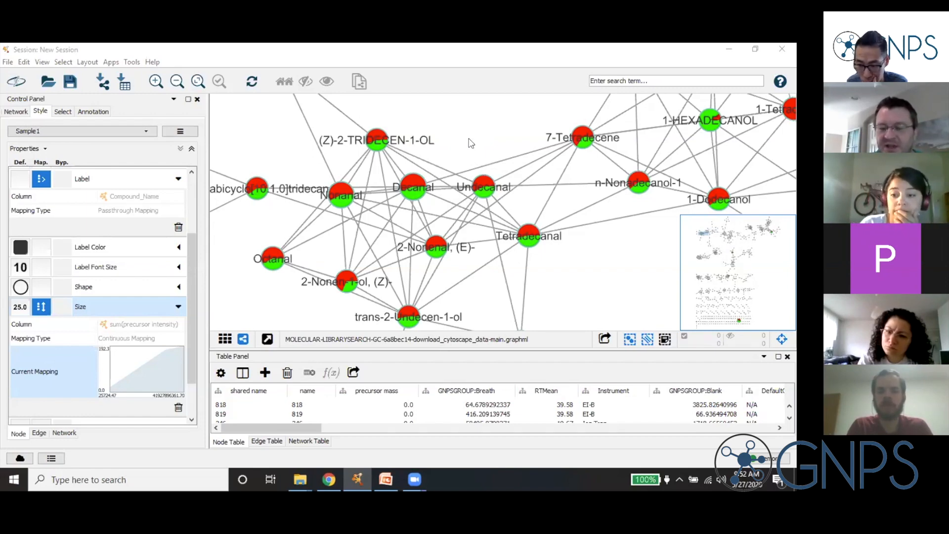
left_click_drag(471, 143, 467, 132)
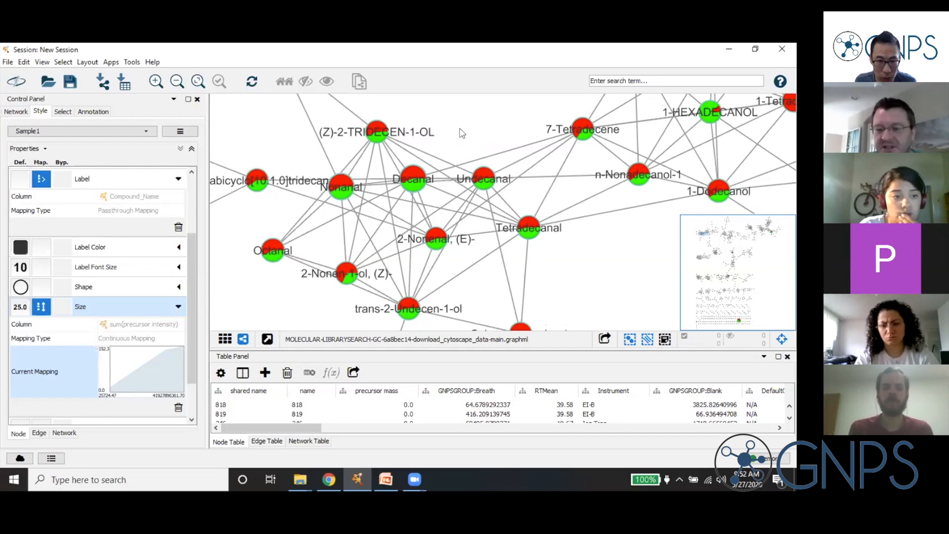
Select the Undec-10-ynoic acid, tetradecyl ester node and examine its position beside the aldehyde cluster.
left_click_drag(461, 132, 632, 130)
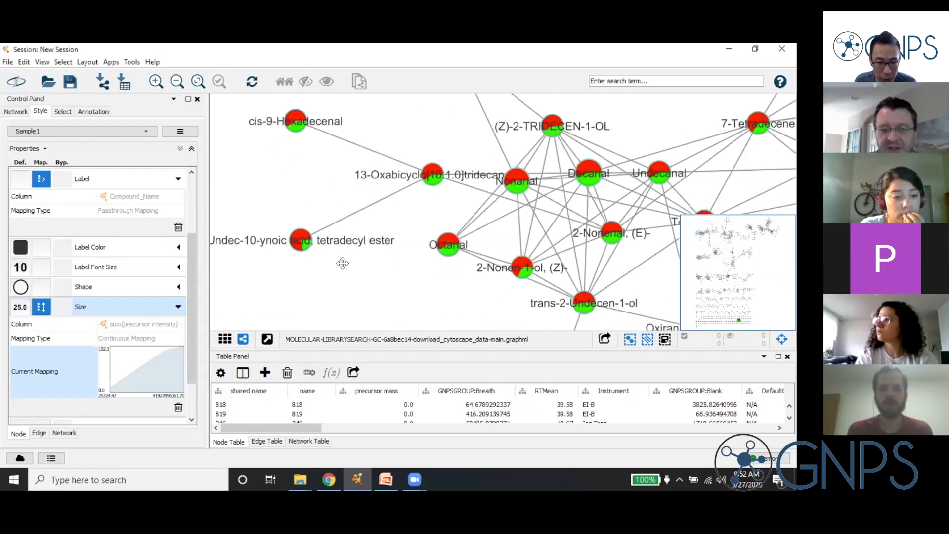
left_click_drag(360, 241, 418, 222)
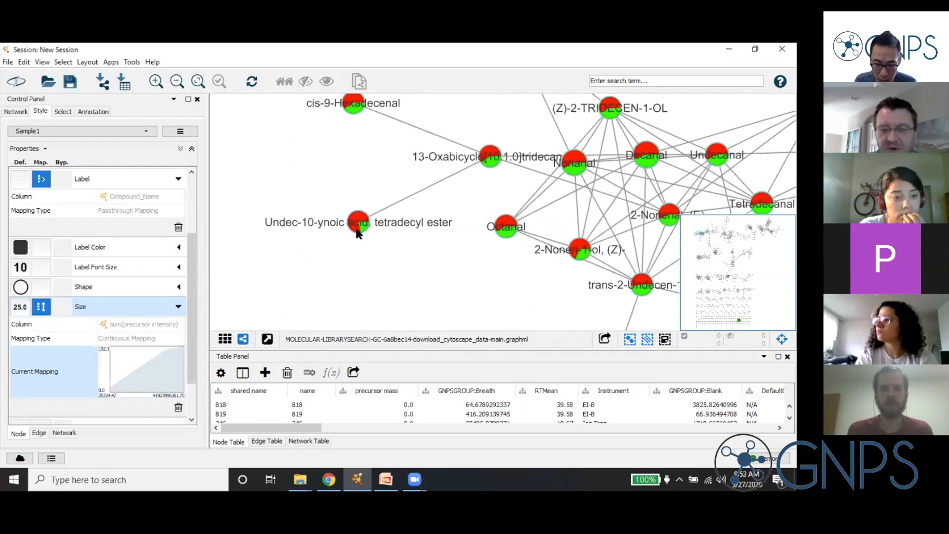
left_click(358, 232)
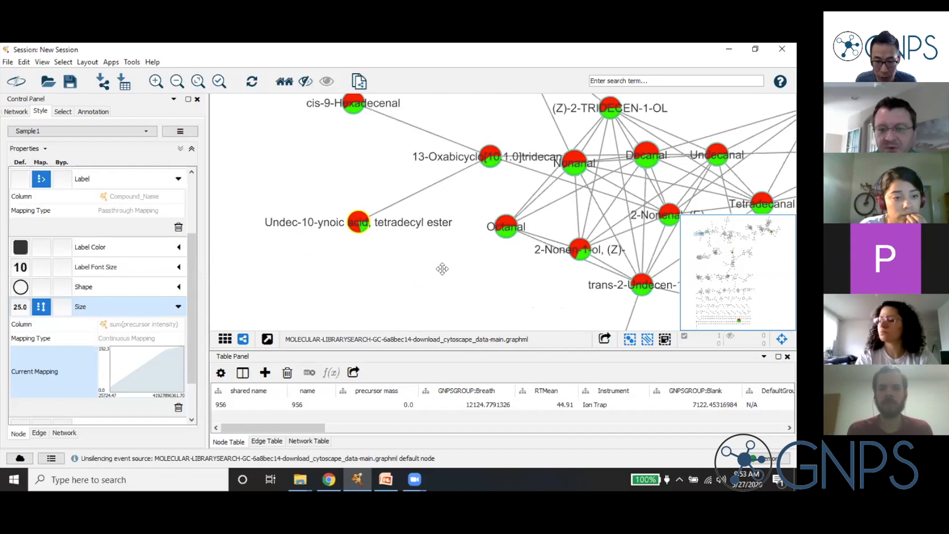
left_click_drag(393, 271, 332, 274)
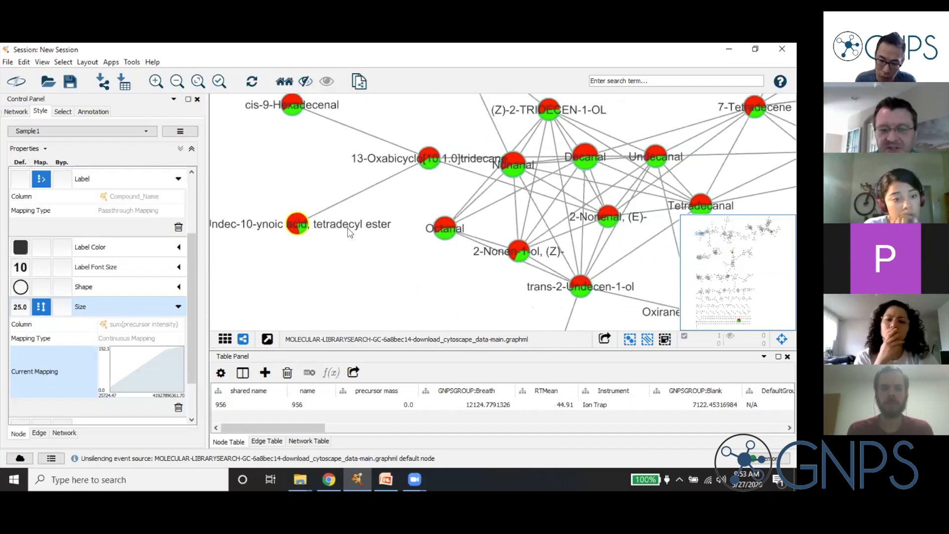
left_click_drag(294, 241, 322, 237)
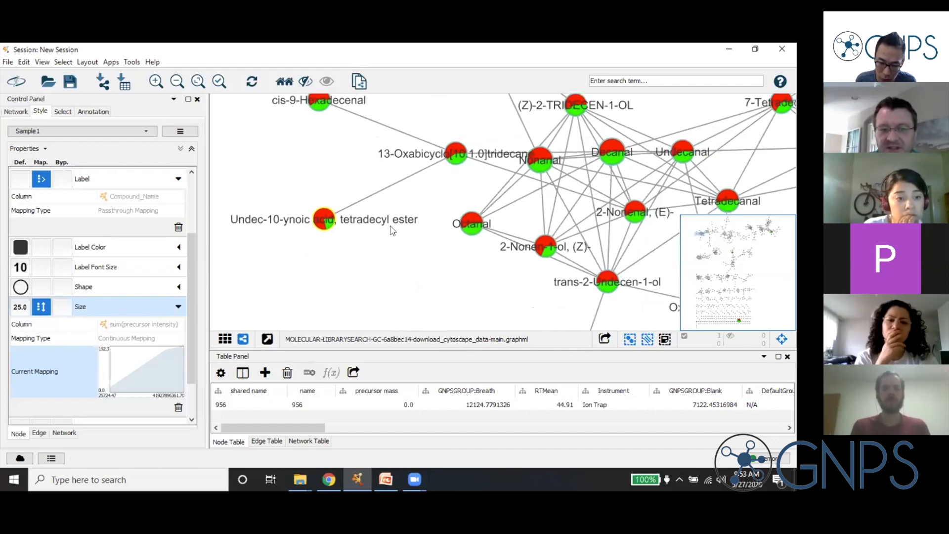
left_click_drag(410, 253, 324, 258)
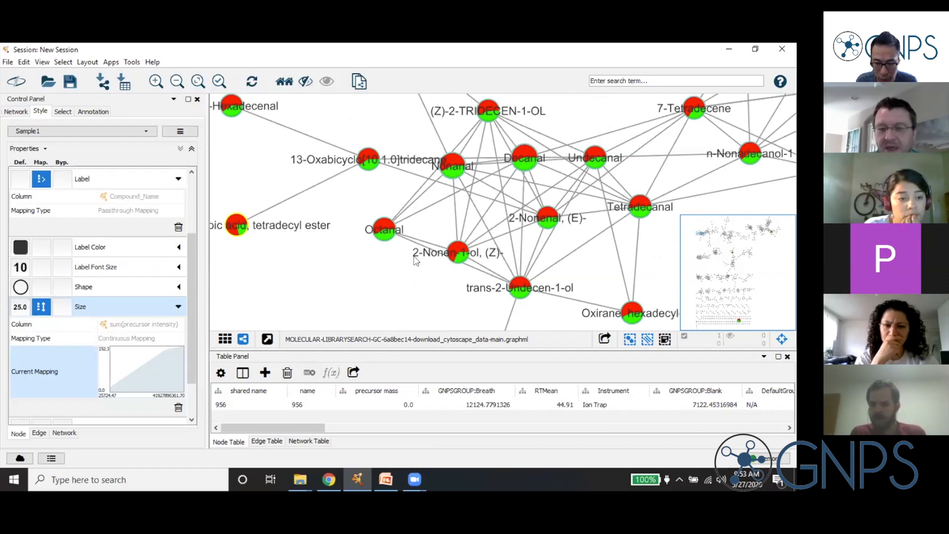
left_click_drag(308, 268, 333, 267)
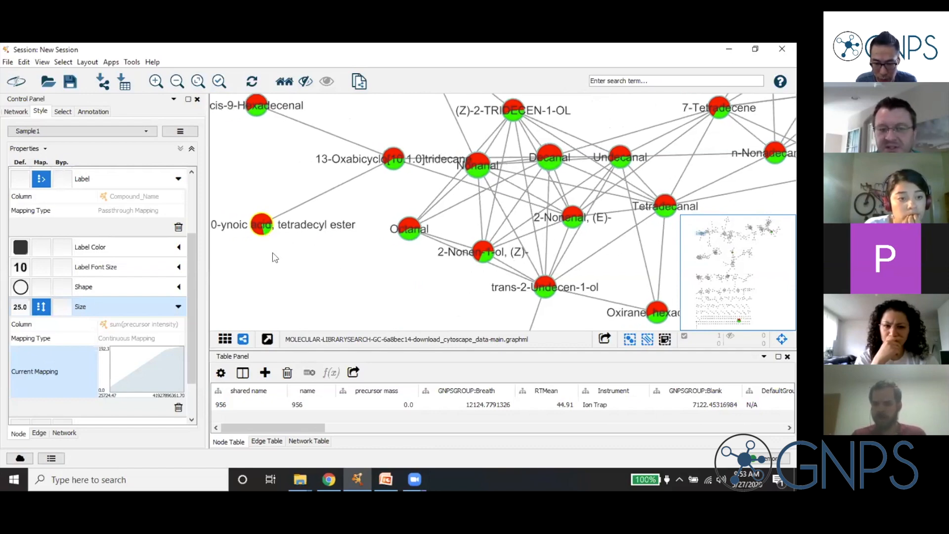
left_click_drag(275, 256, 289, 256)
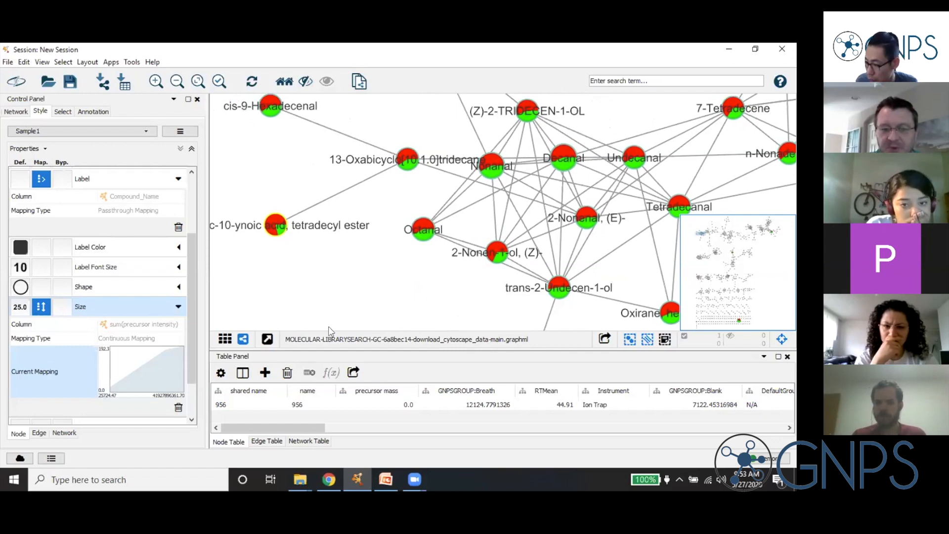
Switch to Chrome and open the status page of the library search job from its Cytoscape download page.
mouse_move(330, 482)
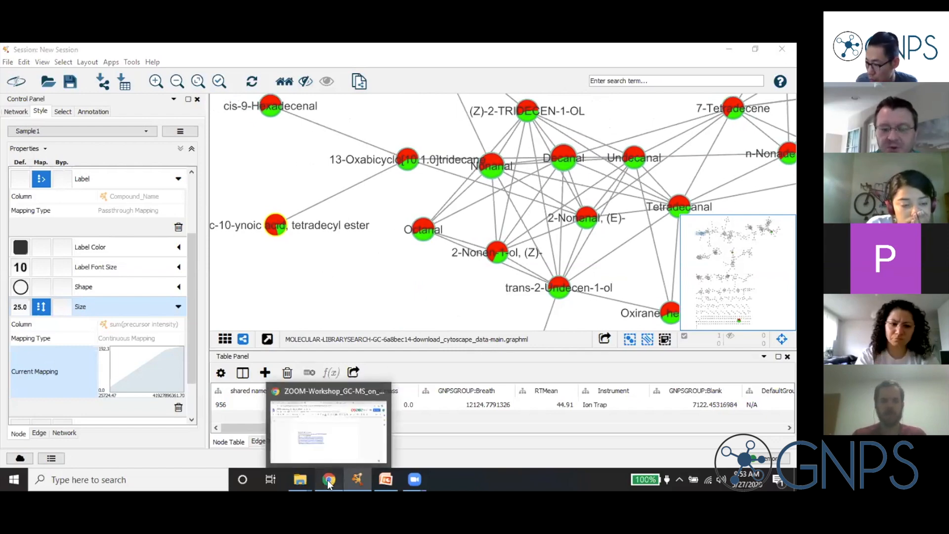
left_click(330, 480)
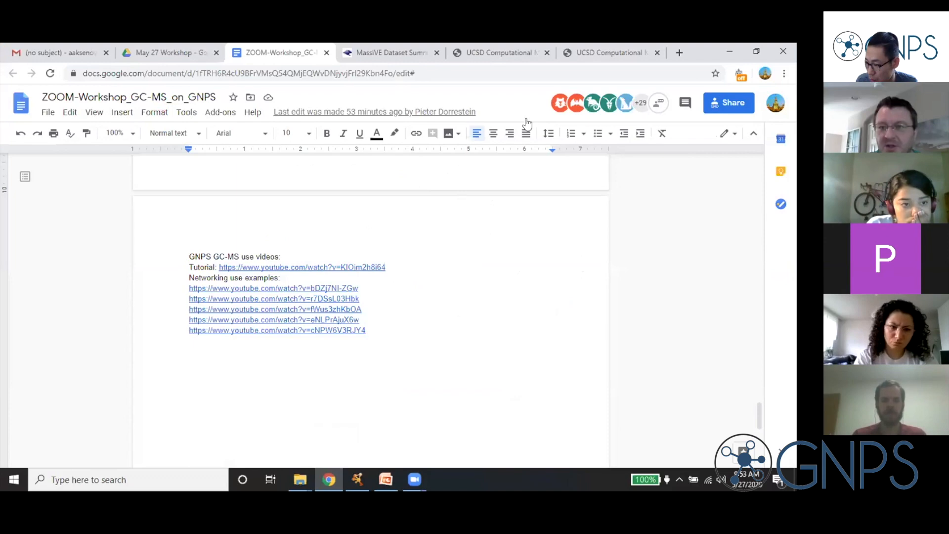
left_click(591, 52)
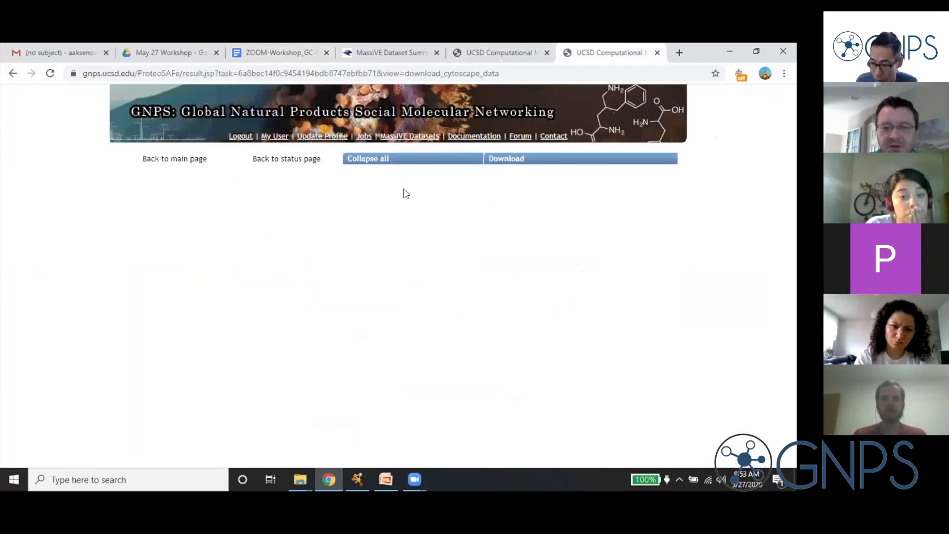
left_click(302, 161)
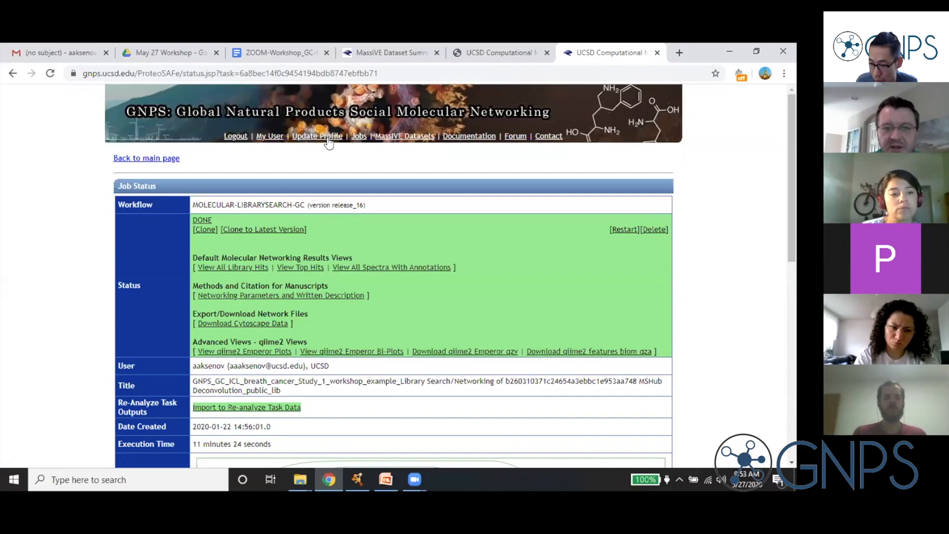
Find and highlight the full dataset's library search job link under Module 2 in the workshop document, and return to the job's status page.
key("ctrl+3")
scroll(361, 248, "up", 10)
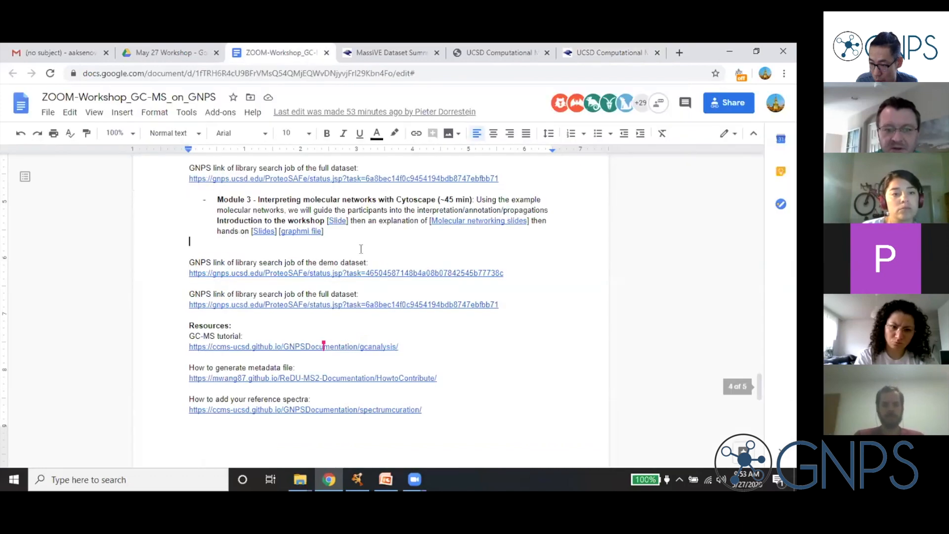
scroll(505, 289, "down", 1)
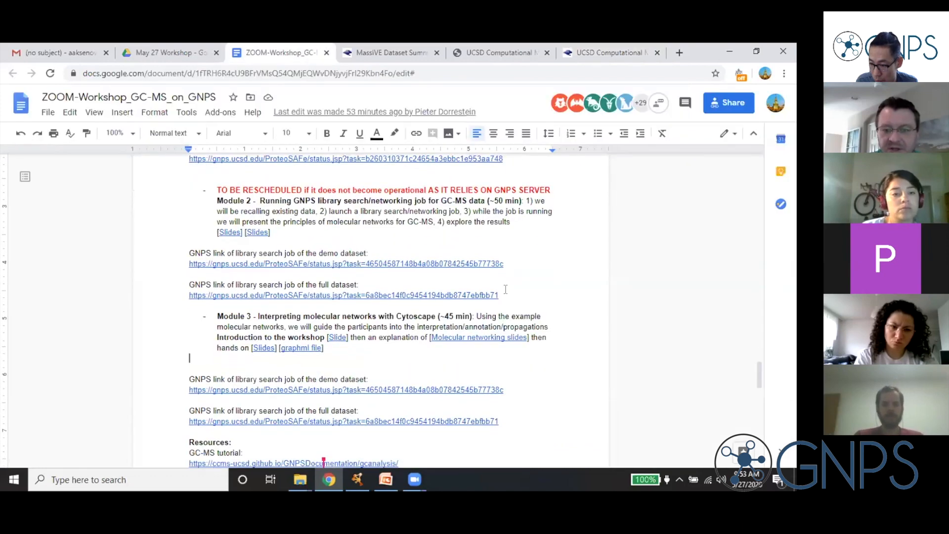
triple_click(192, 280)
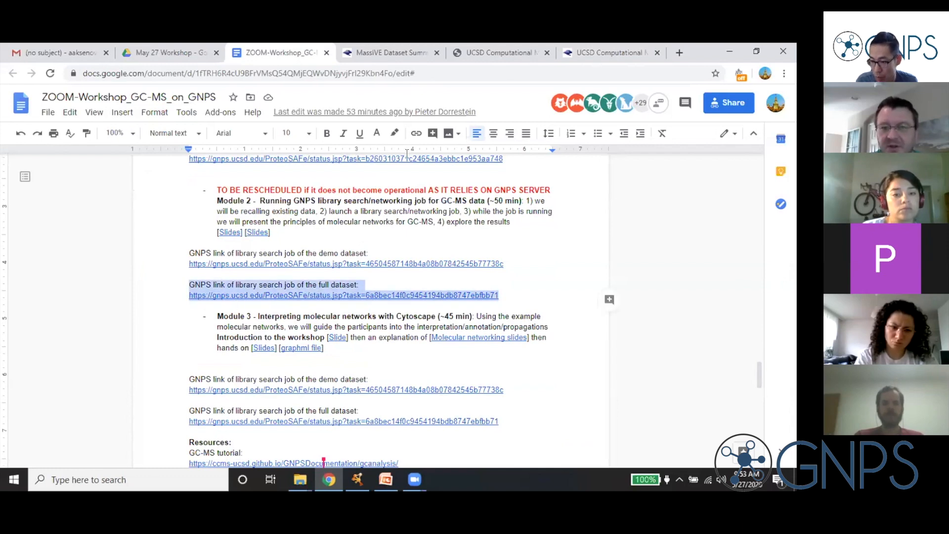
left_click(495, 49)
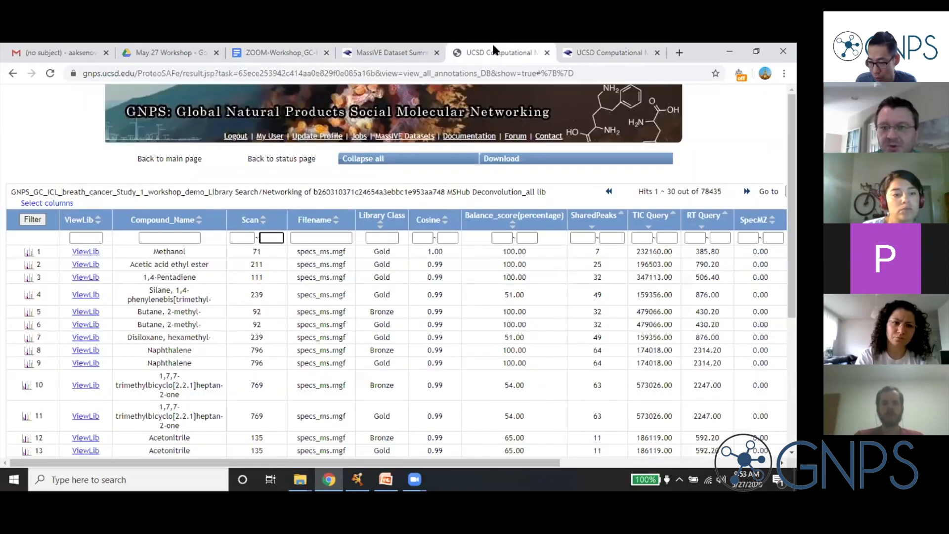
left_click(597, 51)
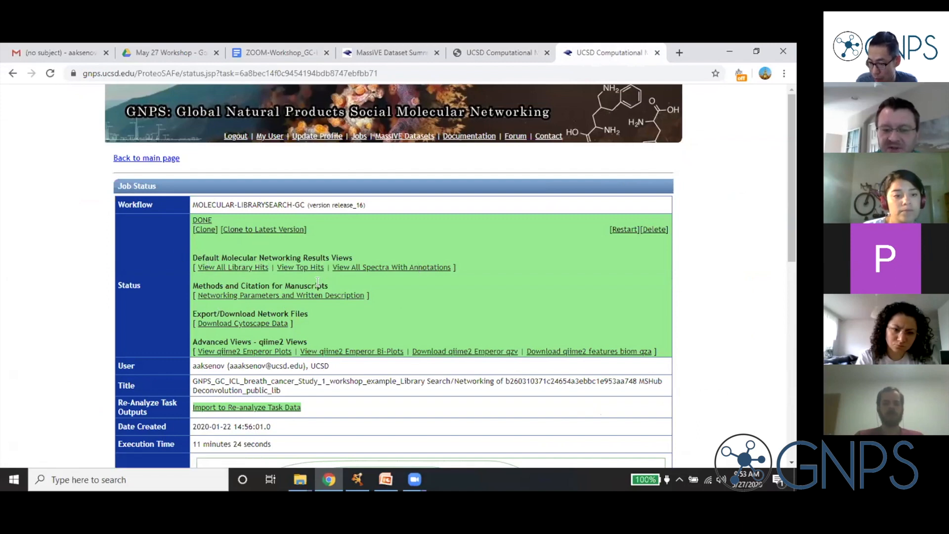
Open all library hits of the job, confirm loading the large result table, and look across its columns.
left_click(231, 269)
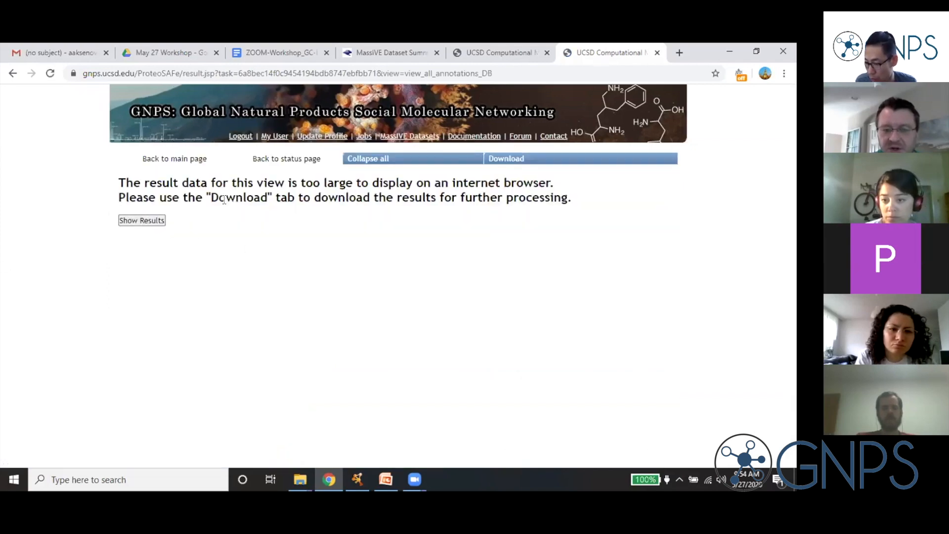
left_click(133, 222)
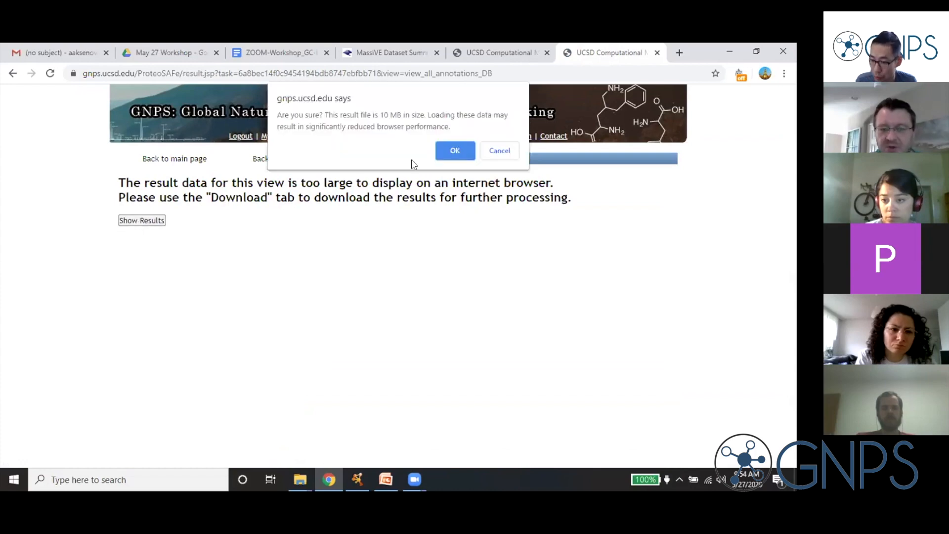
left_click(465, 153)
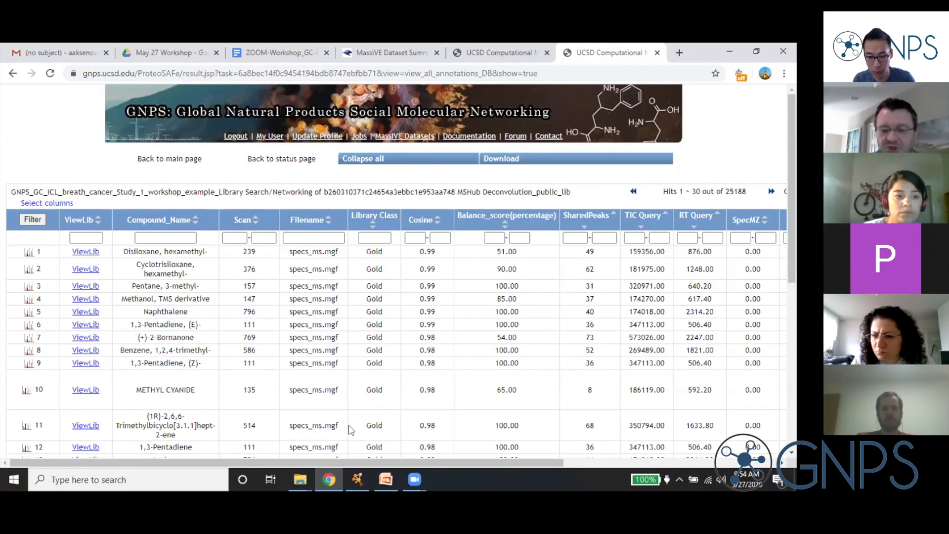
left_click_drag(500, 462, 651, 463)
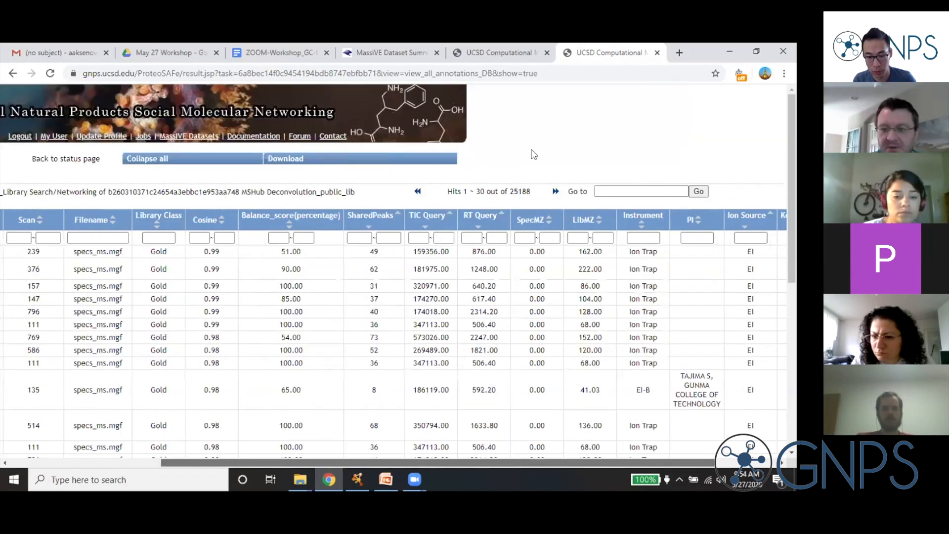
left_click_drag(496, 463, 333, 462)
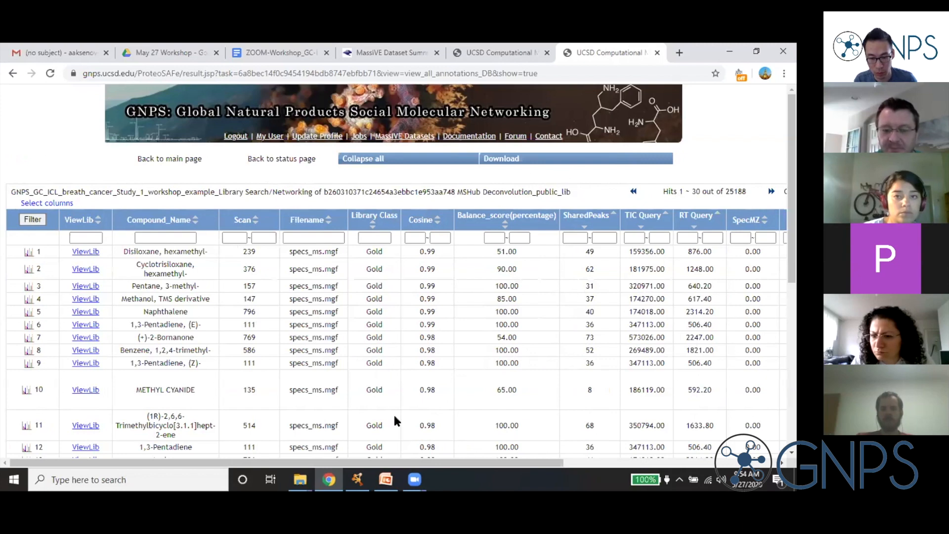
Return to Cytoscape, reselect the Undec-10-ynoic acid, tetradecyl ester node and read its shared name in the node table.
left_click(358, 480)
left_click_drag(328, 275, 396, 277)
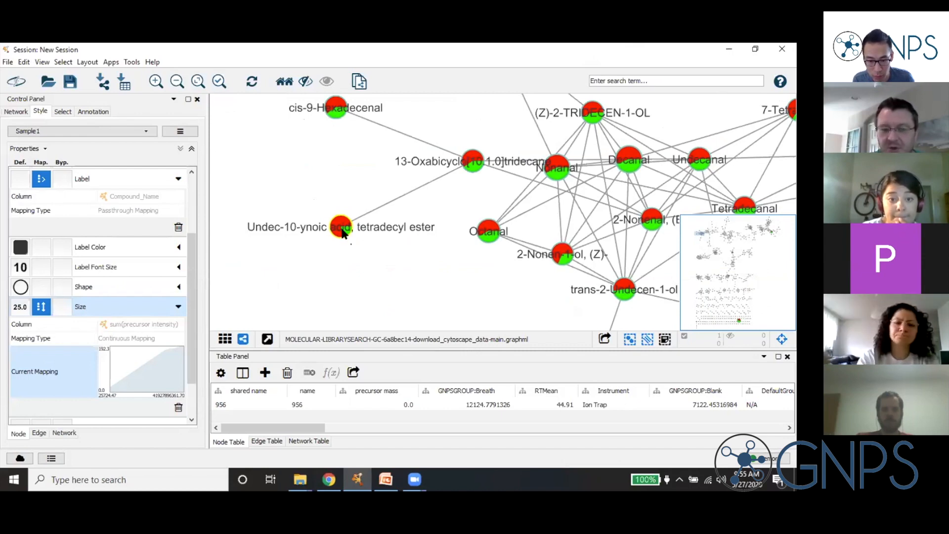
left_click(339, 194)
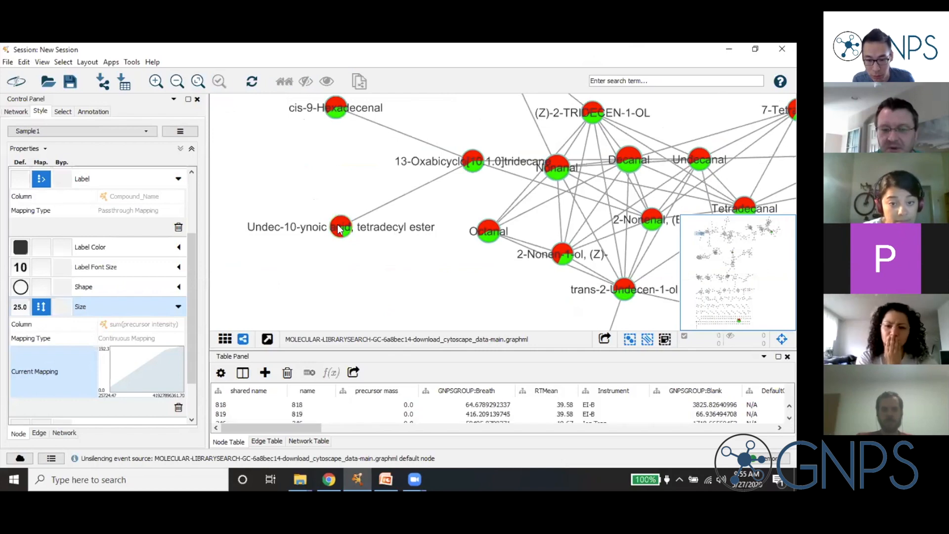
left_click(338, 224)
left_click(337, 224)
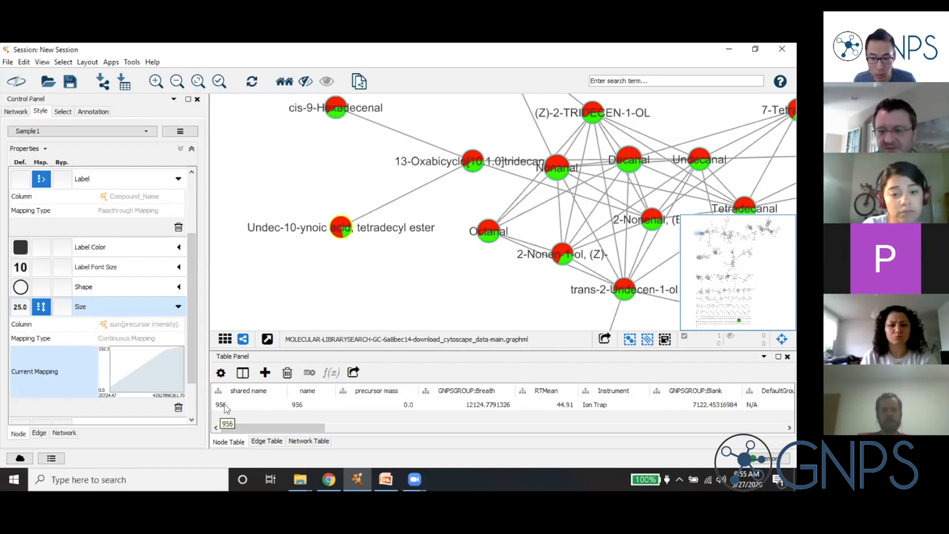
Switch to Chrome and filter the job's library hits to scan numbers from 956 to 956.
left_click(328, 479)
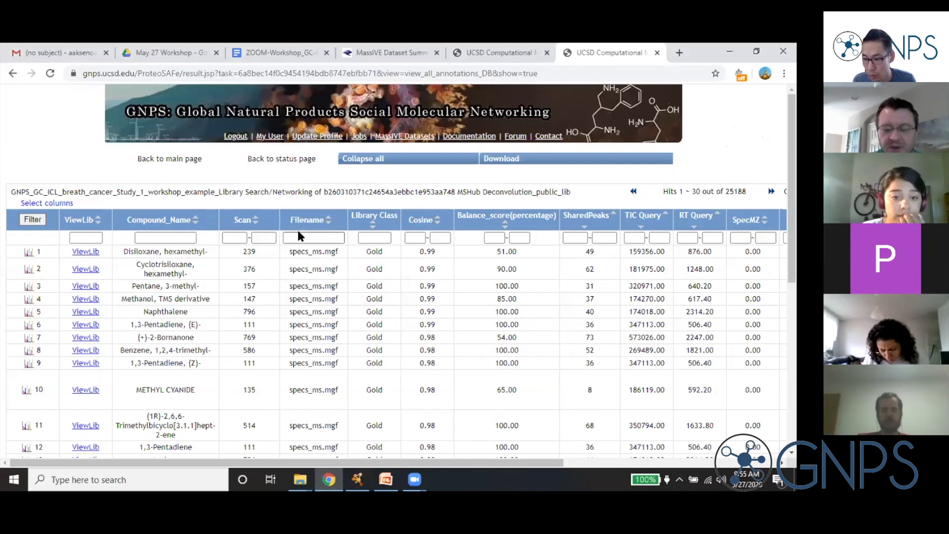
left_click(236, 236)
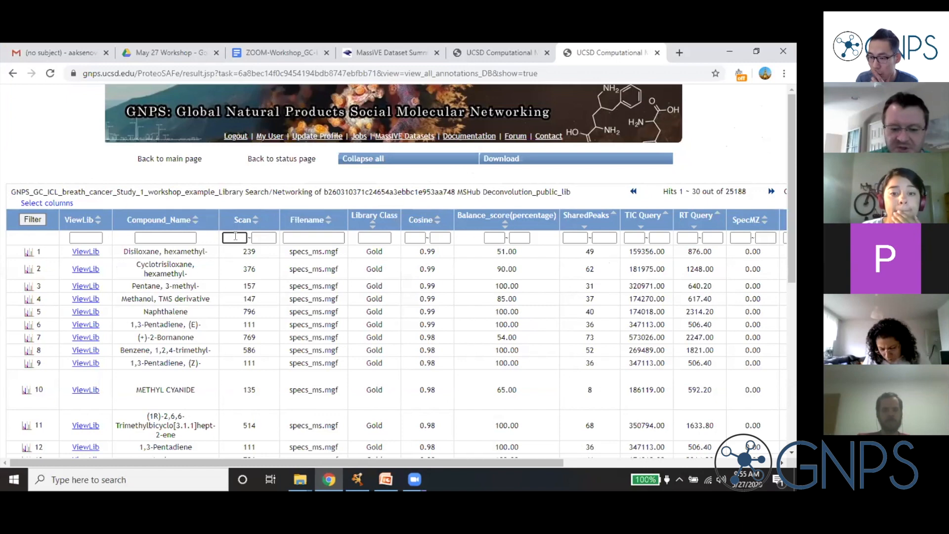
type("956")
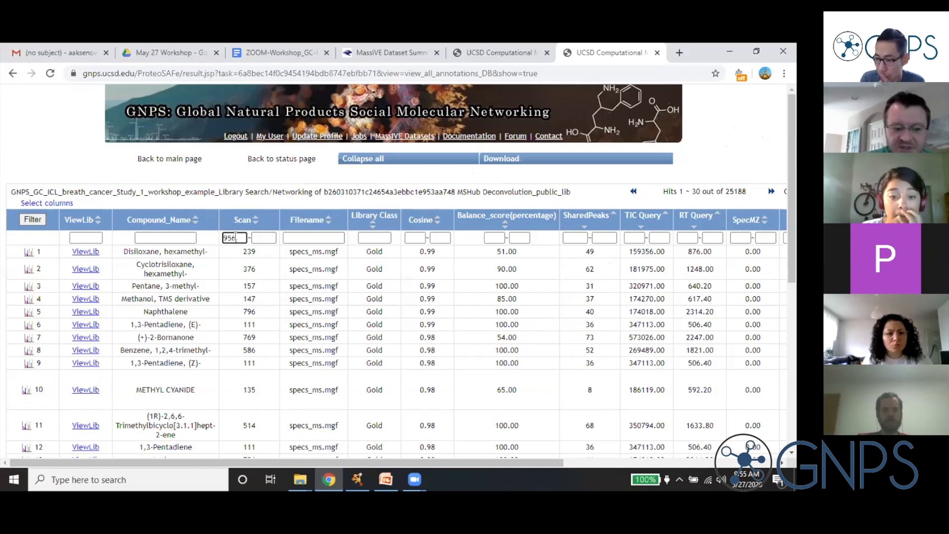
key("Tab")
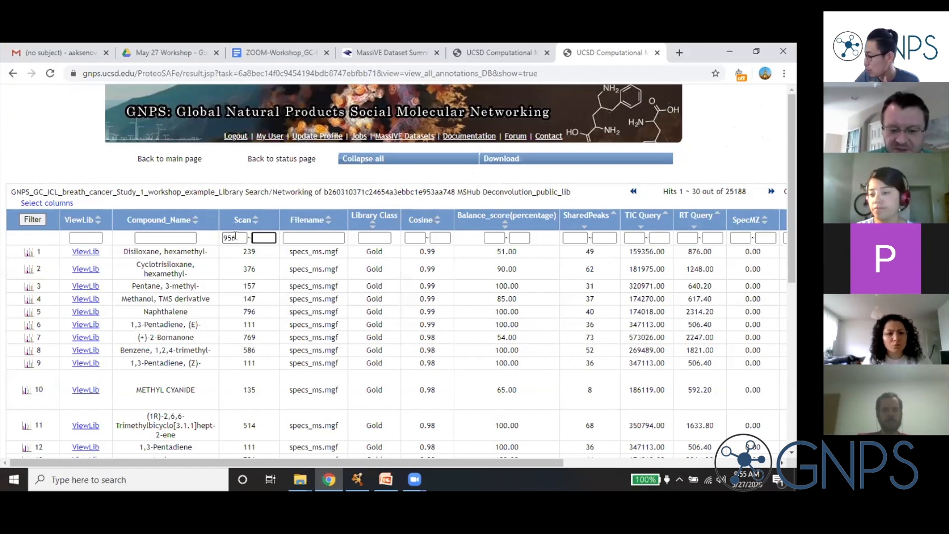
type("956")
left_click(33, 220)
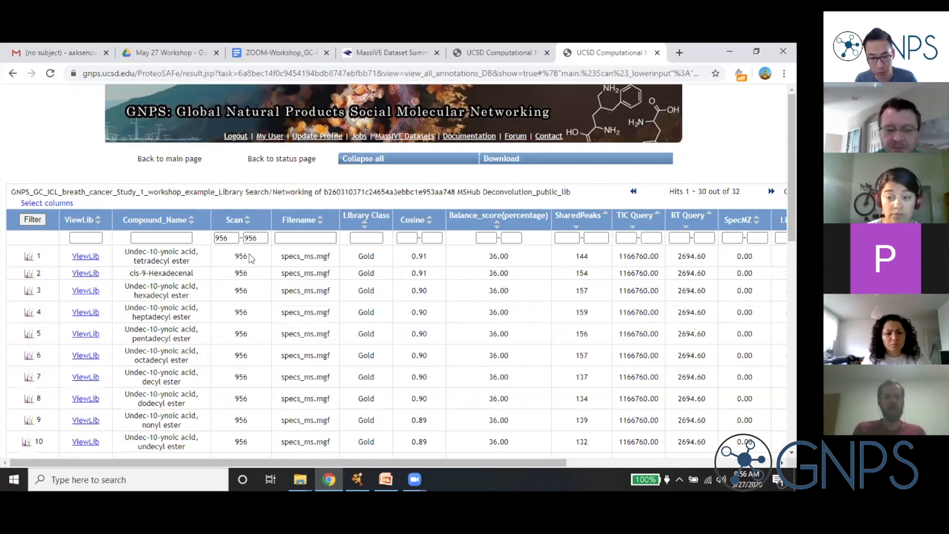
Compare the compound names and cosine scores of the first two hits, Undec-10-ynoic acid, tetradecyl ester and cis-9-Hexadecenal.
scroll(251, 258, "down", 1)
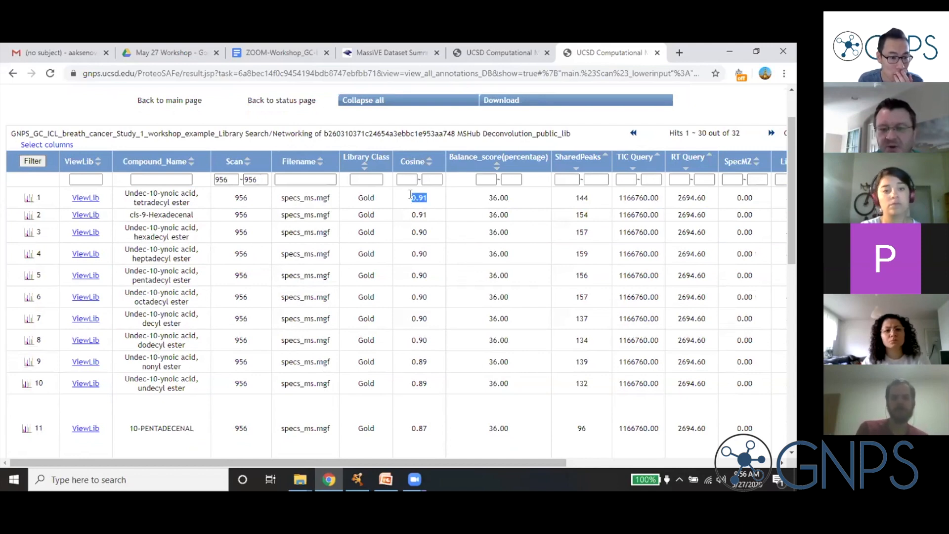
left_click(385, 196)
left_click_drag(125, 197, 190, 205)
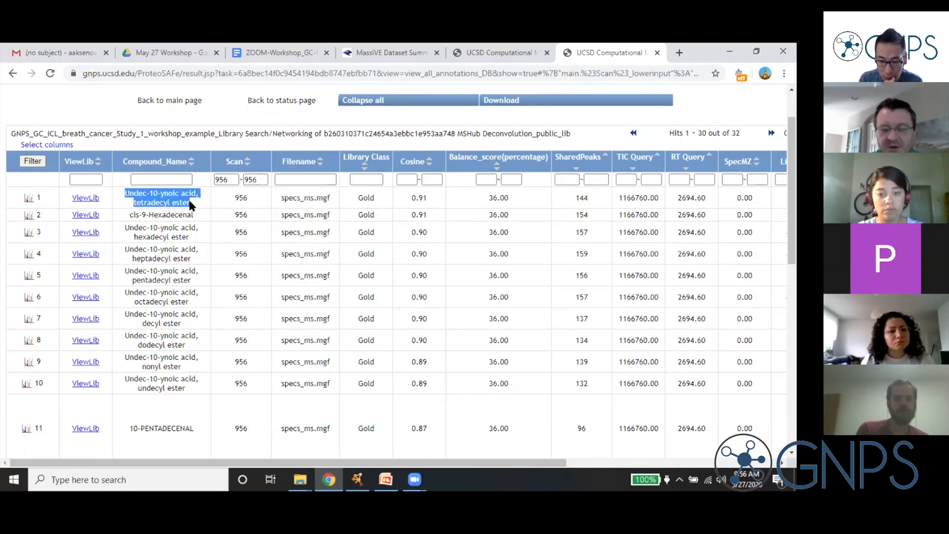
left_click(190, 202)
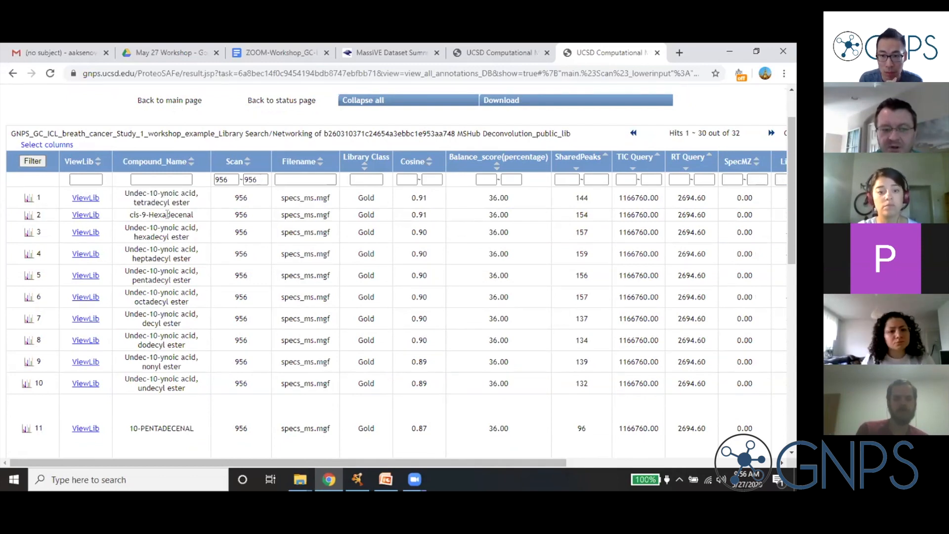
triple_click(183, 214)
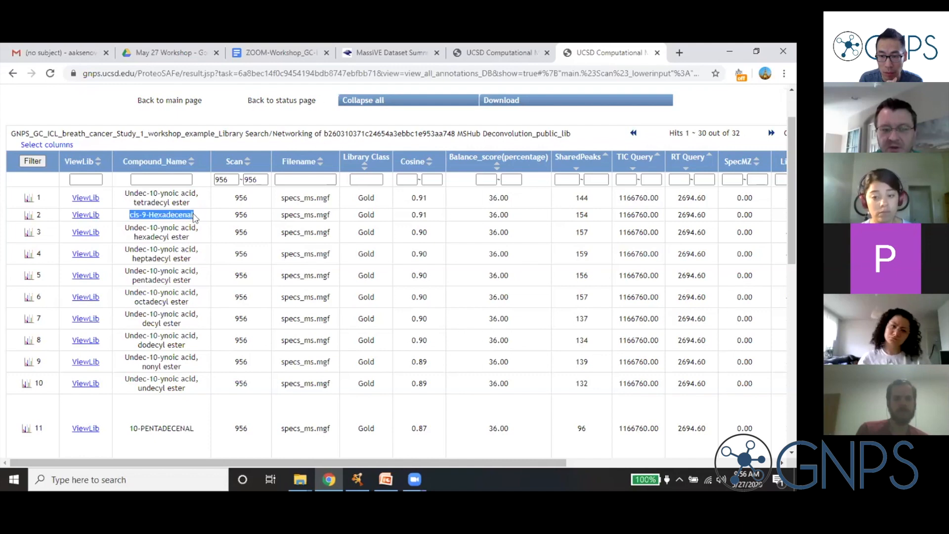
double_click(413, 214)
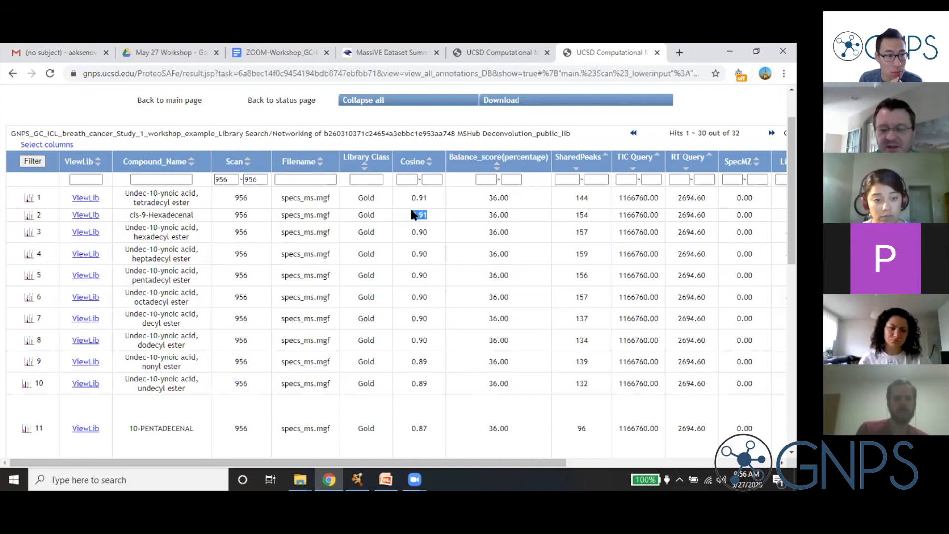
left_click(184, 215)
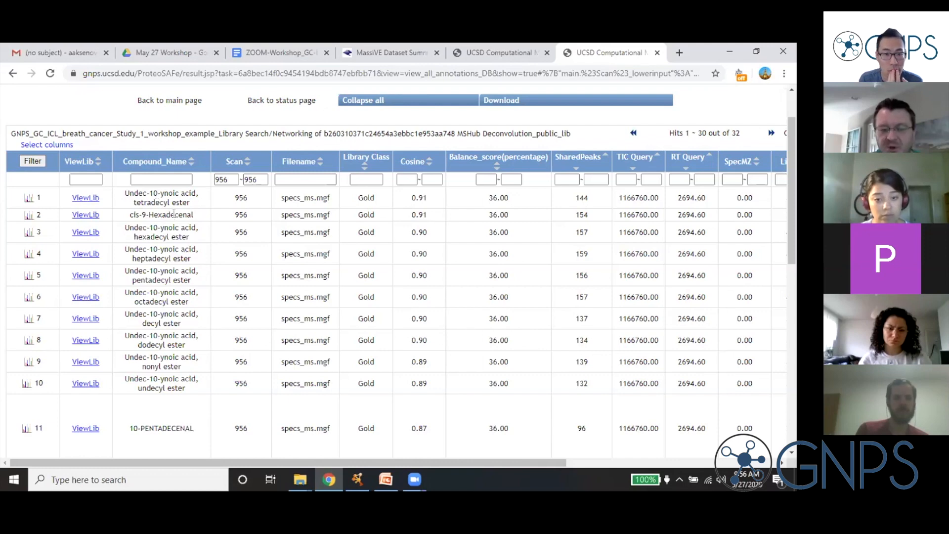
left_click_drag(123, 192, 130, 217)
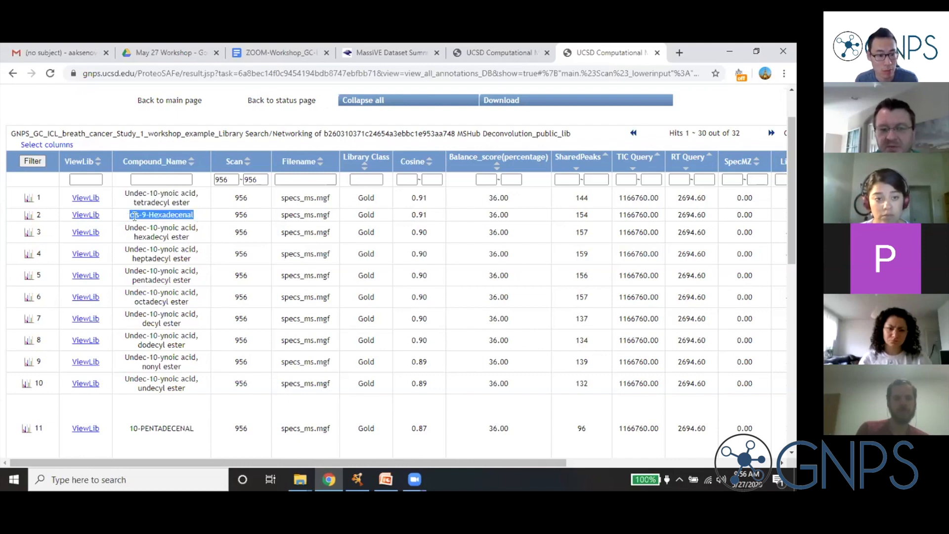
left_click(134, 216)
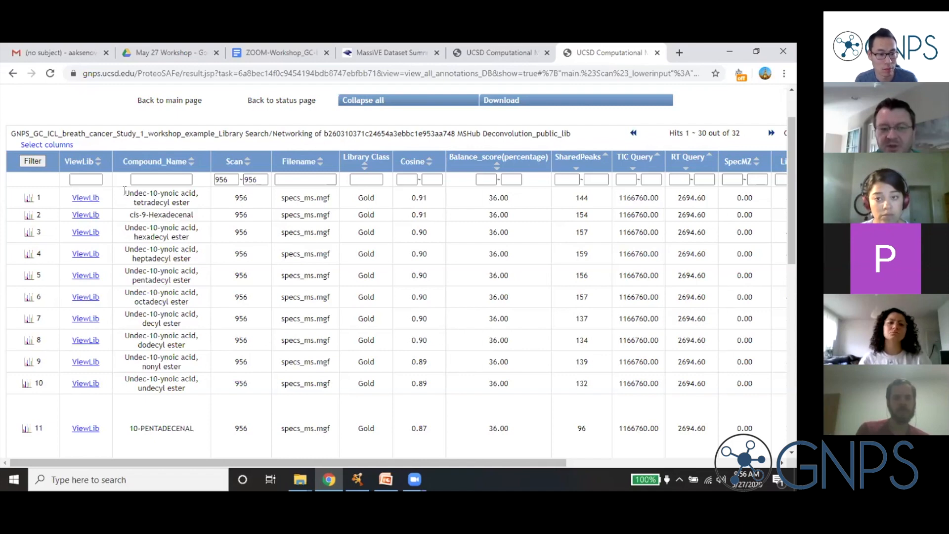
left_click_drag(125, 191, 189, 204)
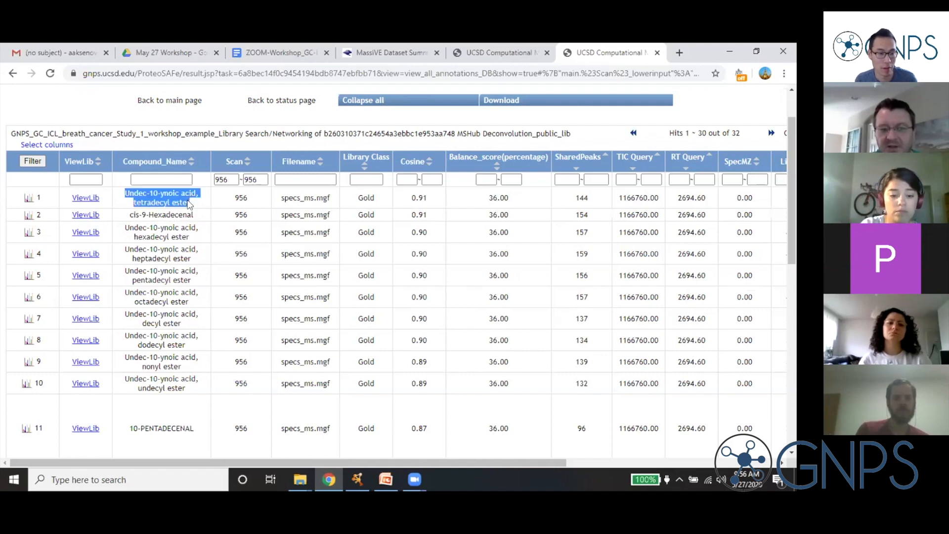
left_click(192, 205)
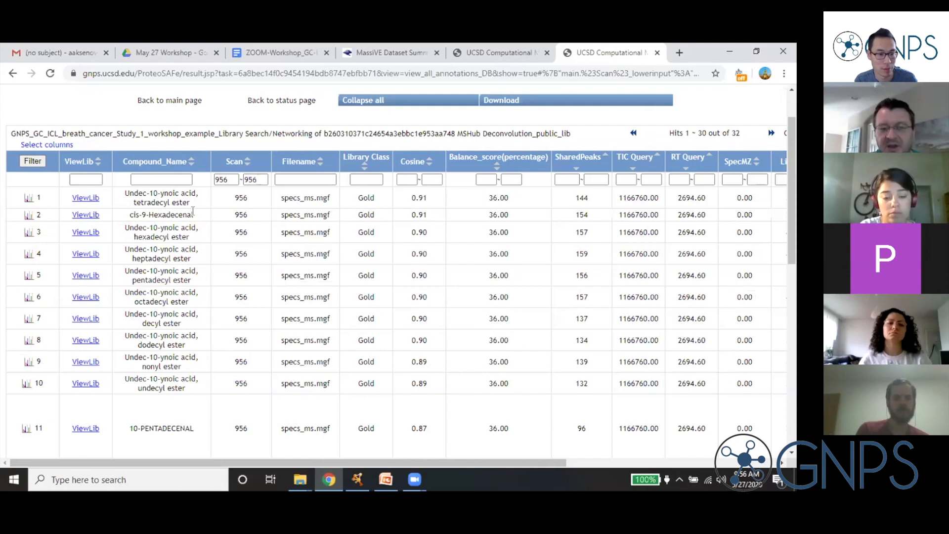
left_click_drag(195, 215, 130, 216)
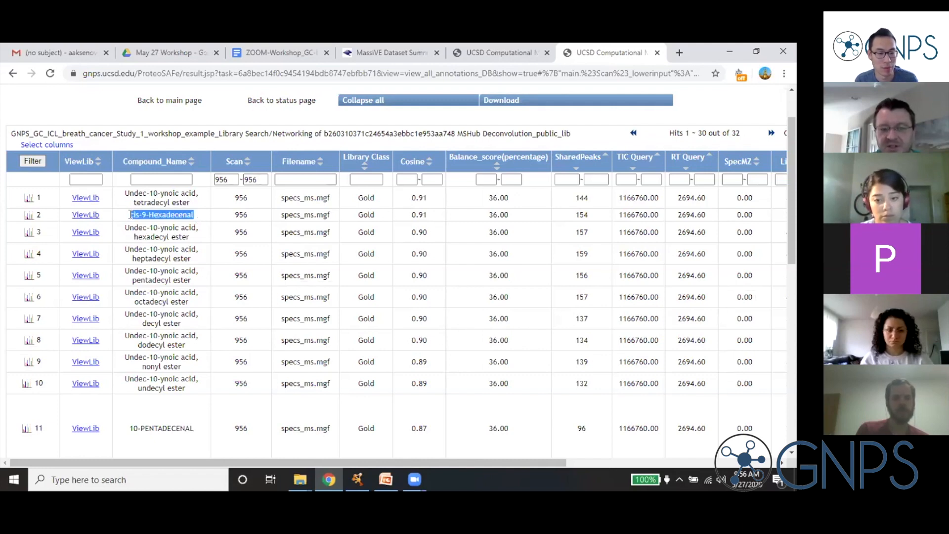
left_click(131, 221)
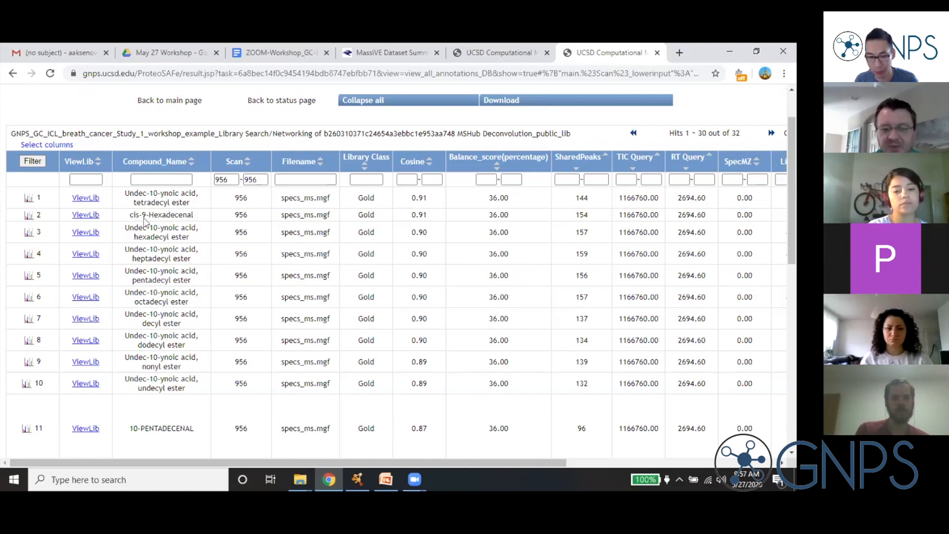
Display the spectrum match of the Undec-10-ynoic acid, tetradecyl ester hit and inspect its mirror plot.
left_click(25, 200)
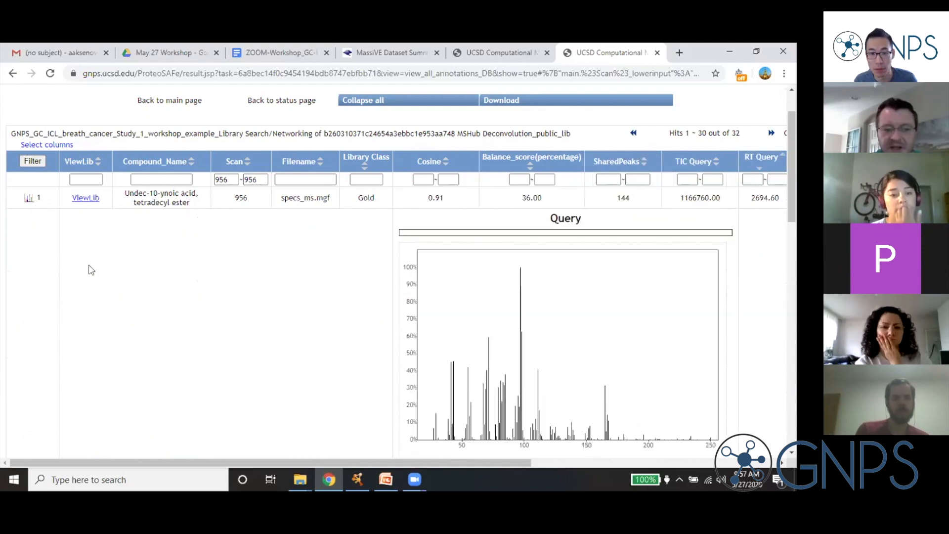
scroll(88, 265, "down", 1)
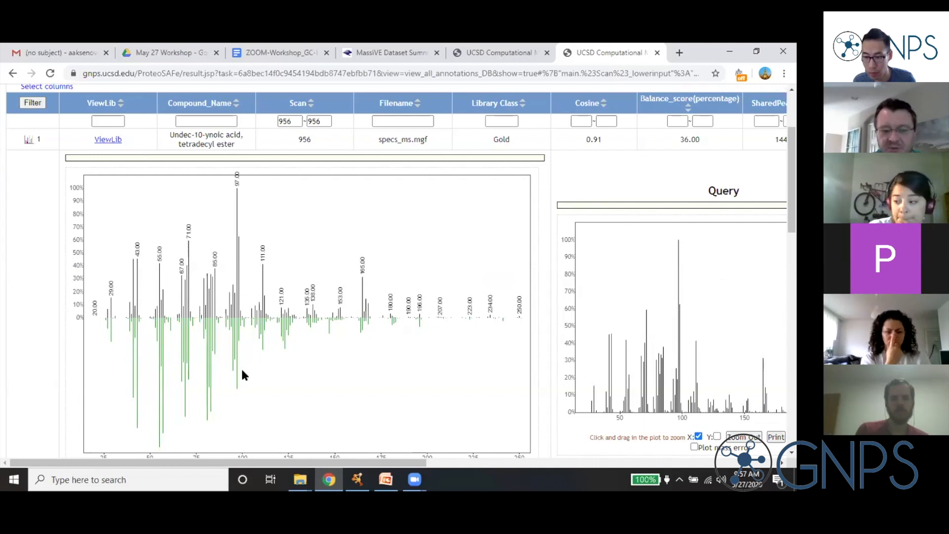
scroll(243, 372, "down", 1)
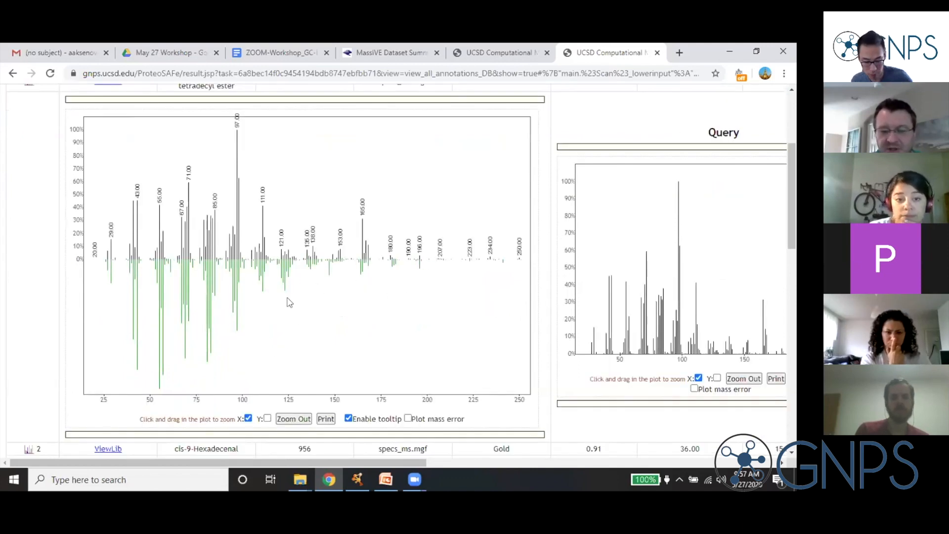
Display the cis-9-Hexadecenal hit's spectrum match, compare its mirror plot with the first hit's, and highlight the compound name.
scroll(95, 292, "down", 3)
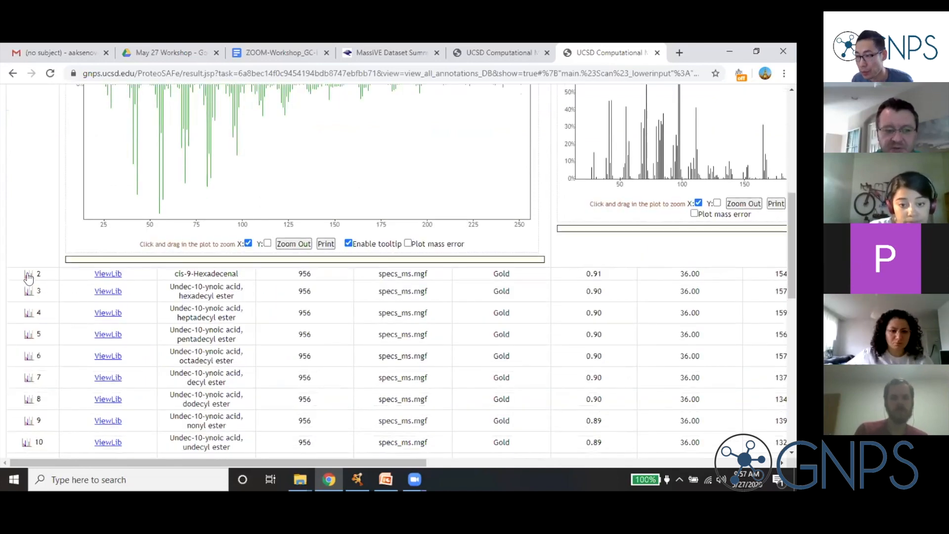
left_click(28, 278)
scroll(252, 254, "down", 2)
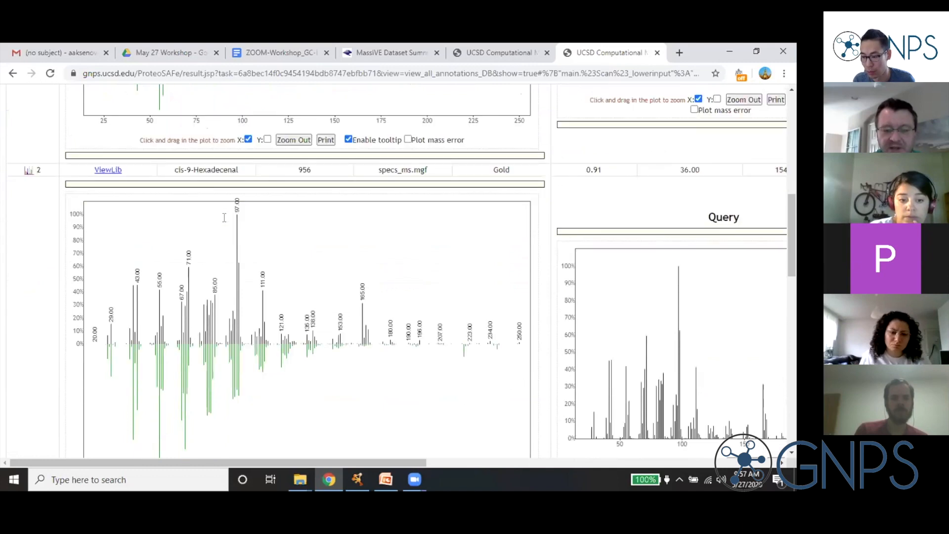
scroll(222, 194, "down", 1)
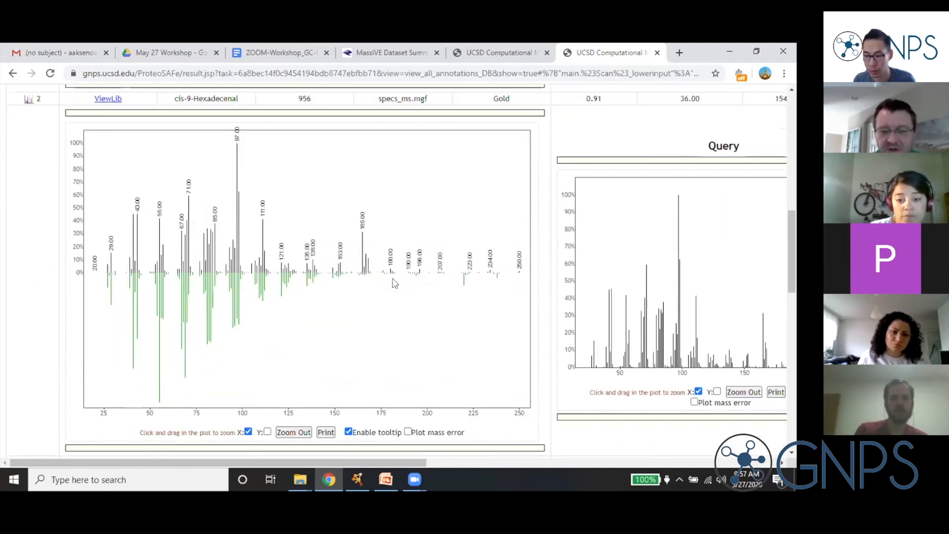
scroll(414, 286, "up", 4)
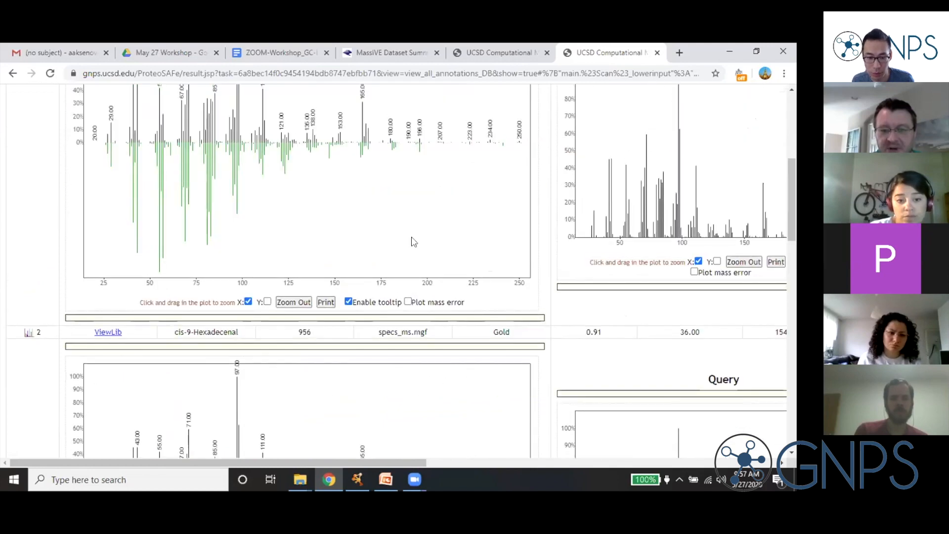
scroll(390, 200, "down", 3)
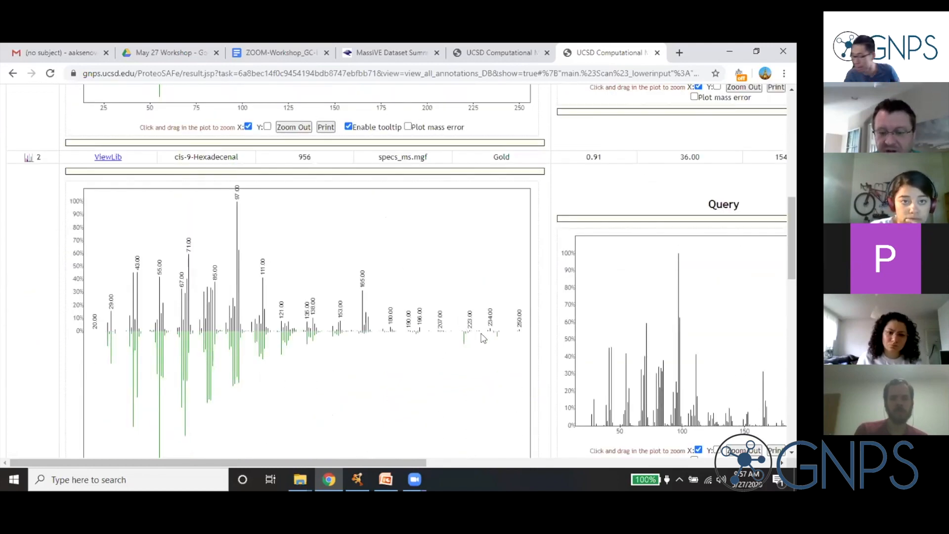
mouse_move(486, 335)
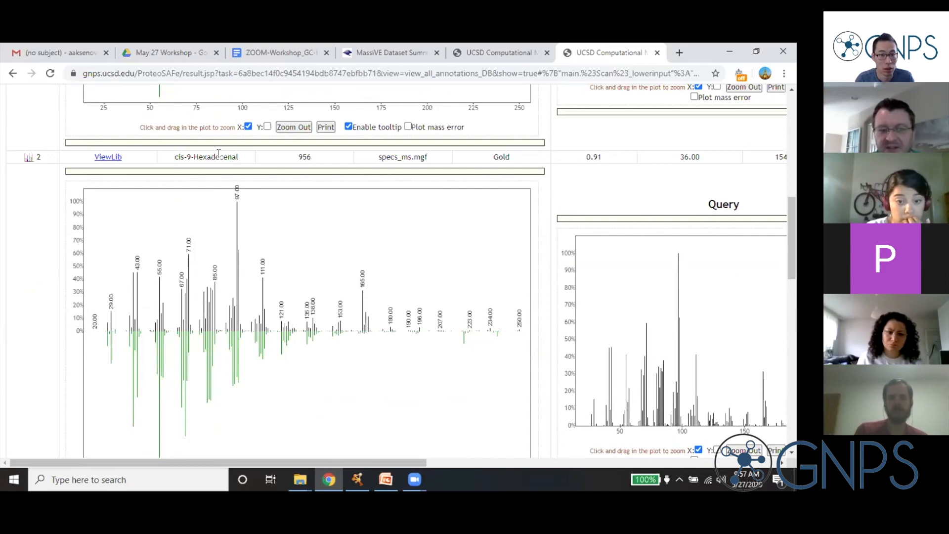
left_click_drag(174, 156, 238, 154)
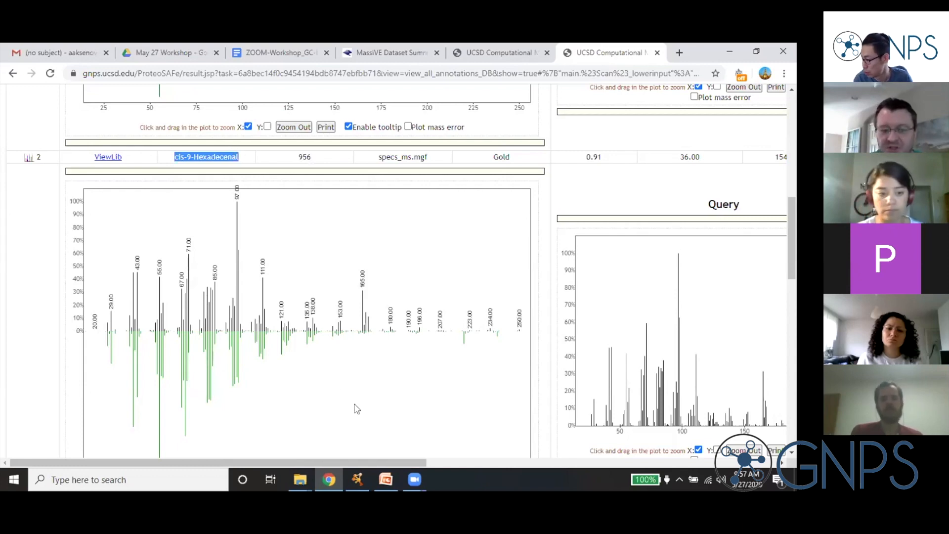
Return to Cytoscape and examine the aldehyde and alcohol cluster connected to the Undec-10-ynoic acid, tetradecyl ester node.
key("alt+Tab")
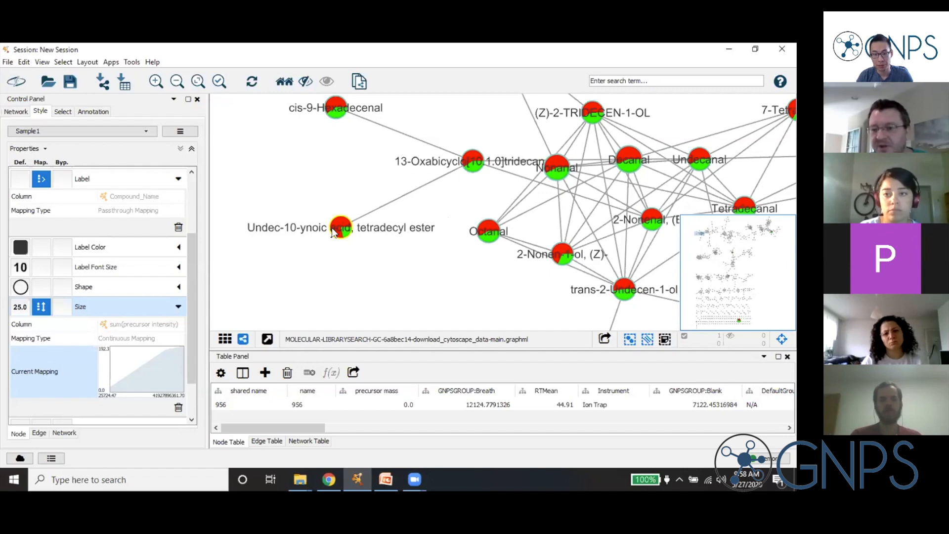
left_click_drag(405, 275, 389, 288)
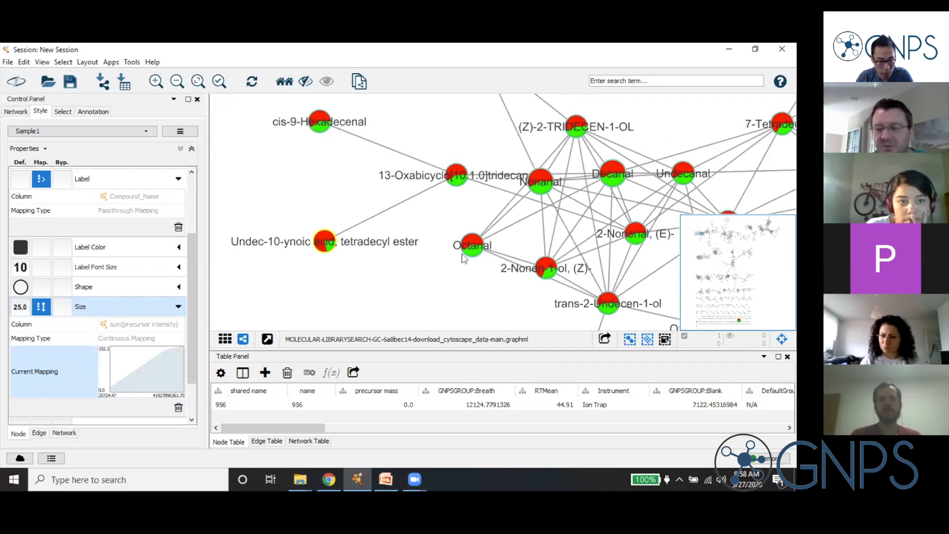
left_click_drag(441, 273, 419, 270)
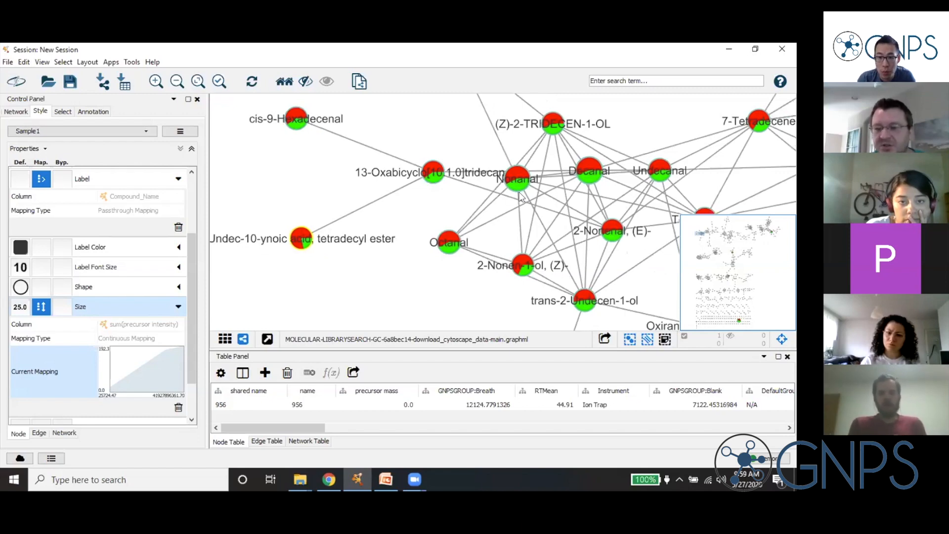
scroll(520, 198, "down", 2)
scroll(520, 198, "down", 2)
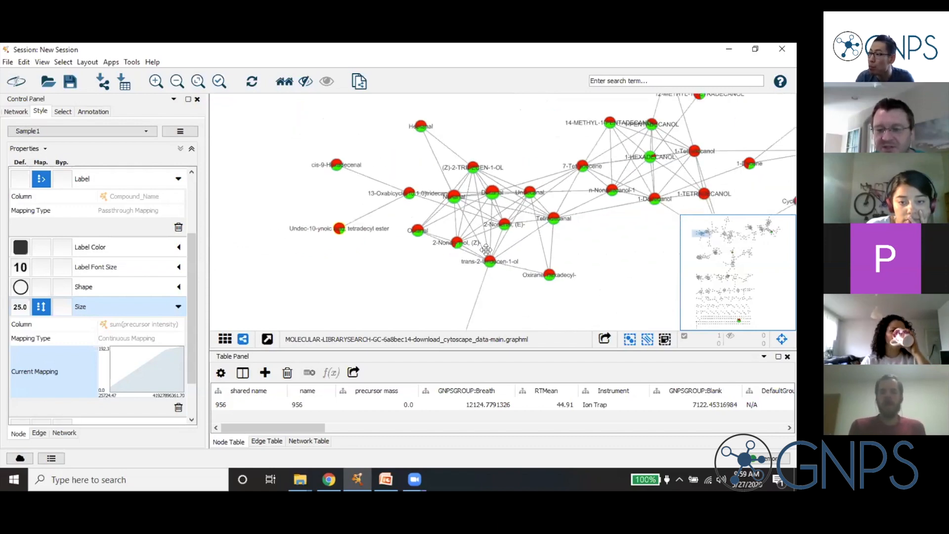
scroll(550, 247, "down", 3)
left_click_drag(575, 259, 506, 275)
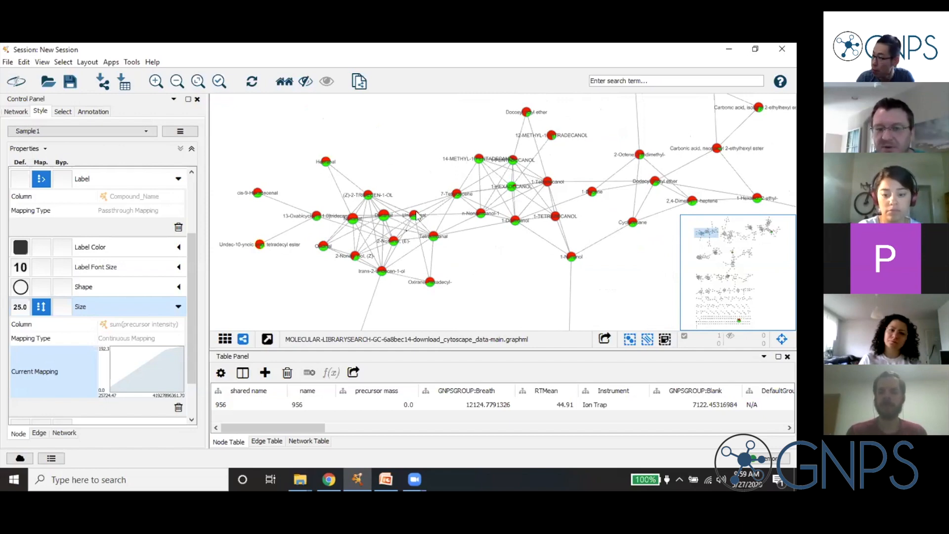
left_click_drag(296, 289, 349, 286)
scroll(349, 286, "up", 1)
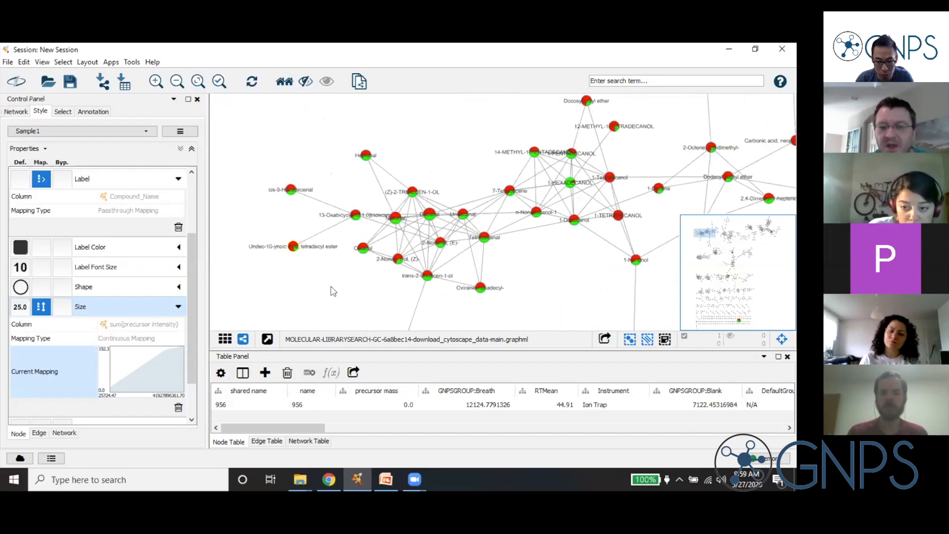
scroll(328, 290, "up", 3)
left_click_drag(439, 286, 467, 271)
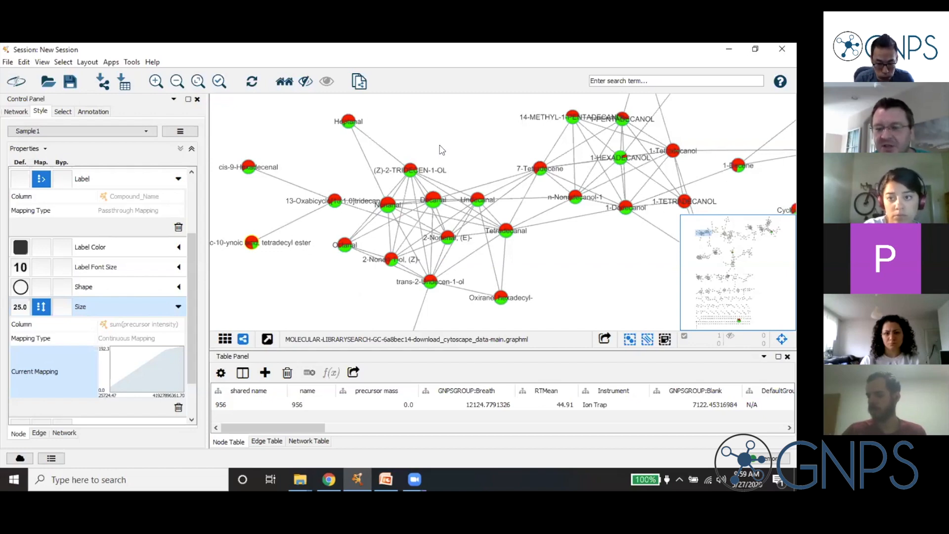
left_click_drag(442, 150, 431, 152)
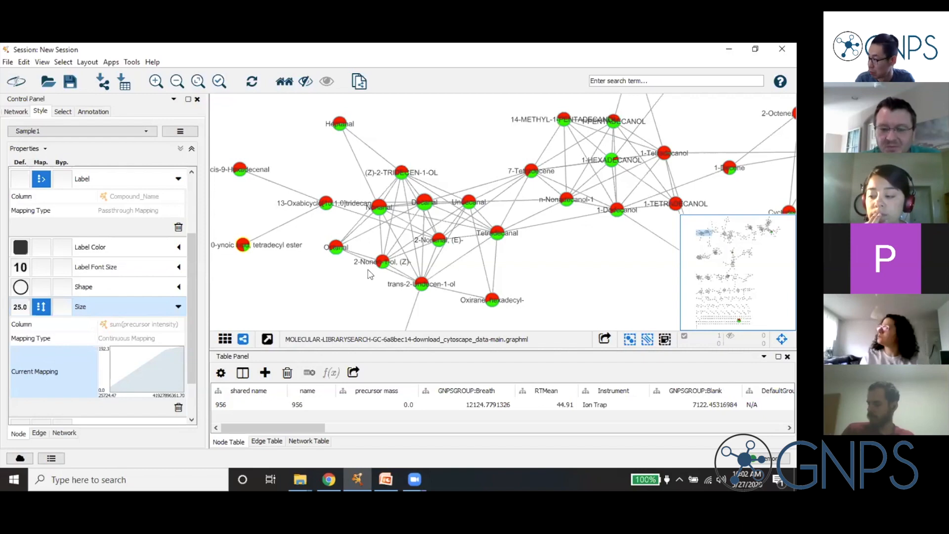
Open the 1_Deconvolution_dataset_introduction presentation from the Documents folder.
mouse_move(381, 482)
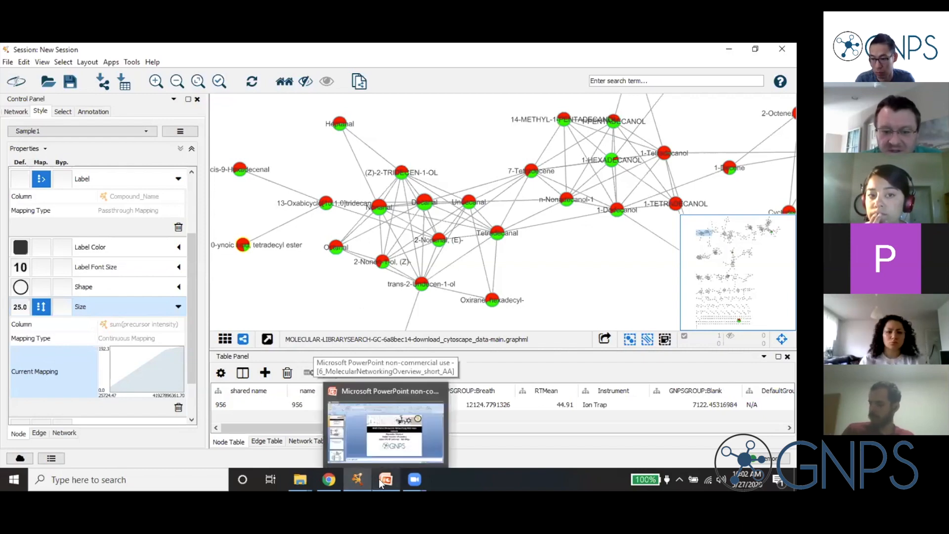
mouse_move(304, 477)
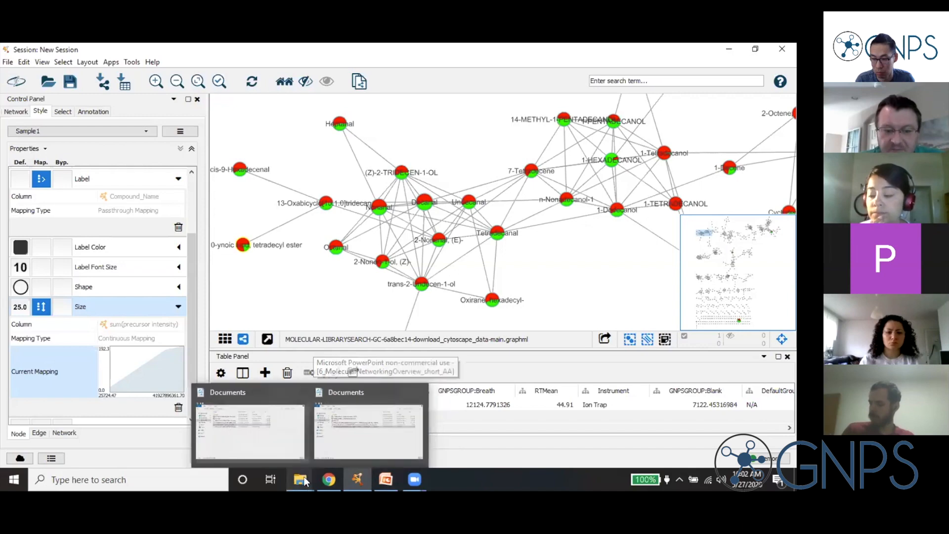
left_click(253, 425)
left_click(195, 234)
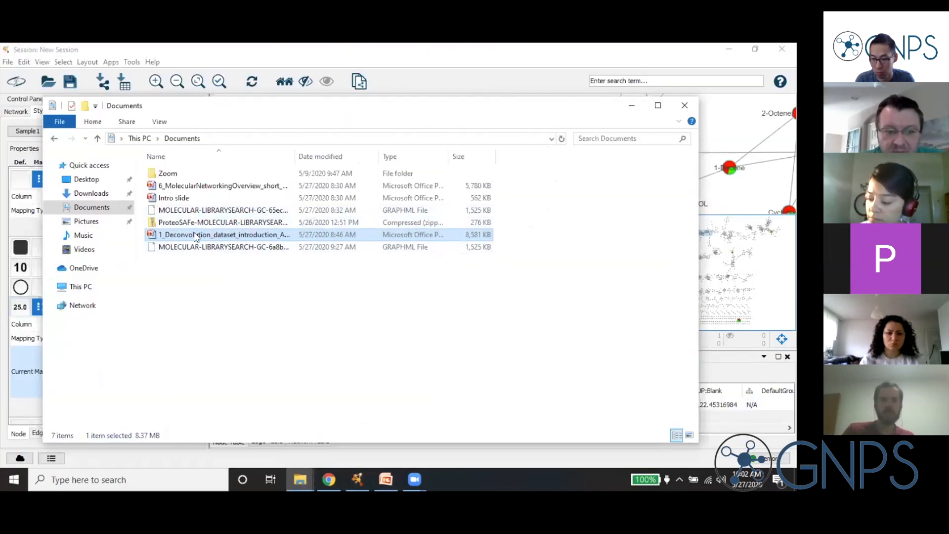
double_click(195, 236)
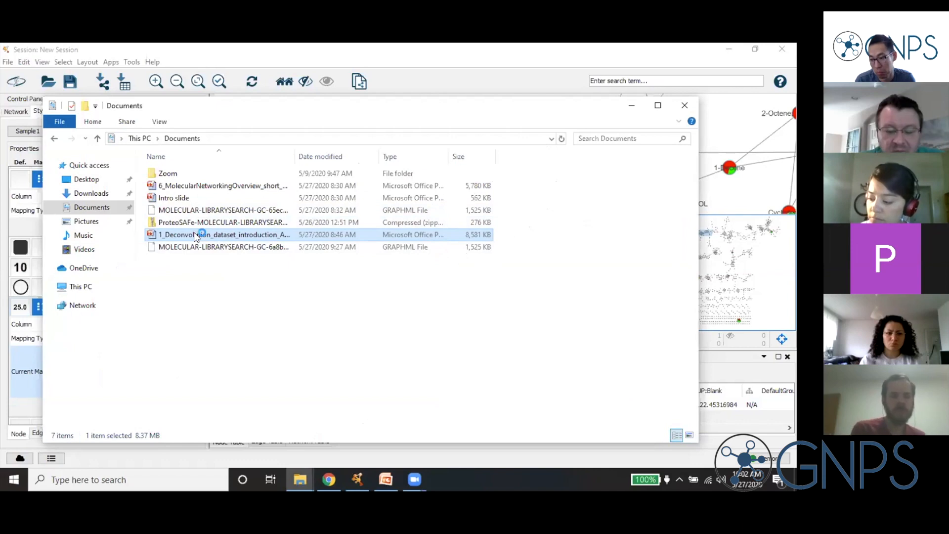
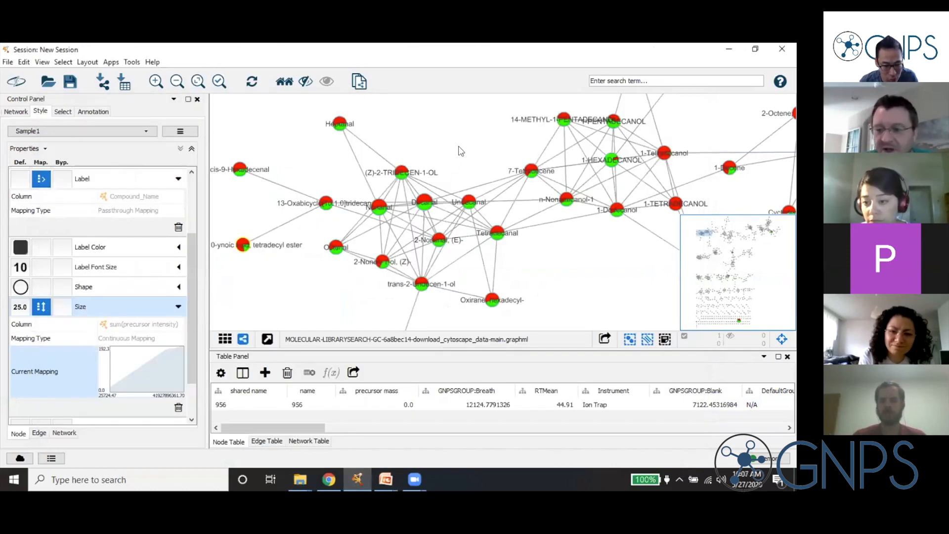
left_click_drag(462, 139, 446, 151)
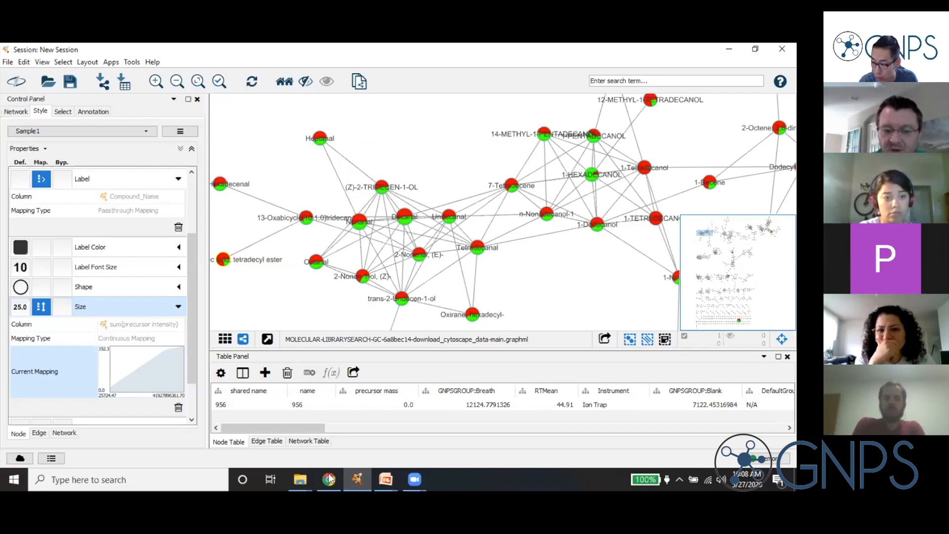
mouse_move(331, 480)
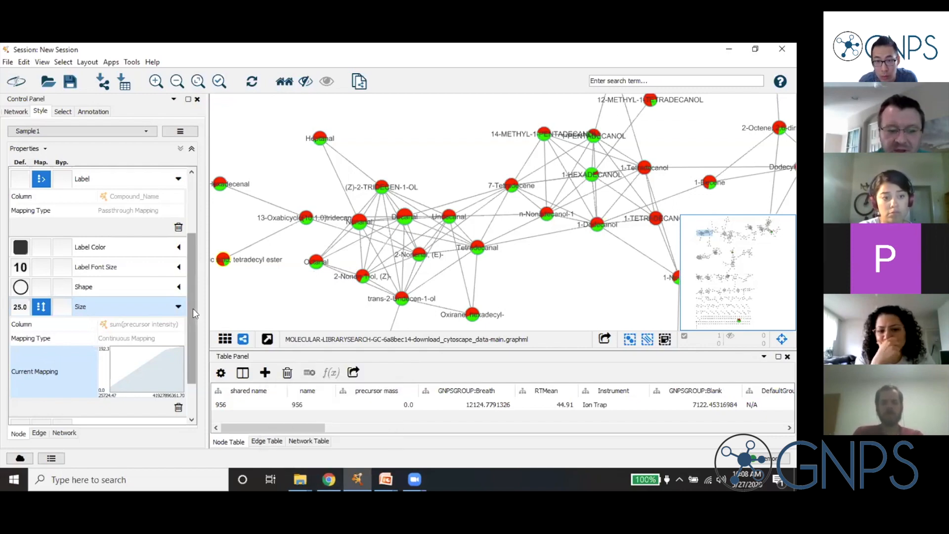
left_click(386, 480)
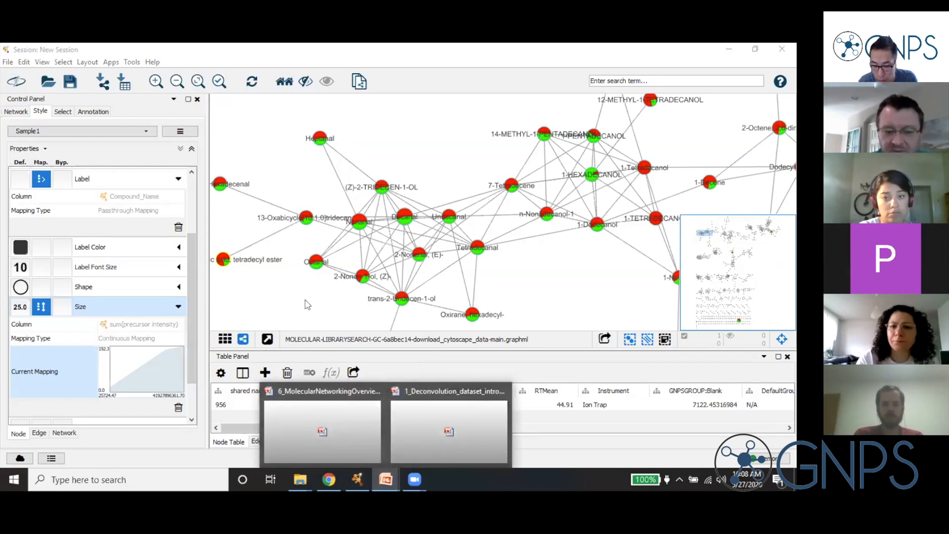
left_click(329, 480)
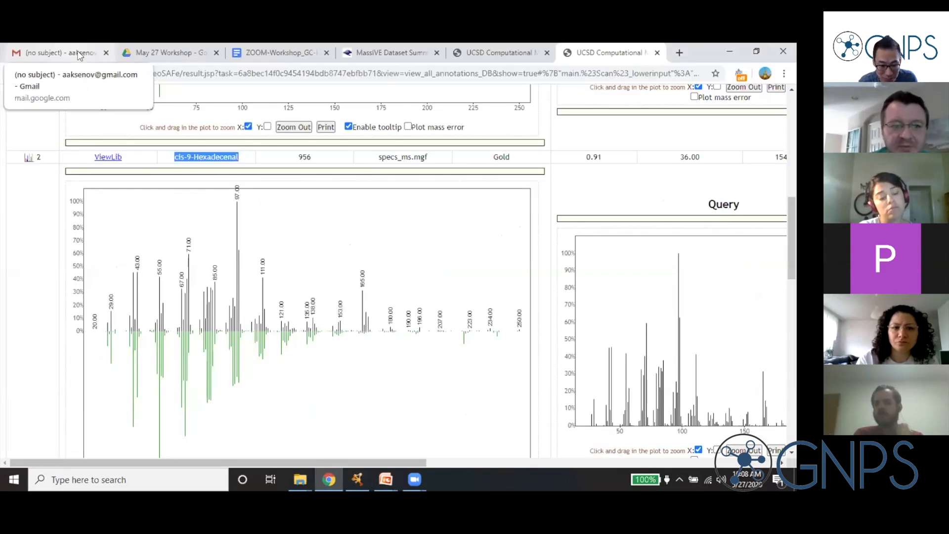
left_click(78, 51)
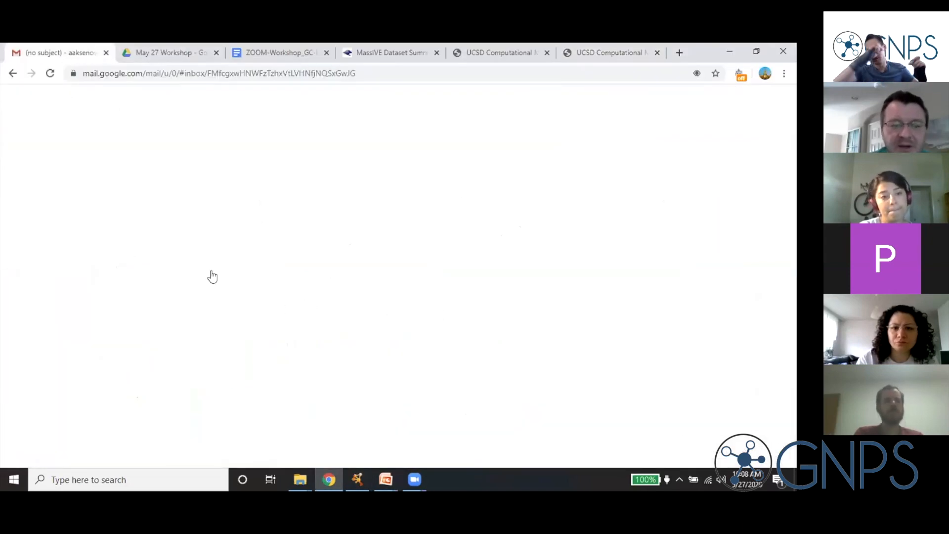
left_click(357, 479)
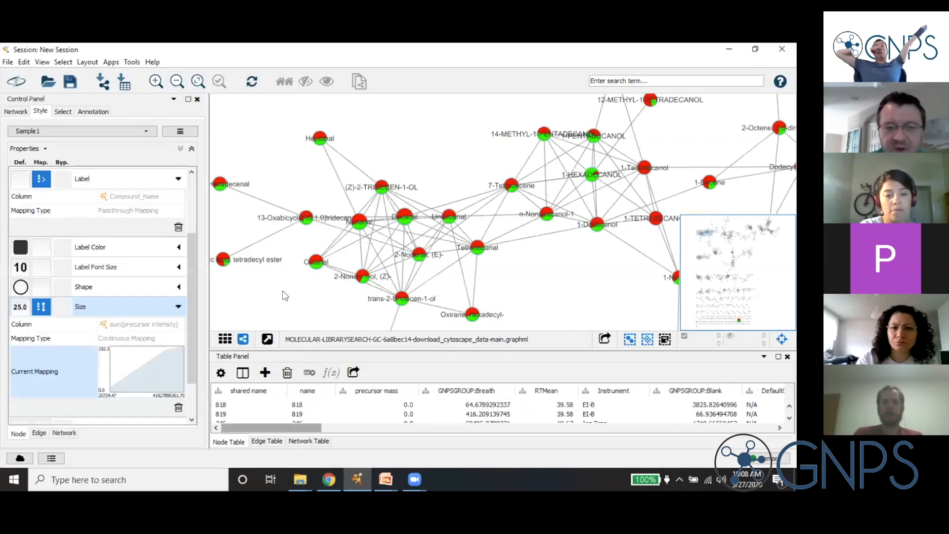
Switch to the ZOOM-Workshop_GC-MS_on_GNPS document in the browser and locate the Resources entry on how to add reference spectra.
left_click(329, 480)
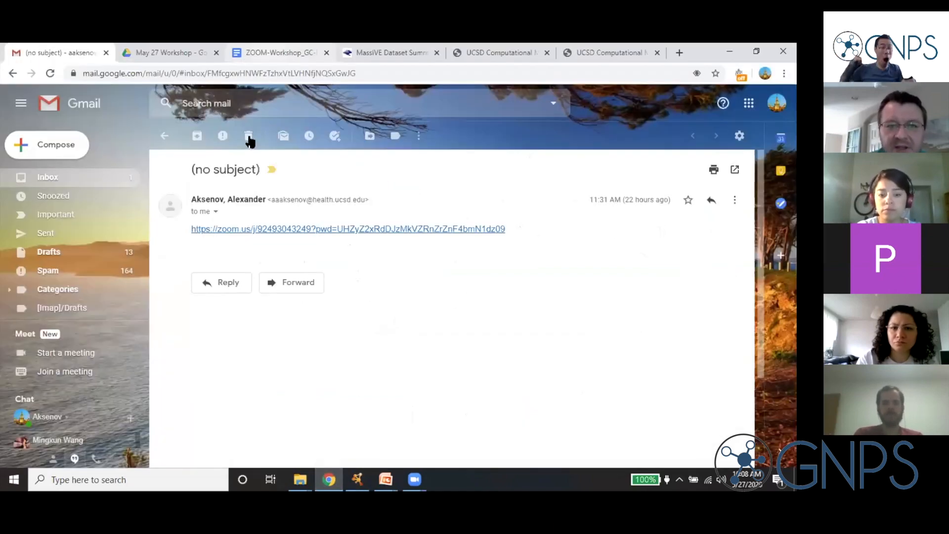
left_click(279, 53)
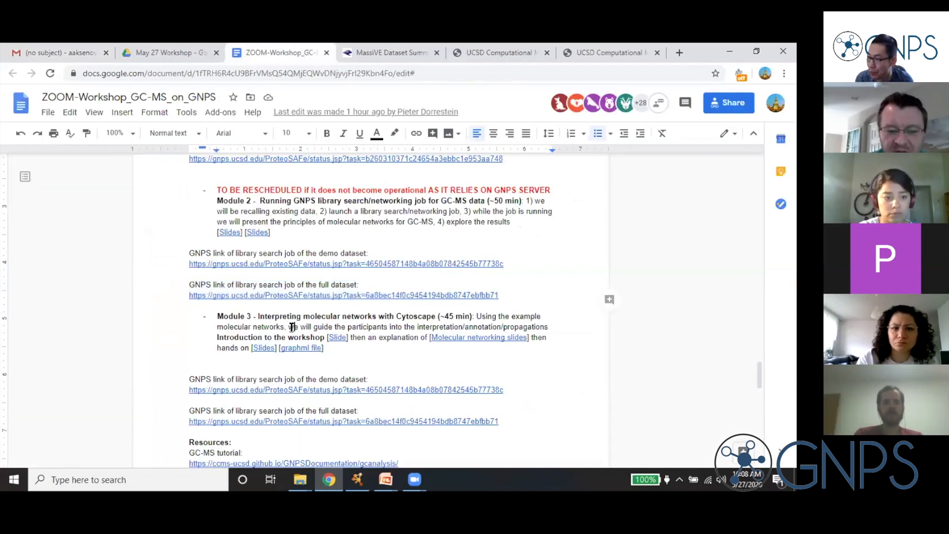
left_click(292, 327)
scroll(291, 329, "down", 4)
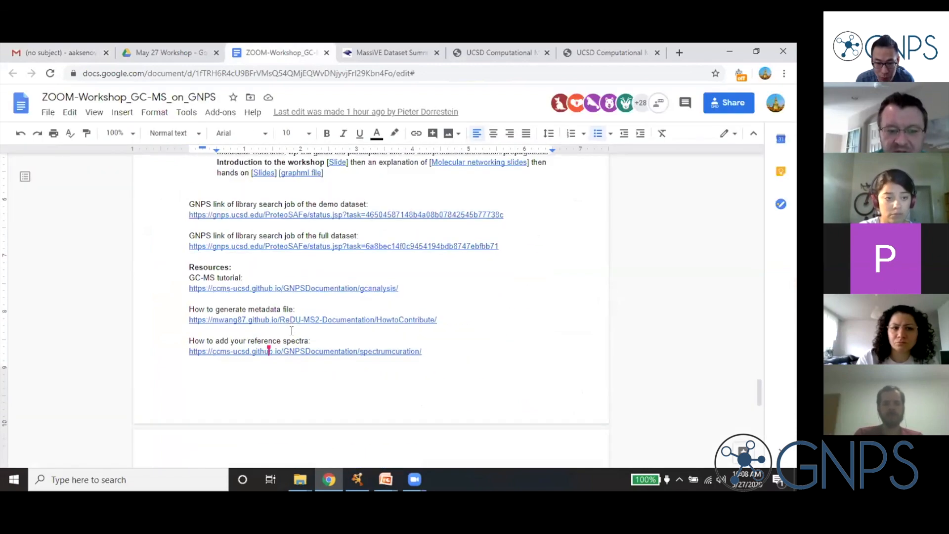
scroll(291, 331, "down", 2)
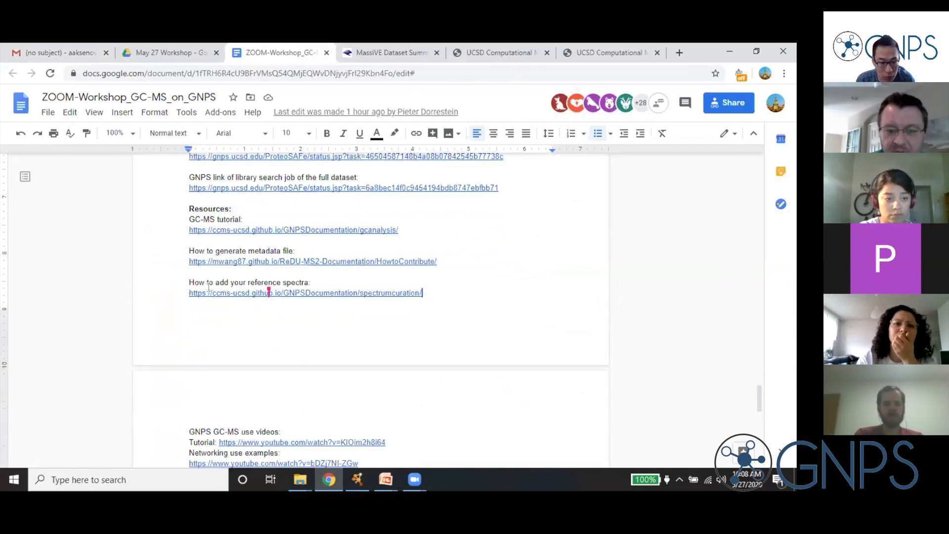
left_click_drag(209, 287, 188, 282)
left_click(189, 282)
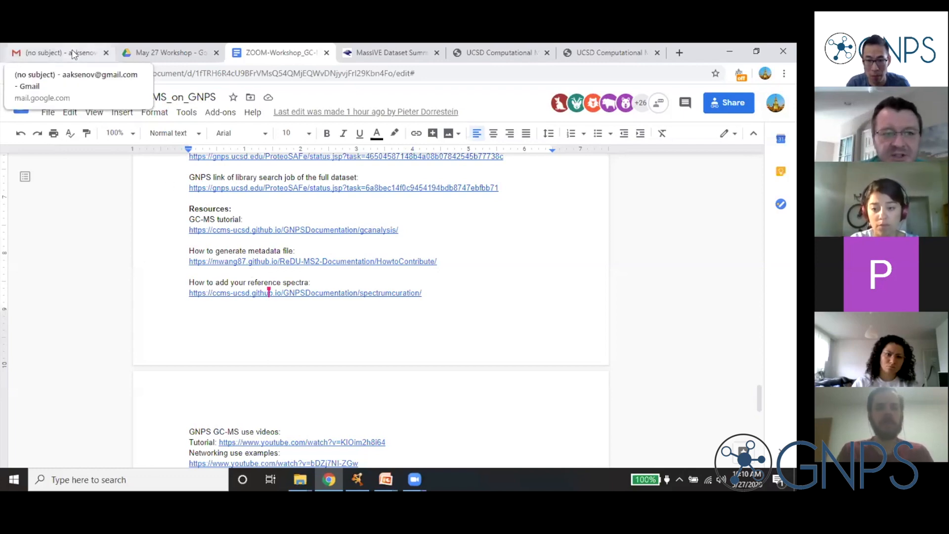
Examine the Venn diagrams comparing public and commercial library matches in the Response to NBT document.
left_click(145, 55)
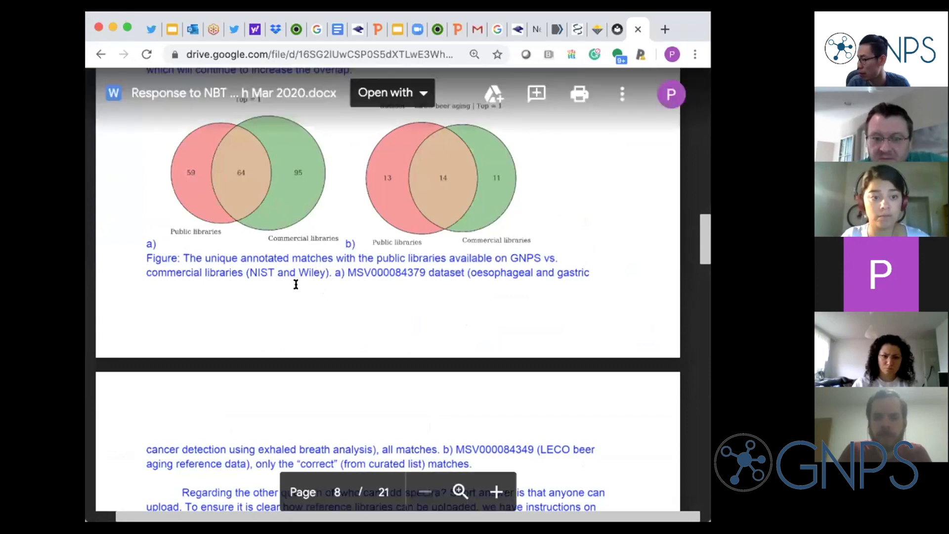
scroll(295, 305, "up", 2)
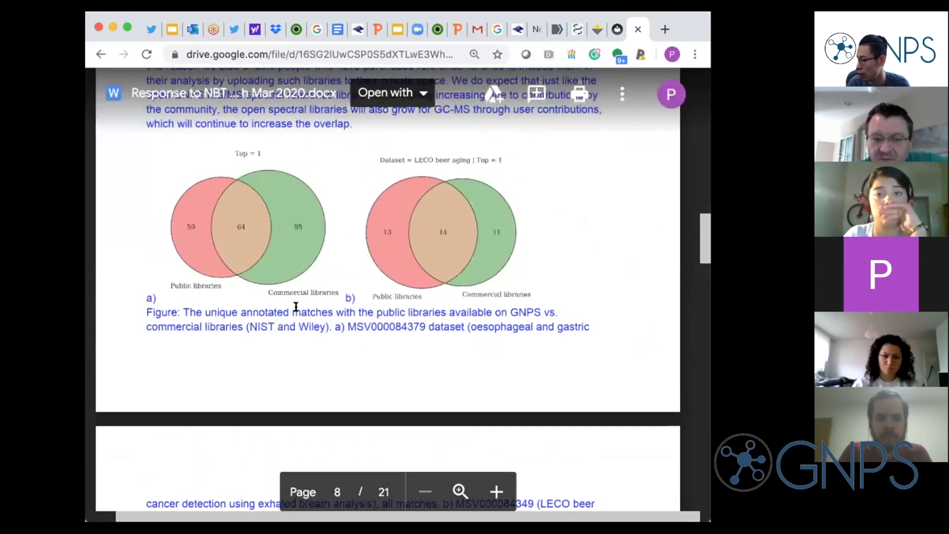